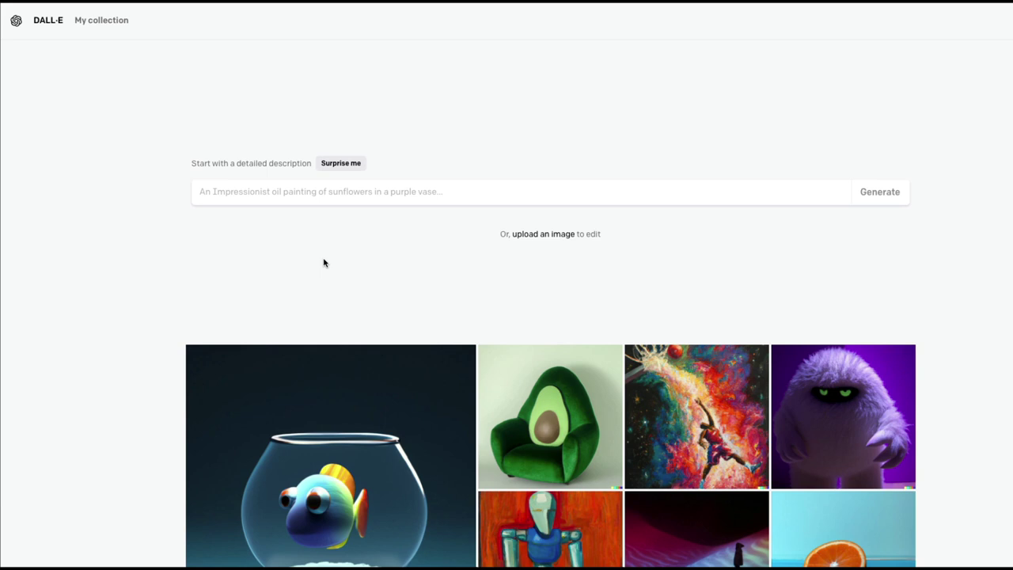
Fill the image description with a random surprise prompt and generate images from it.
{"action": "key", "text": "ctrl+plus"}
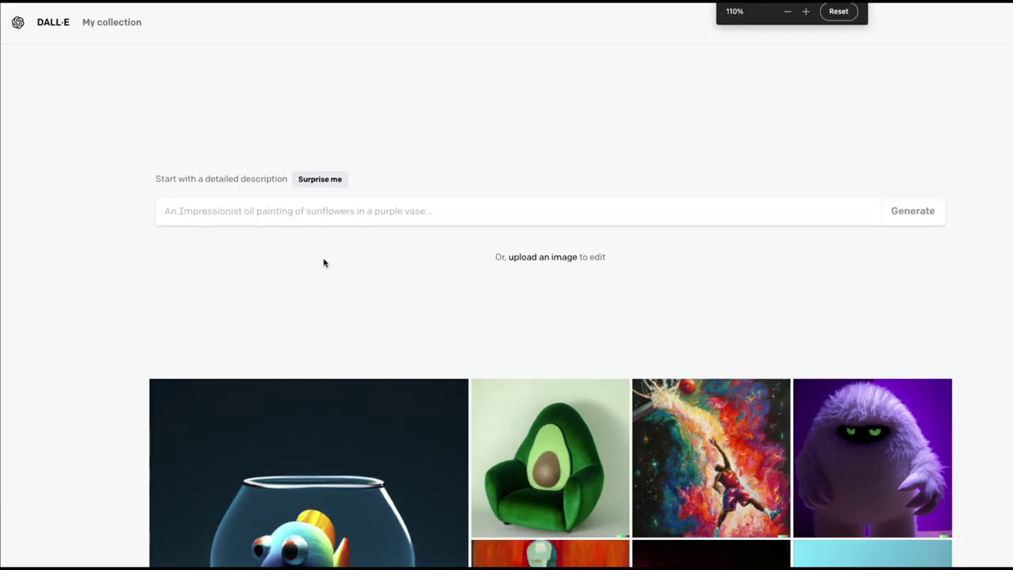
{"action": "key", "text": "ctrl+plus"}
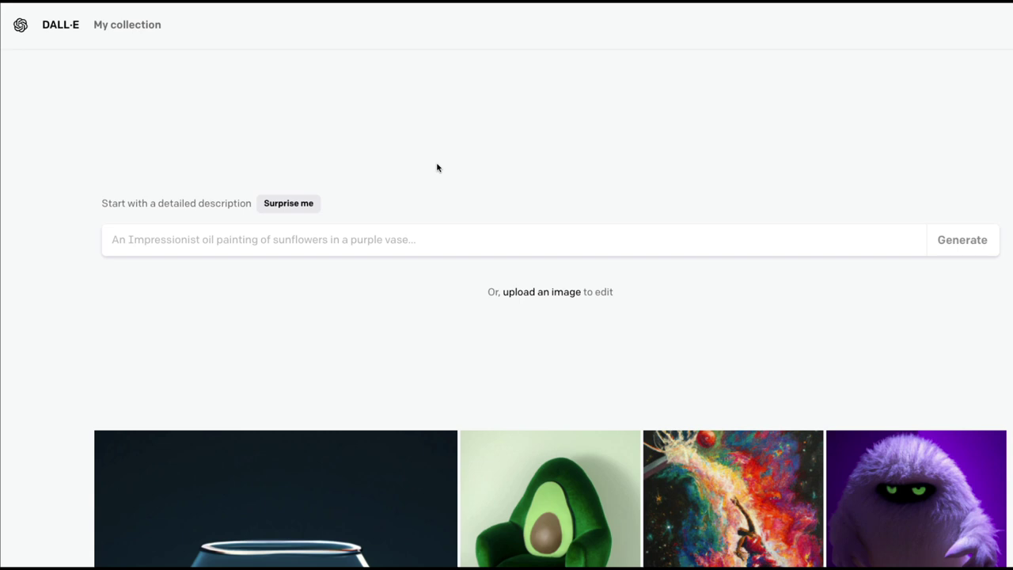
{"action": "left_click", "coordinate": [176, 242]}
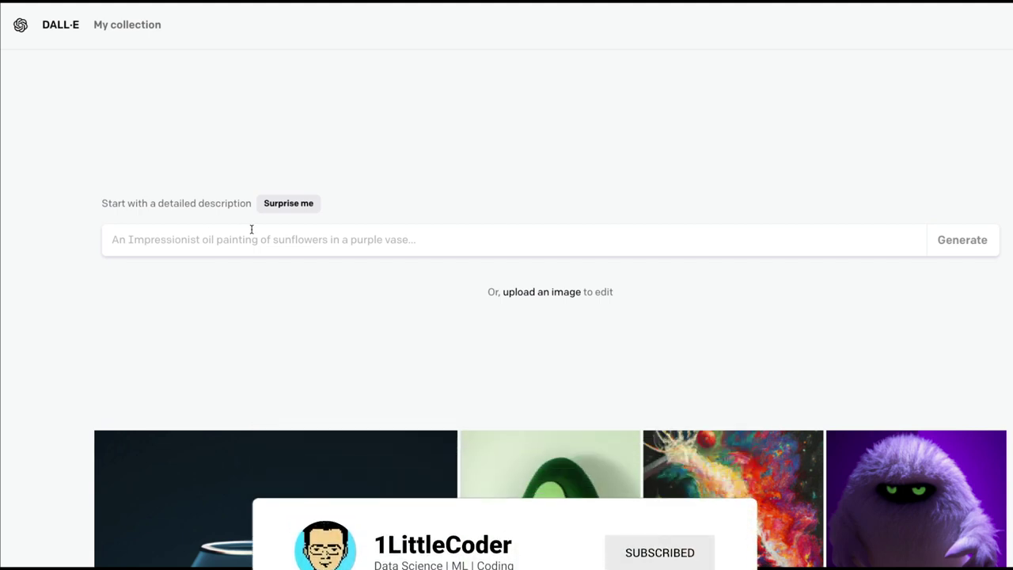
{"action": "left_click", "coordinate": [277, 208]}
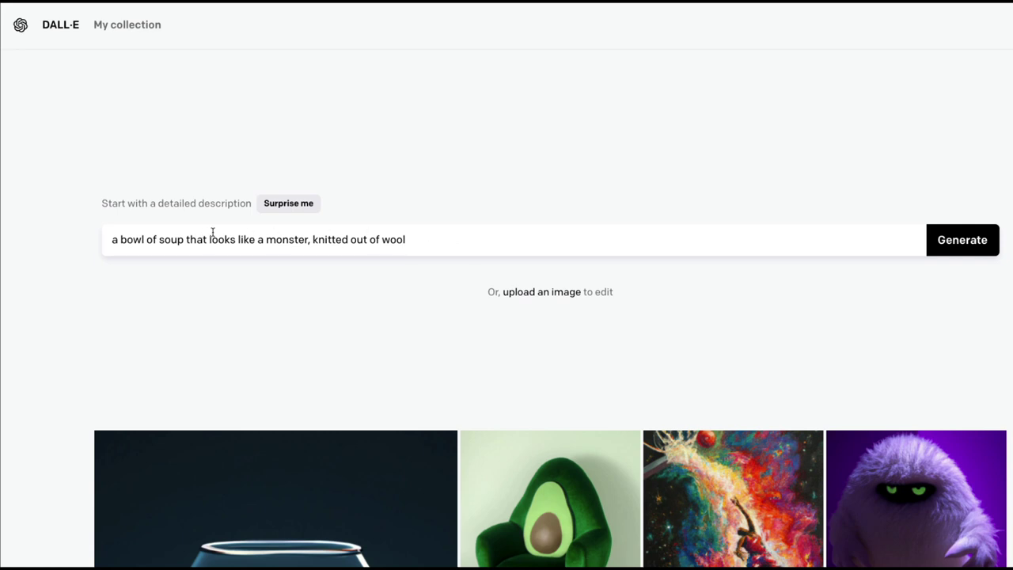
{"action": "left_click", "coordinate": [946, 242]}
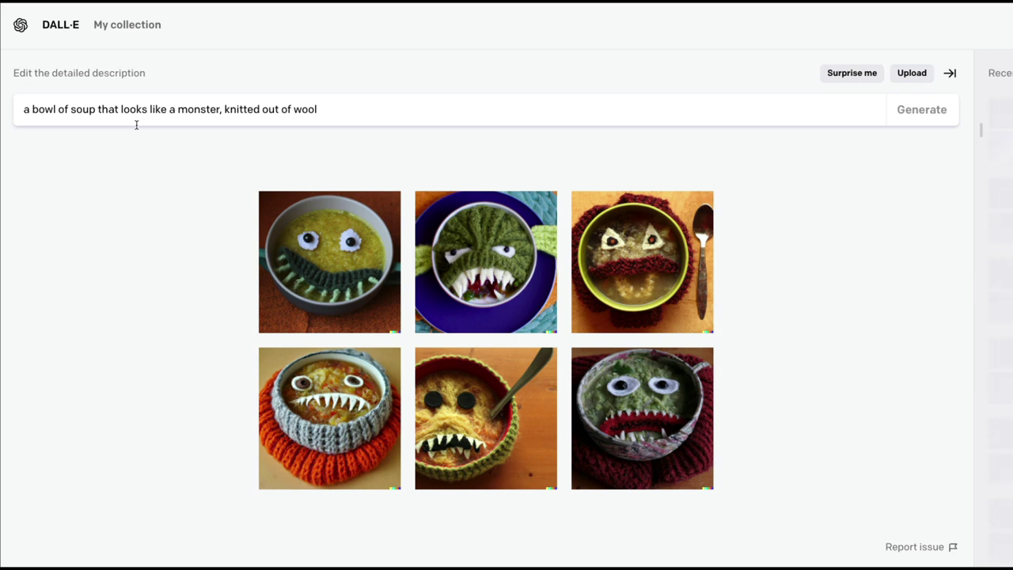
Return to the DALL·E start page and look through the gallery of sample images and their prompts.
{"action": "triple_click", "coordinate": [172, 105]}
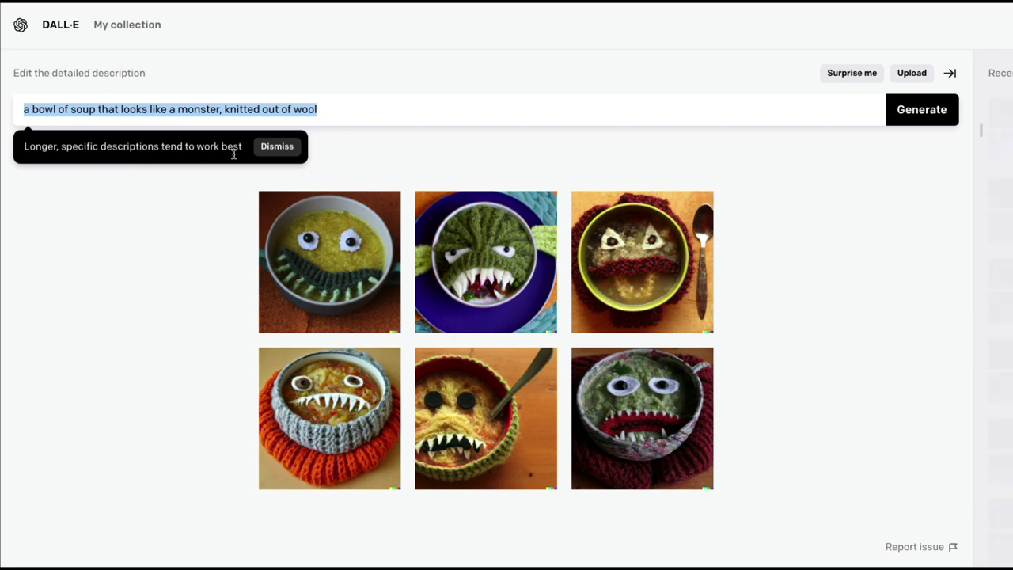
{"action": "left_click", "coordinate": [171, 288]}
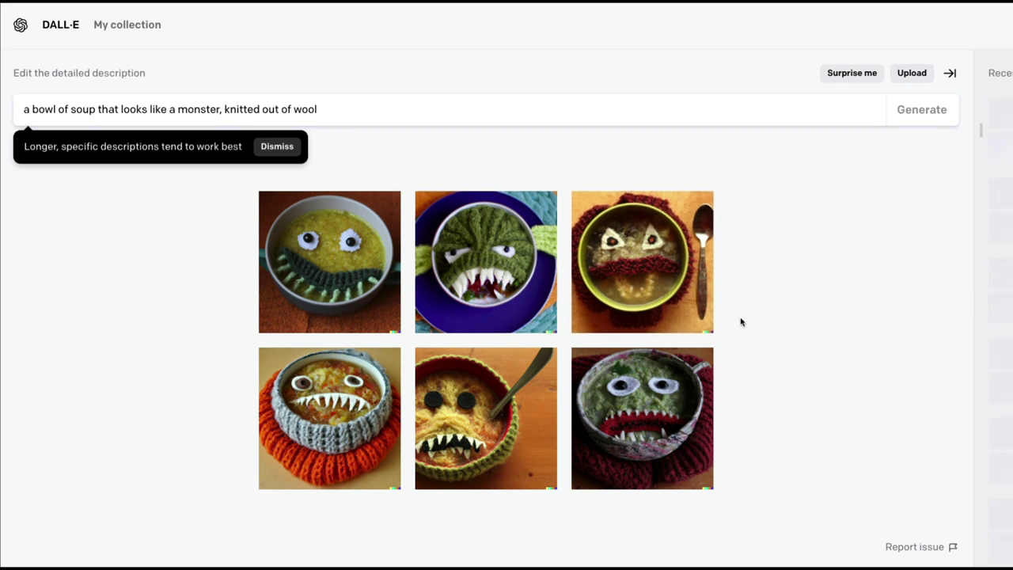
{"action": "left_click", "coordinate": [61, 28]}
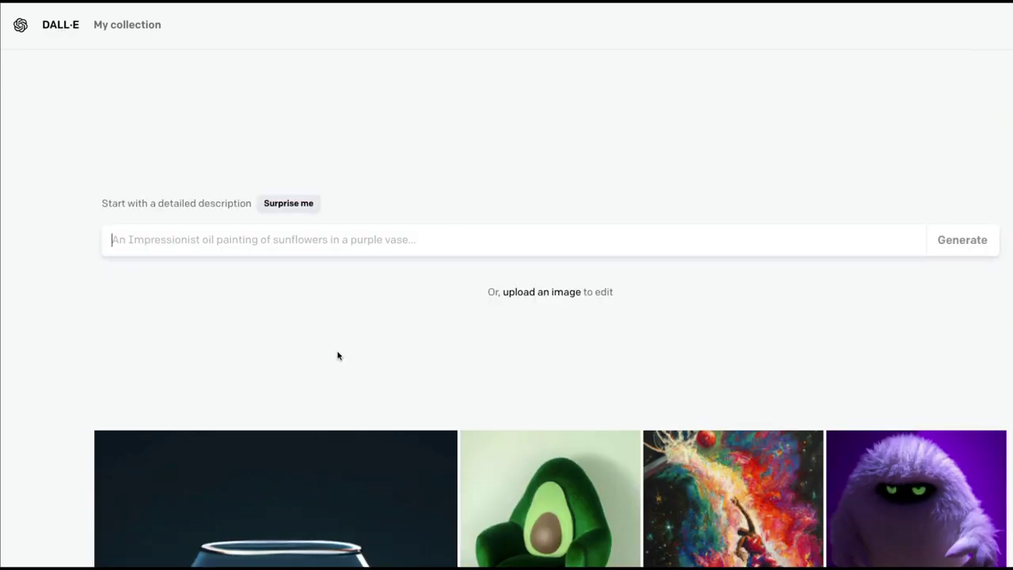
{"action": "scroll", "coordinate": [337, 356], "scroll_direction": "down", "scroll_amount": 5}
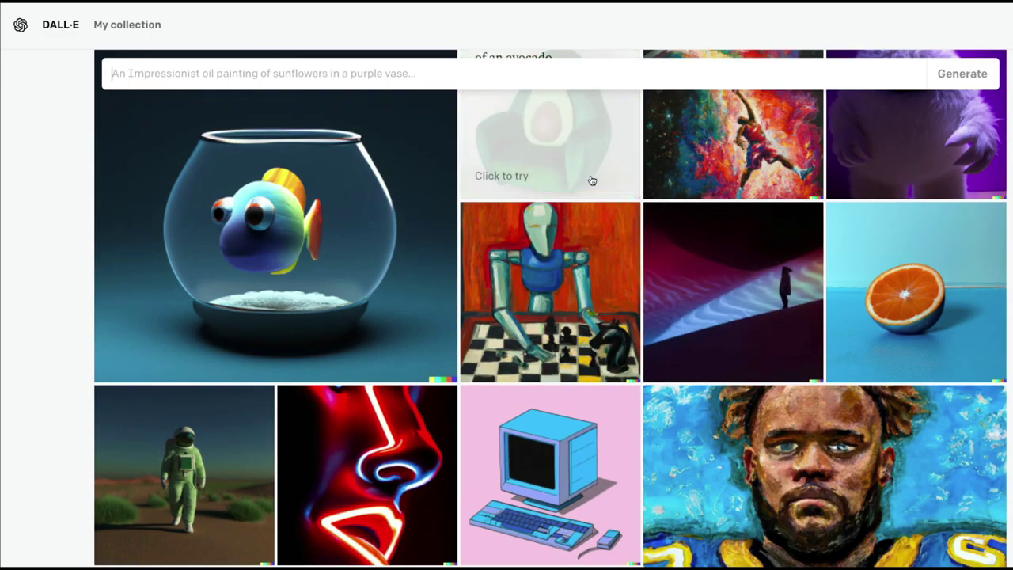
{"action": "scroll", "coordinate": [317, 307], "scroll_direction": "down", "scroll_amount": 3}
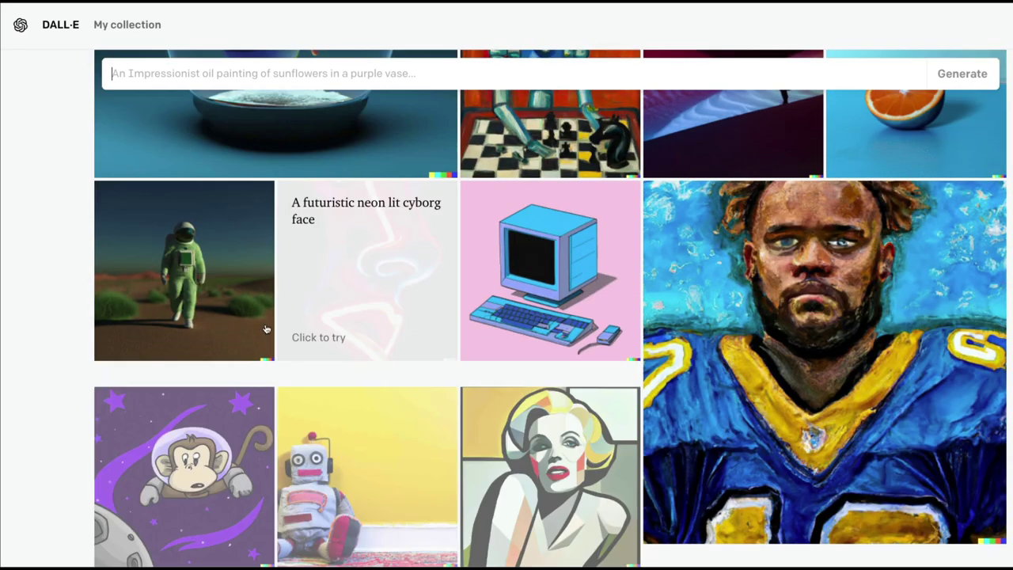
{"action": "scroll", "coordinate": [364, 406], "scroll_direction": "down", "scroll_amount": 2}
{"action": "scroll", "coordinate": [364, 405], "scroll_direction": "down", "scroll_amount": 2}
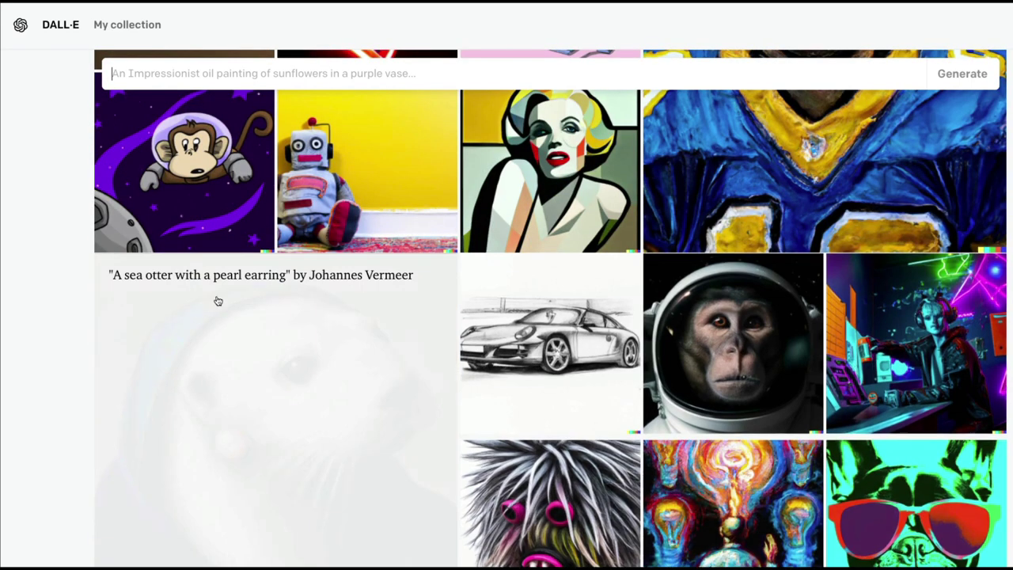
{"action": "scroll", "coordinate": [579, 352], "scroll_direction": "down", "scroll_amount": 4}
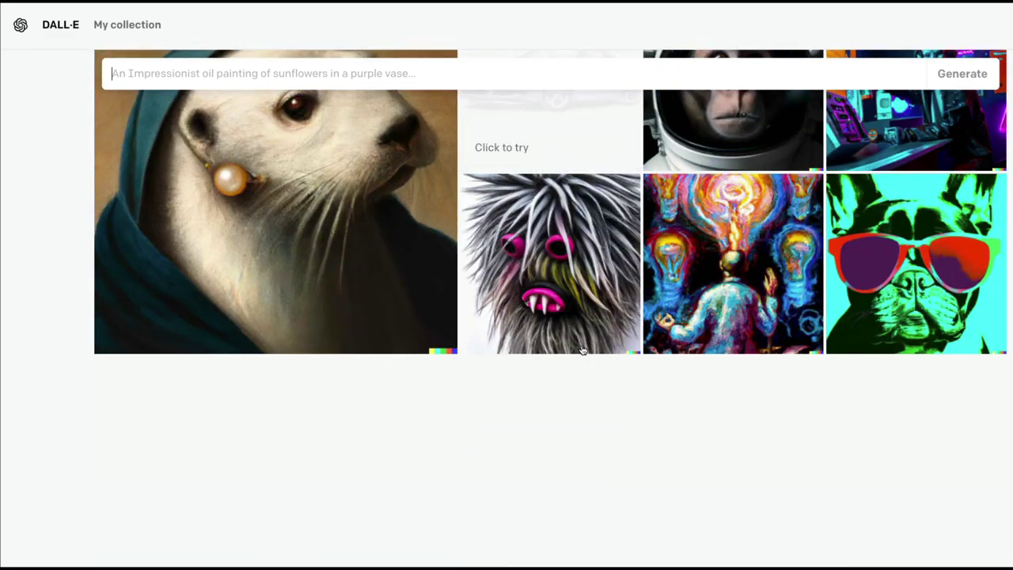
{"action": "left_click", "coordinate": [526, 328]}
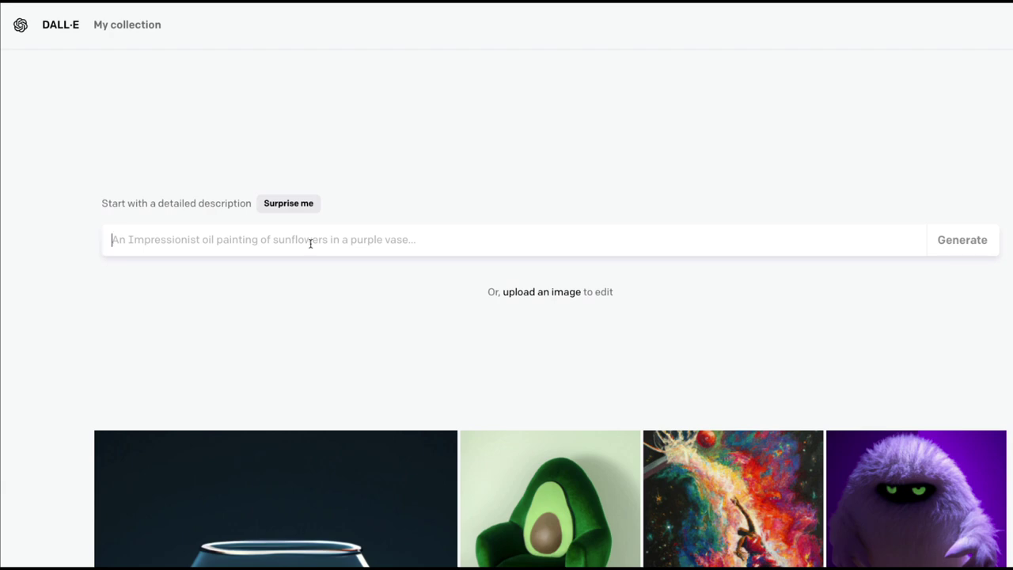
{"action": "scroll", "coordinate": [311, 244], "scroll_direction": "down", "scroll_amount": 4}
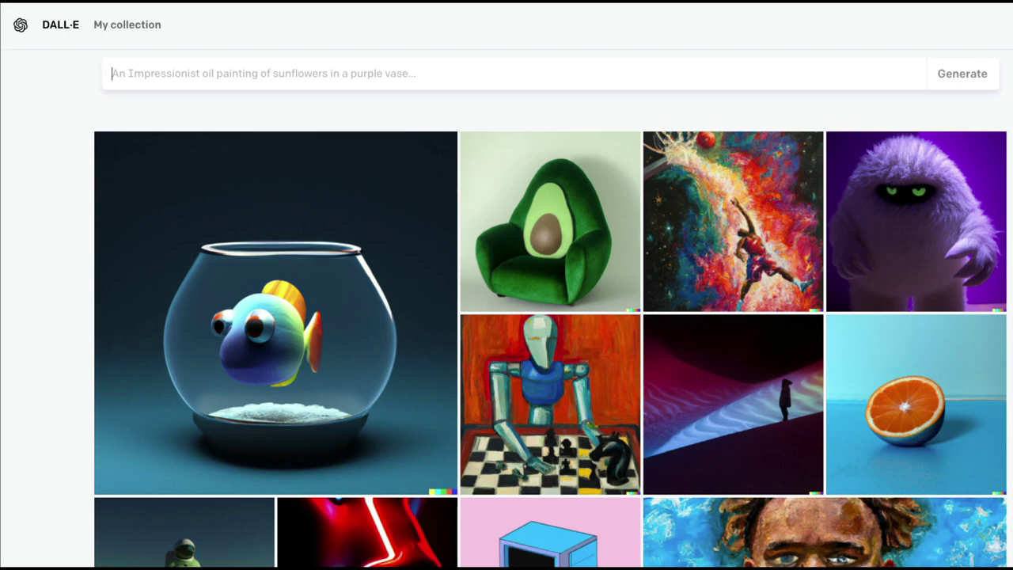
{"action": "scroll", "coordinate": [726, 394], "scroll_direction": "down", "scroll_amount": 2}
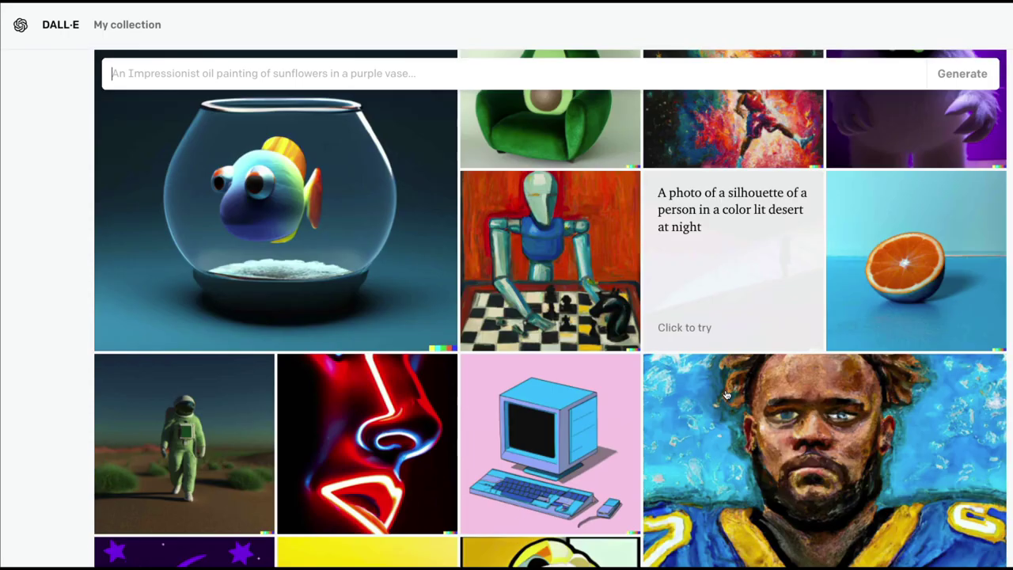
{"action": "scroll", "coordinate": [726, 394], "scroll_direction": "up", "scroll_amount": 5}
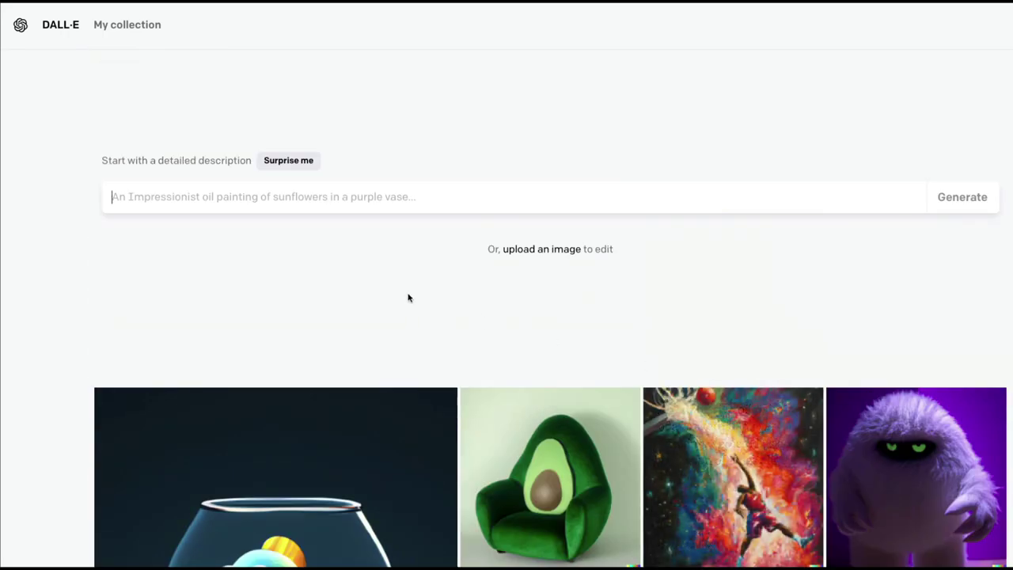
Generate images from the description "a 3d render of microsoft clippy on a computer desk running windows 95".
{"action": "left_click", "coordinate": [161, 199]}
{"action": "type", "text": "a 3"}
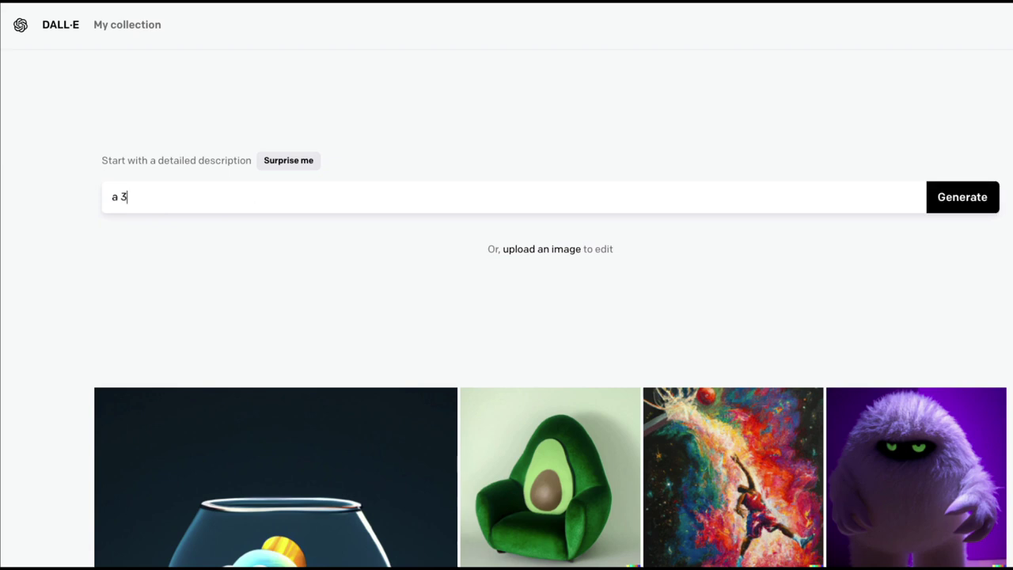
{"action": "type", "text": "d render of microsoft c"}
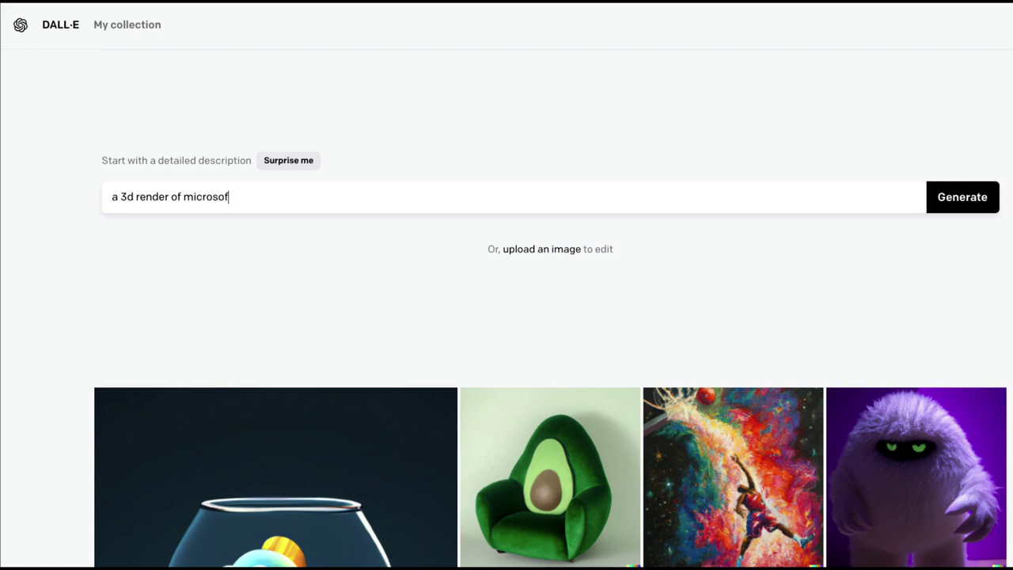
{"action": "key", "text": "BackSpace"}
{"action": "key", "text": "BackSpace"}
{"action": "type", "text": "clippy on a computer d"}
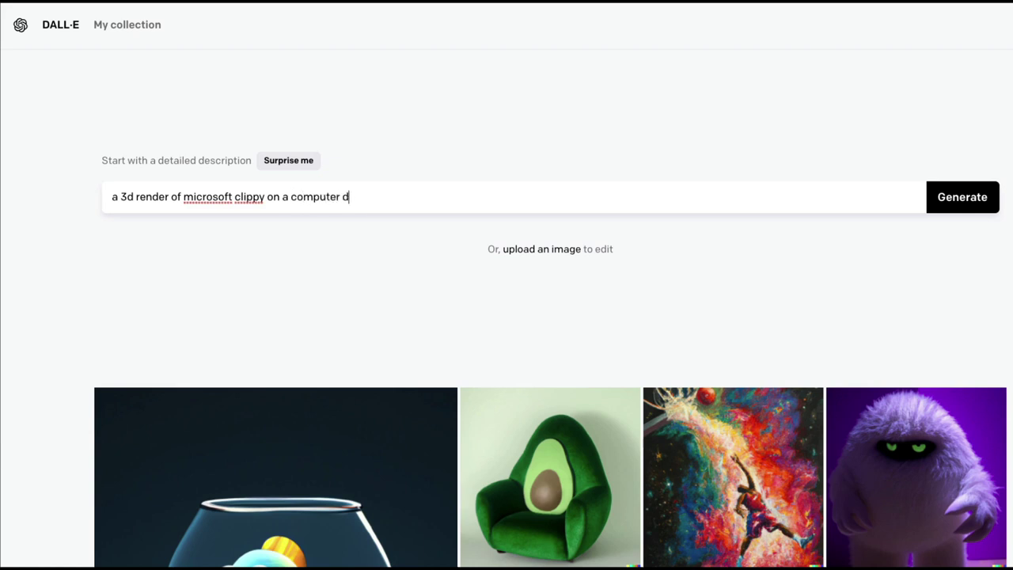
{"action": "type", "text": "esk running window"}
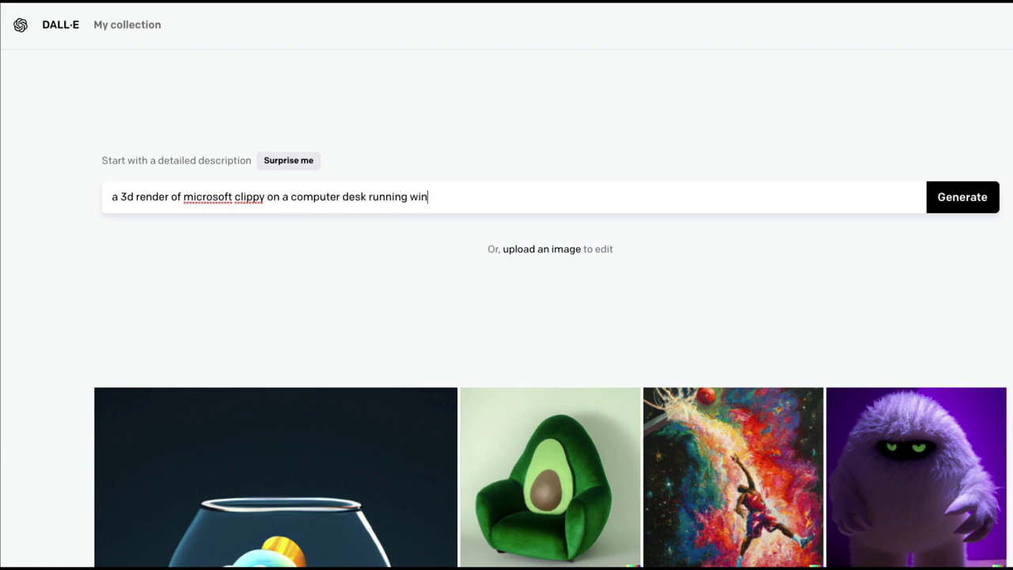
{"action": "key", "text": "BackSpace"}
{"action": "key", "text": "BackSpace"}
{"action": "type", "text": "dows 95"}
{"action": "key", "text": "Return"}
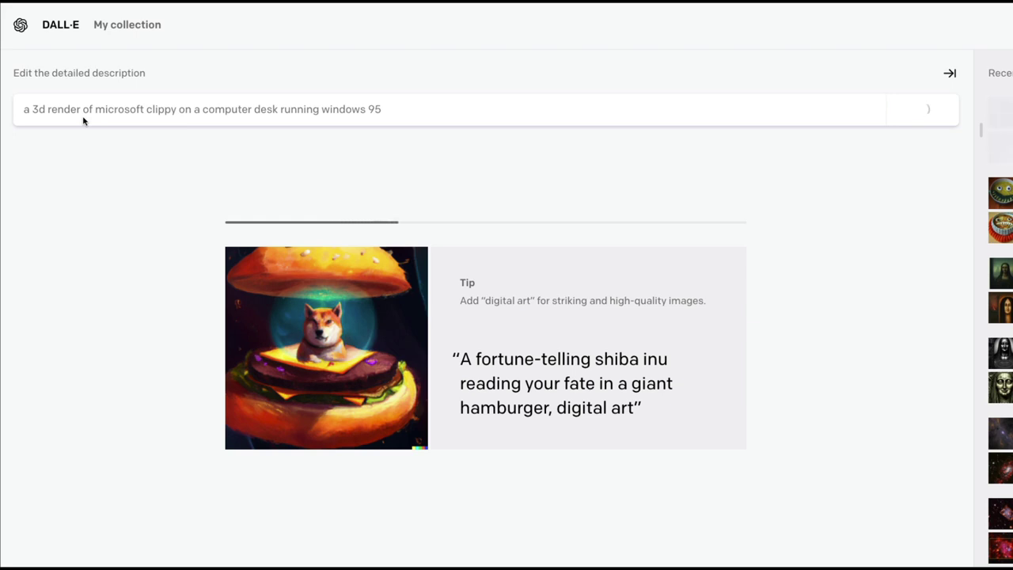
Examine the generated Clippy renders and how they match the description.
{"action": "left_click_drag", "start_coordinate": [97, 117], "coordinate": [274, 117]}
{"action": "left_click", "coordinate": [171, 120]}
{"action": "left_click", "coordinate": [271, 119]}
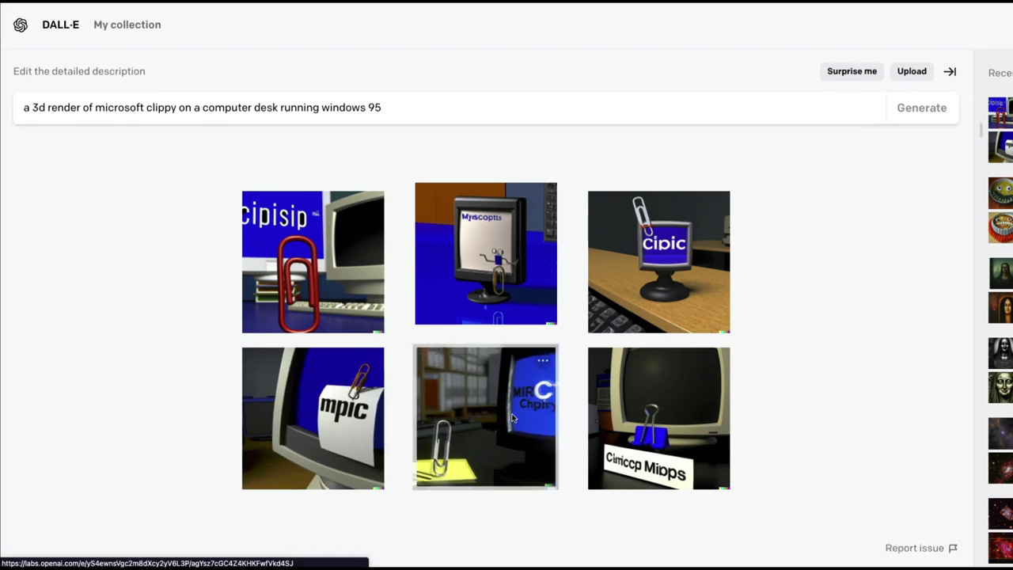
{"action": "left_click", "coordinate": [506, 416]}
{"action": "left_click", "coordinate": [796, 385]}
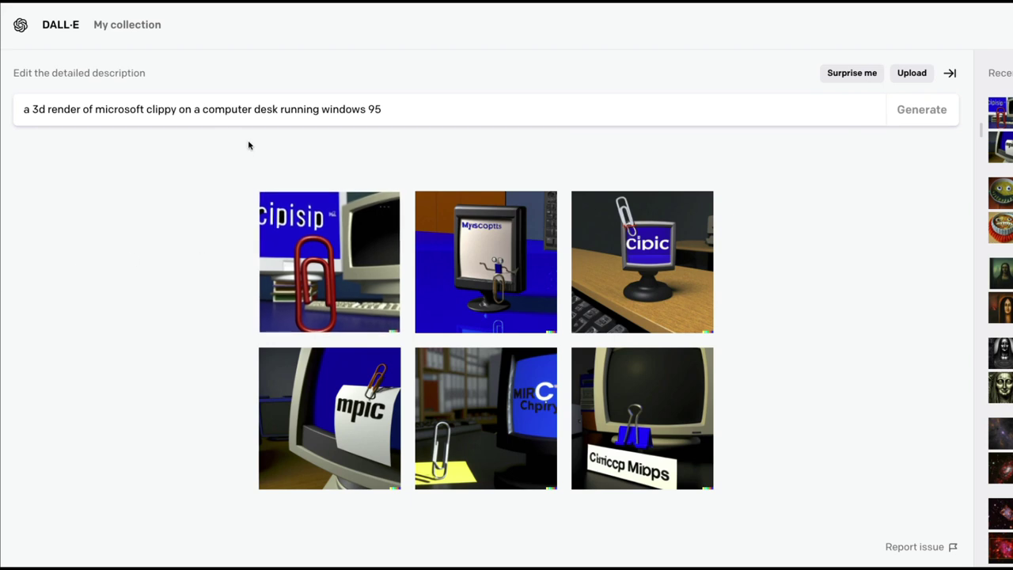
Replace the description with "a high resolution nasa picture of our galaxy captured by an infrared telescope" and generate the images.
{"action": "left_click", "coordinate": [225, 123]}
{"action": "key", "text": "ctrl+a"}
{"action": "type", "text": "a nasa p"}
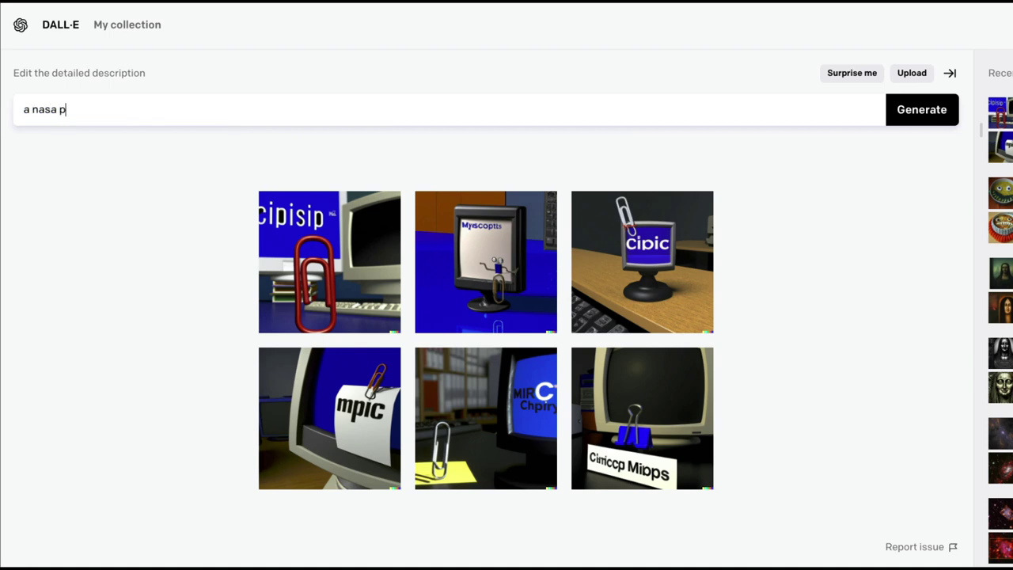
{"action": "key", "text": "ctrl+a"}
{"action": "type", "text": "a high resolution nas"}
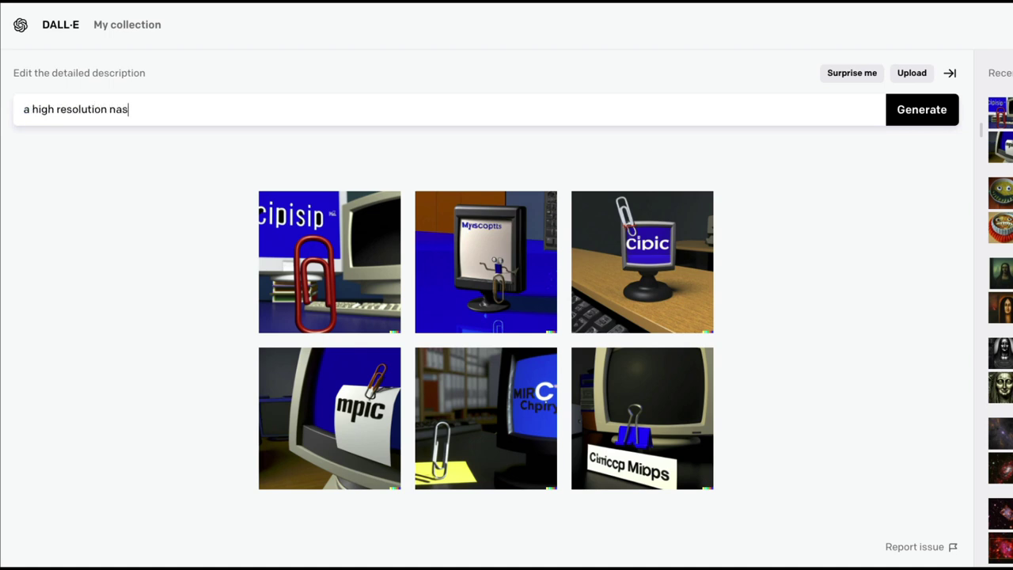
{"action": "type", "text": "a picture of a de"}
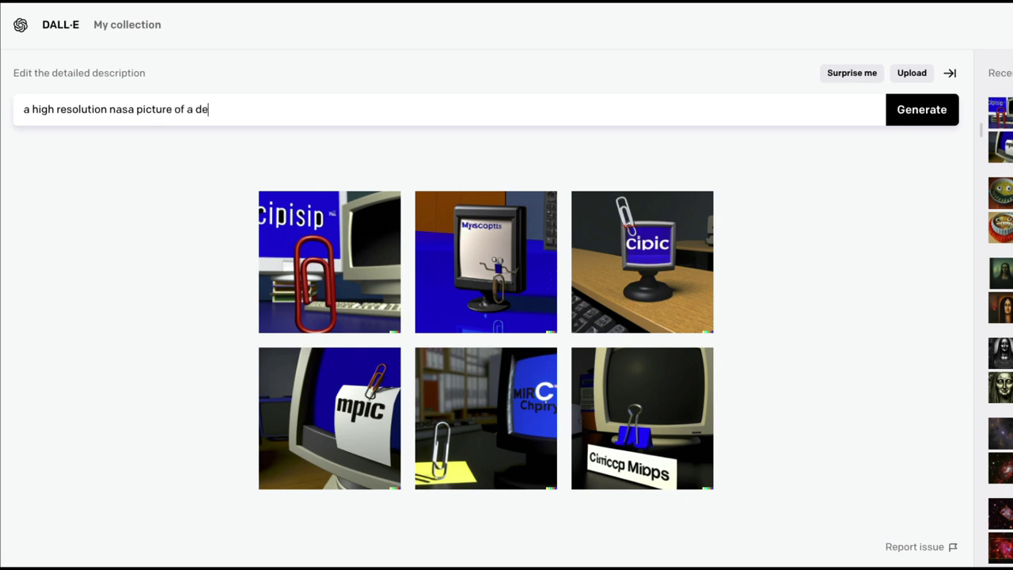
{"action": "type", "text": "eta"}
{"action": "key", "text": "BackSpace"}
{"action": "key", "text": "BackSpace"}
{"action": "key", "text": "BackSpace"}
{"action": "type", "text": "tailed"}
{"action": "key", "text": "BackSpace"}
{"action": "key", "text": "BackSpace"}
{"action": "key", "text": "BackSpace"}
{"action": "key", "text": "BackSpace"}
{"action": "key", "text": "BackSpace"}
{"action": "key", "text": "BackSpace"}
{"action": "key", "text": "BackSpace"}
{"action": "key", "text": "BackSpace"}
{"action": "type", "text": "o"}
{"action": "key", "text": "BackSpace"}
{"action": "key", "text": "BackSpace"}
{"action": "key", "text": "BackSpace"}
{"action": "type", "text": "our galaxy catpt"}
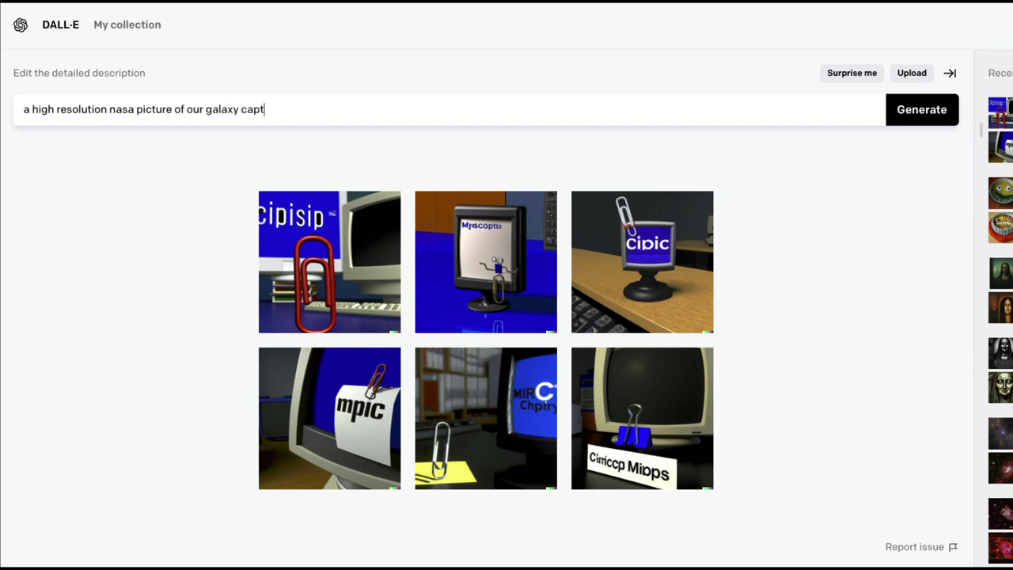
{"action": "type", "text": "ured by an infrared telescope"}
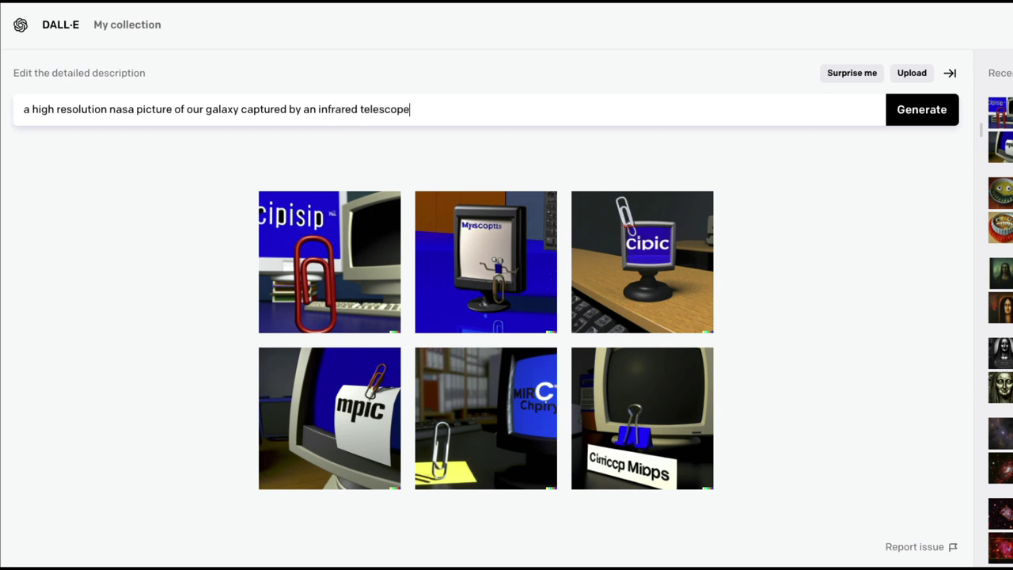
{"action": "key", "text": "Return"}
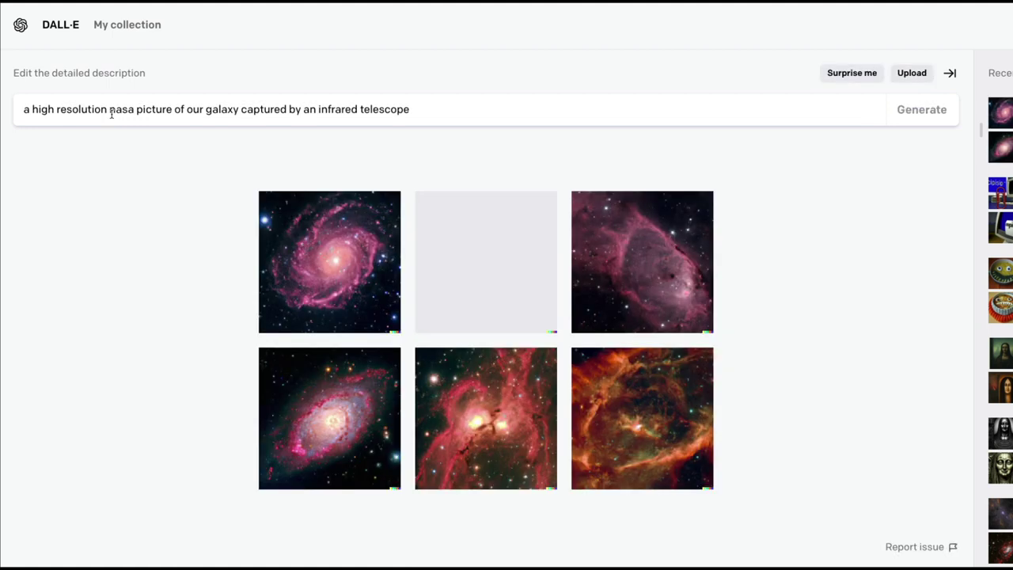
Examine the generated infrared galaxy images at full size and compare them with the description.
{"action": "double_click", "coordinate": [222, 110]}
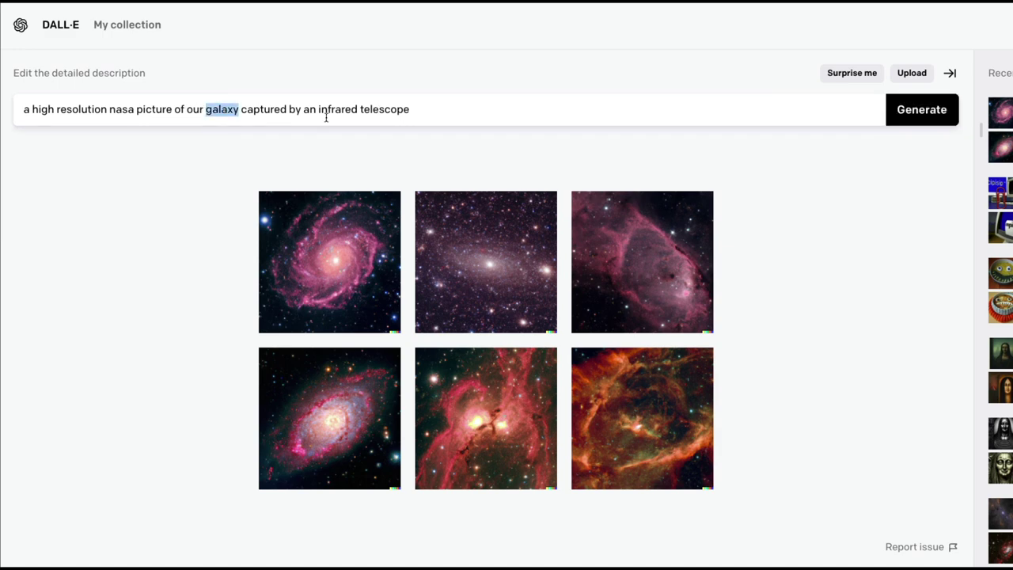
{"action": "left_click", "coordinate": [391, 259]}
{"action": "key", "text": "Right"}
{"action": "key", "text": "Right"}
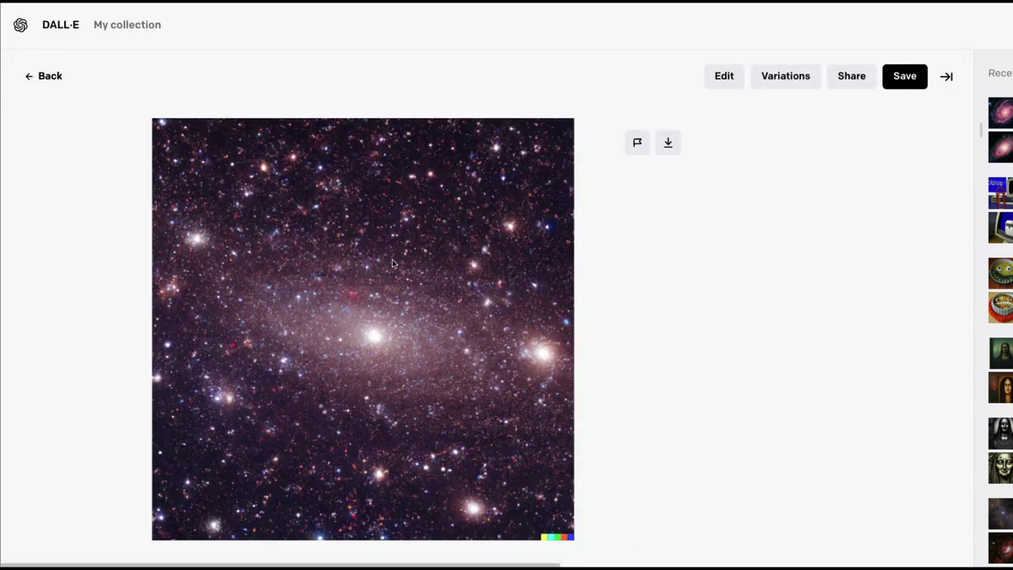
{"action": "key", "text": "Left"}
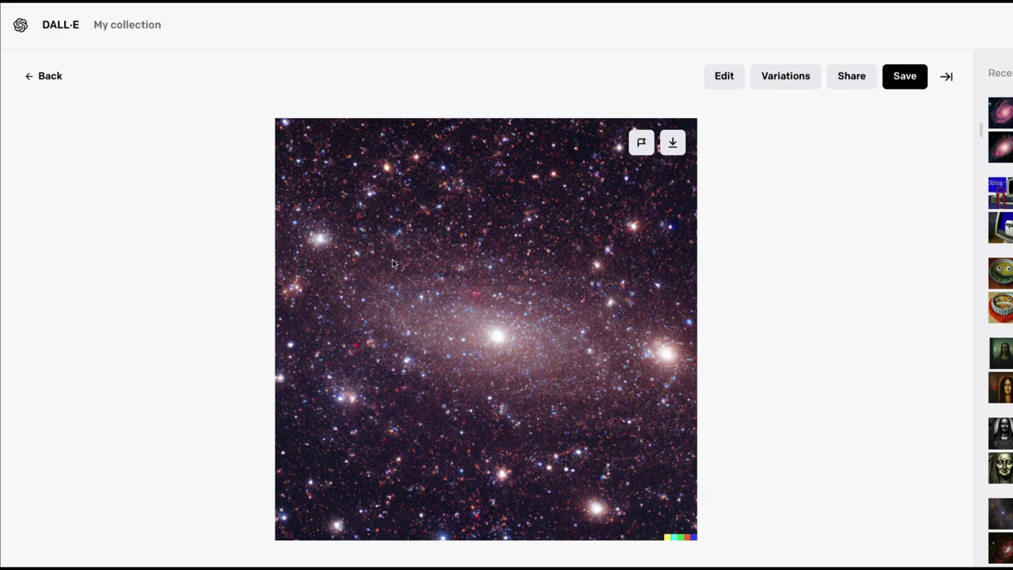
{"action": "key", "text": "Right"}
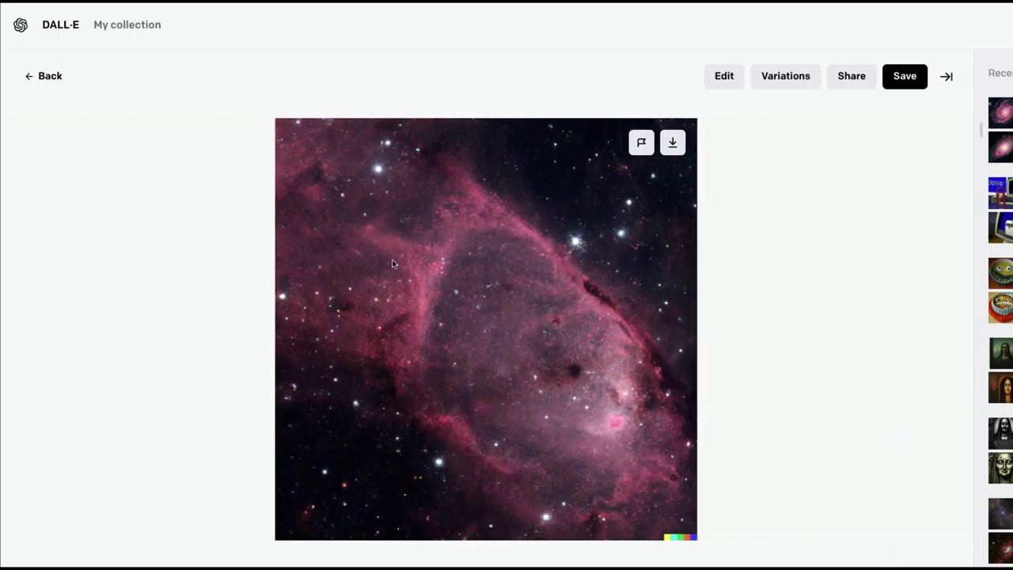
{"action": "key", "text": "Left"}
{"action": "key", "text": "Left"}
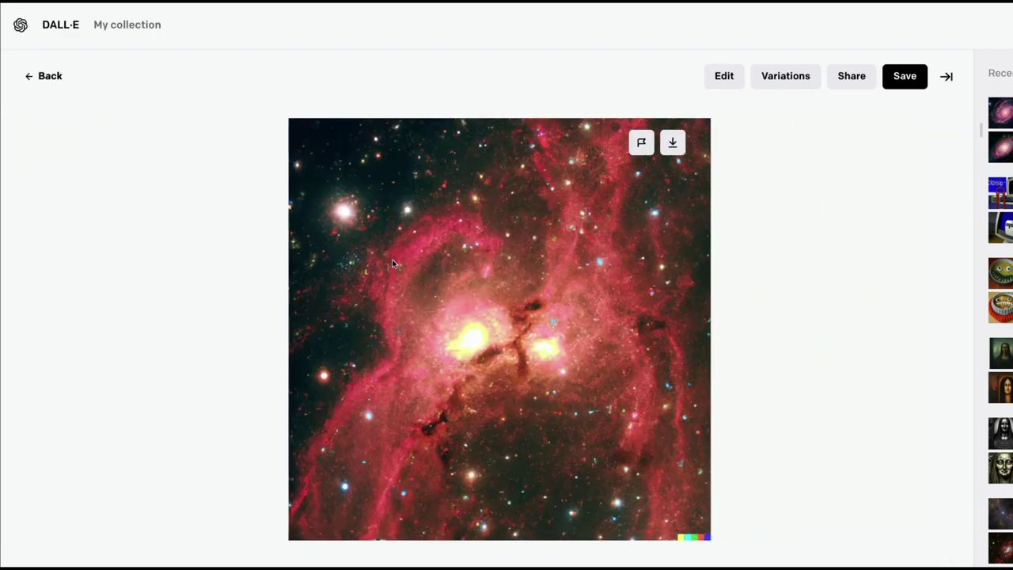
{"action": "key", "text": "Right"}
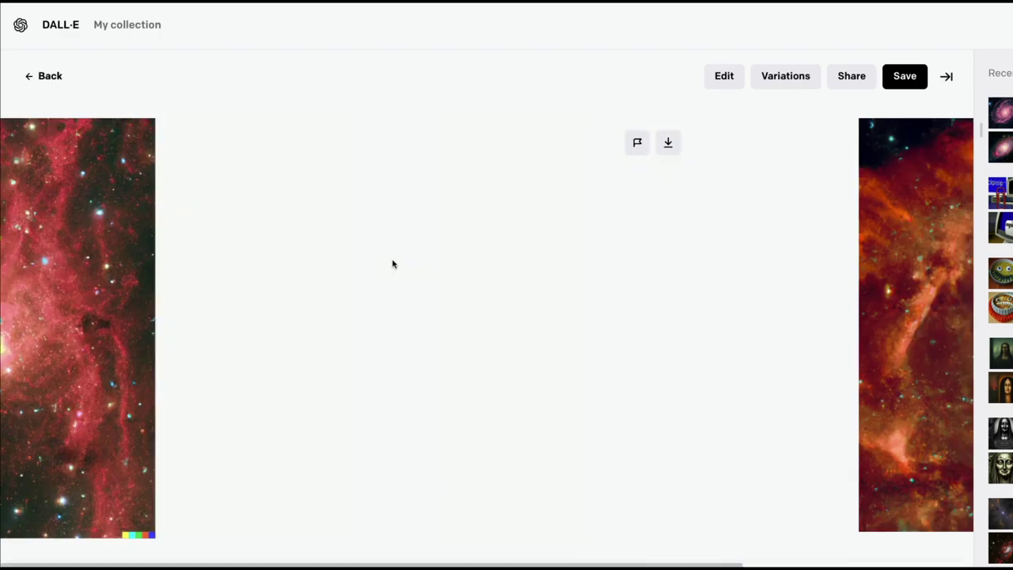
{"action": "key", "text": "Escape"}
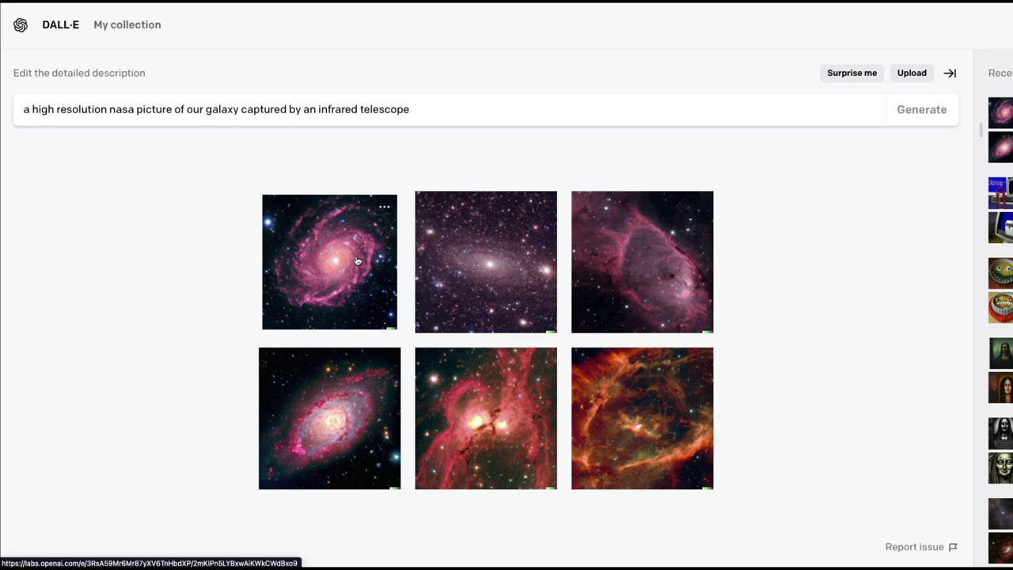
Replace the description with "a minion sitting on a fast moving yellow cab in front of golden gate bridge".
{"action": "left_click", "coordinate": [384, 109]}
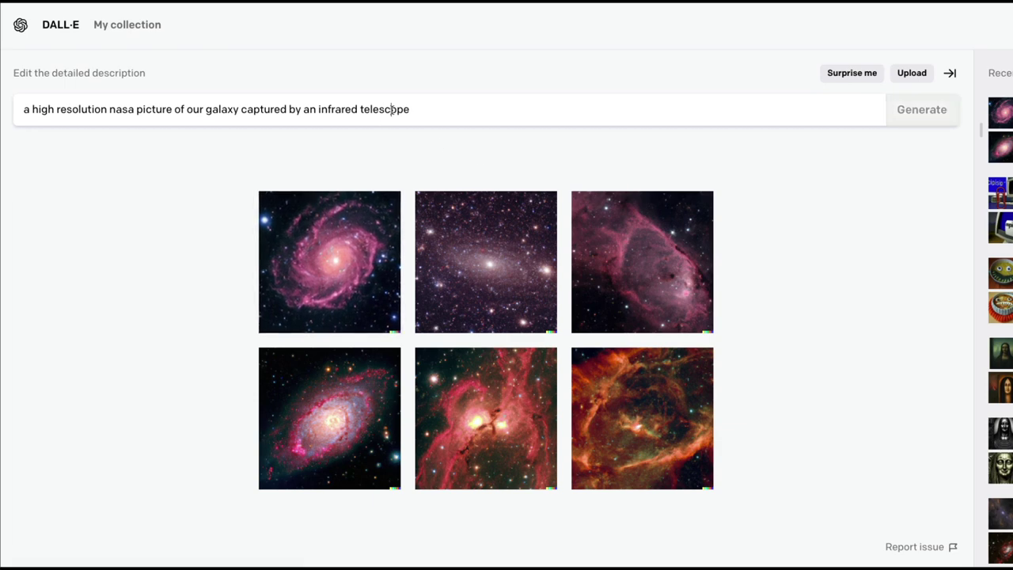
{"action": "key", "text": "ctrl+a"}
{"action": "key", "text": "BackSpace"}
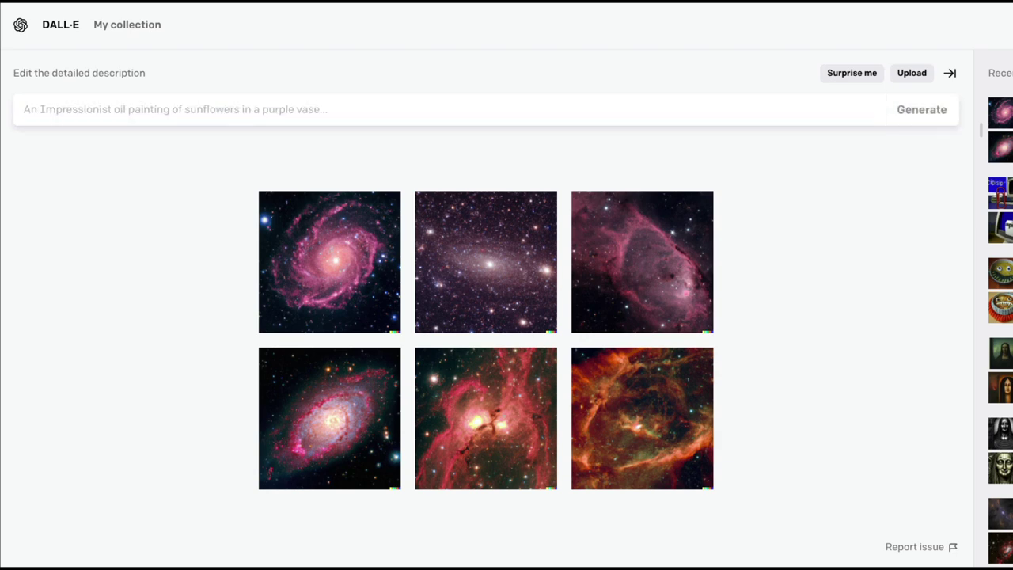
{"action": "type", "text": "a "}
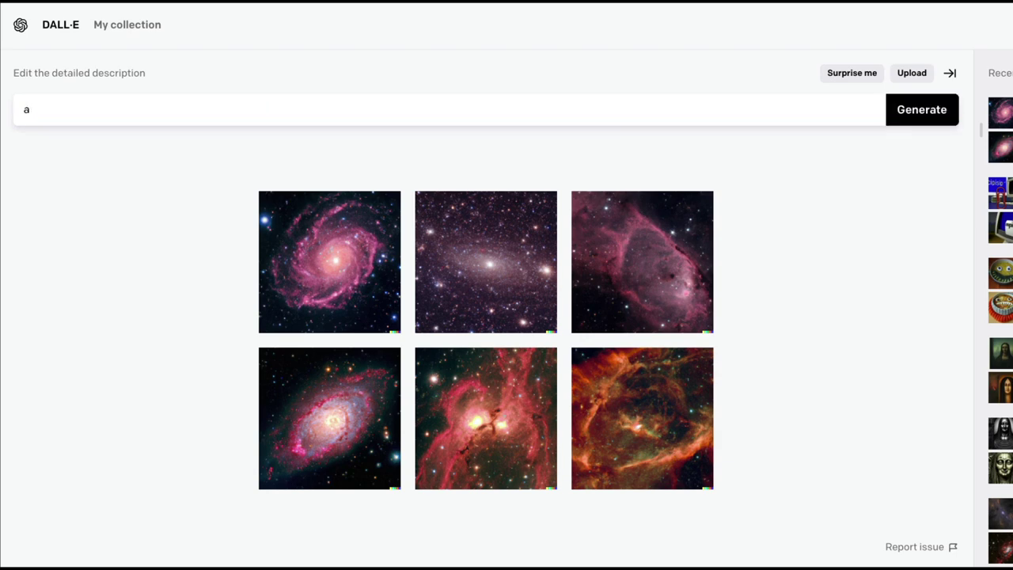
{"action": "type", "text": "m"}
{"action": "key", "text": "BackSpace"}
{"action": "type", "text": "minion r"}
{"action": "key", "text": "BackSpace"}
{"action": "type", "text": "sitting ona."}
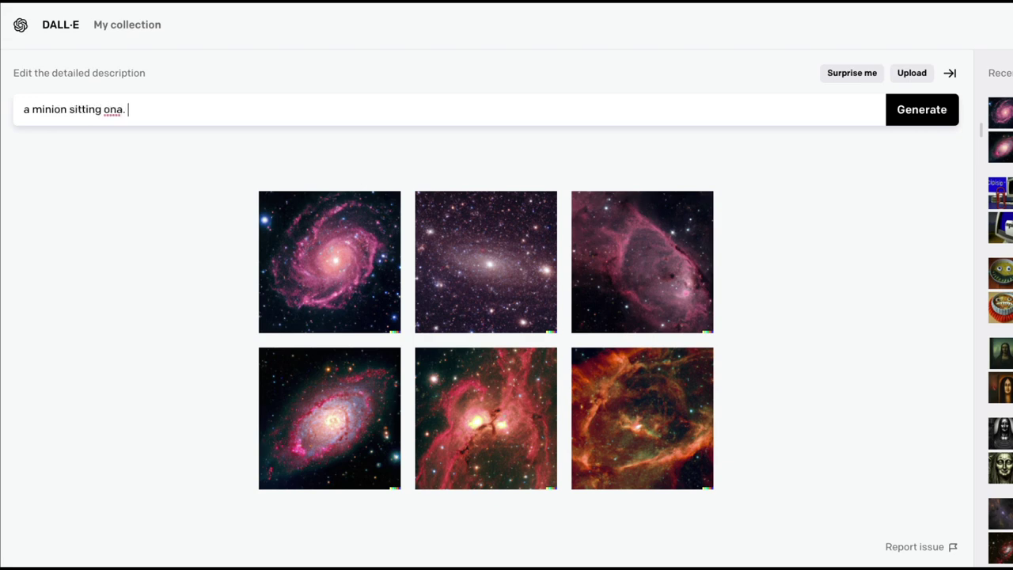
{"action": "key", "text": "BackSpace"}
{"action": "key", "text": "BackSpace"}
{"action": "key", "text": "BackSpace"}
{"action": "type", "text": "a fa"}
{"action": "type", "text": "moving yello"}
{"action": "key", "text": "BackSpace"}
{"action": "type", "text": "low b"}
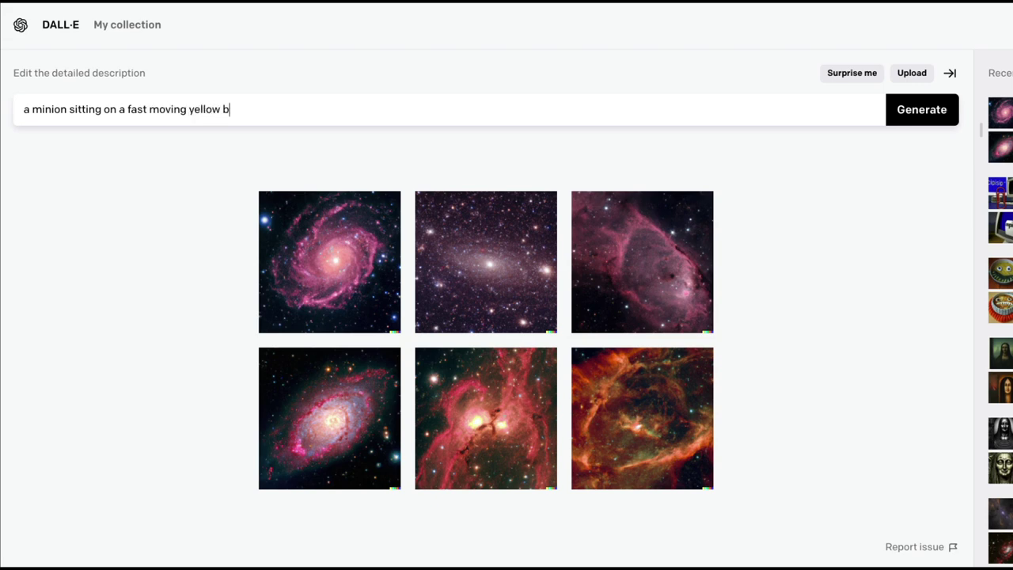
{"action": "key", "text": "BackSpace"}
{"action": "type", "text": "cab in front of golden gate bri"}
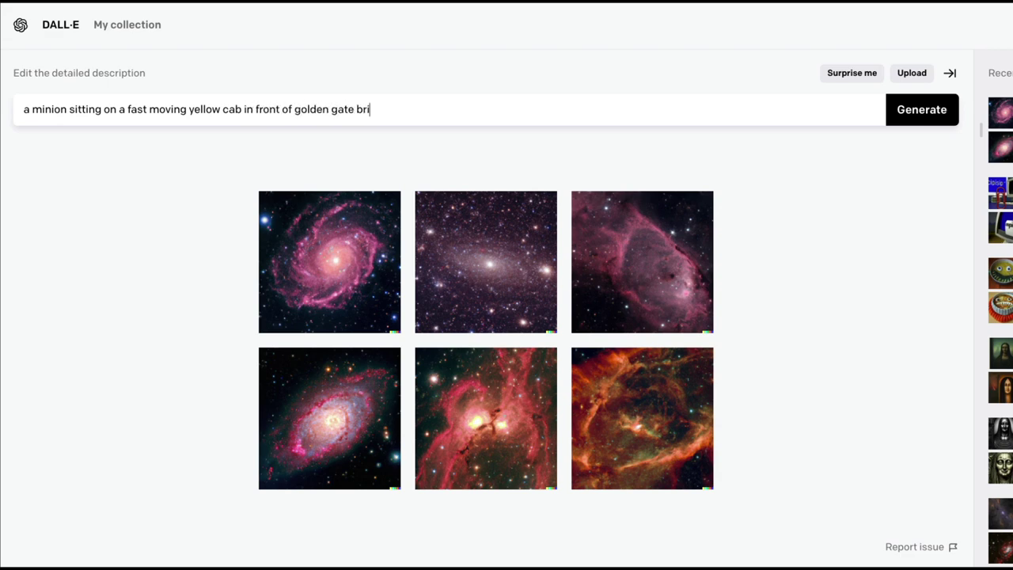
{"action": "type", "text": "dge"}
Insert "dslr photo of" before "minion" in the description and generate the images.
{"action": "key", "text": "Right"}
{"action": "type", "text": "de"}
{"action": "key", "text": "BackSpace"}
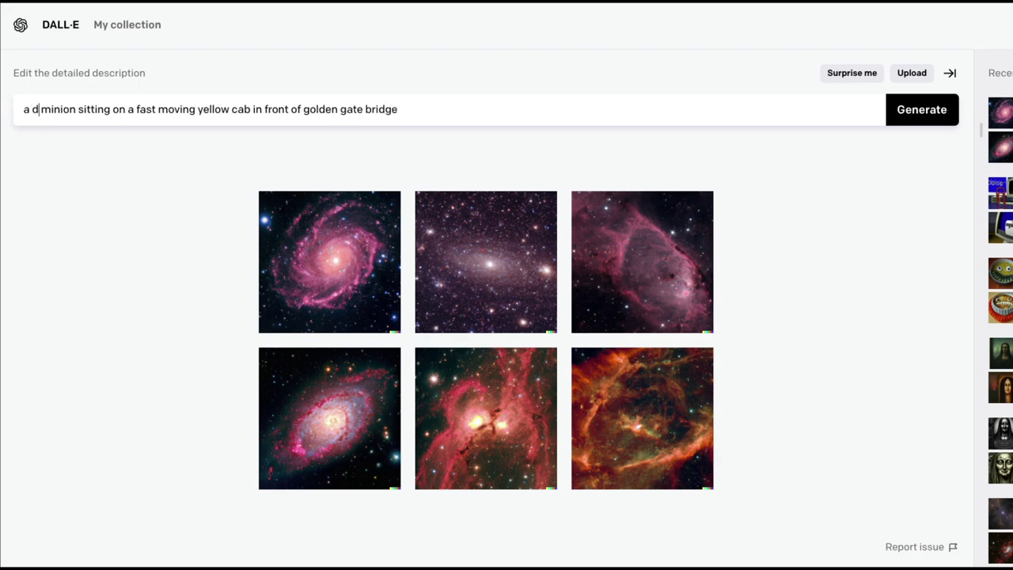
{"action": "type", "text": "slr p"}
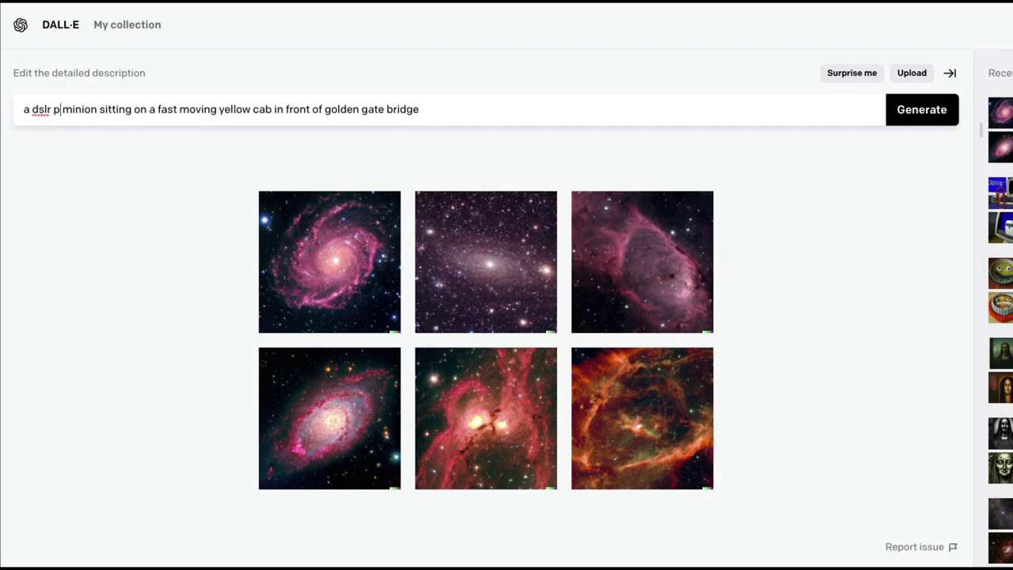
{"action": "type", "text": "hoto of"}
{"action": "key", "text": "Return"}
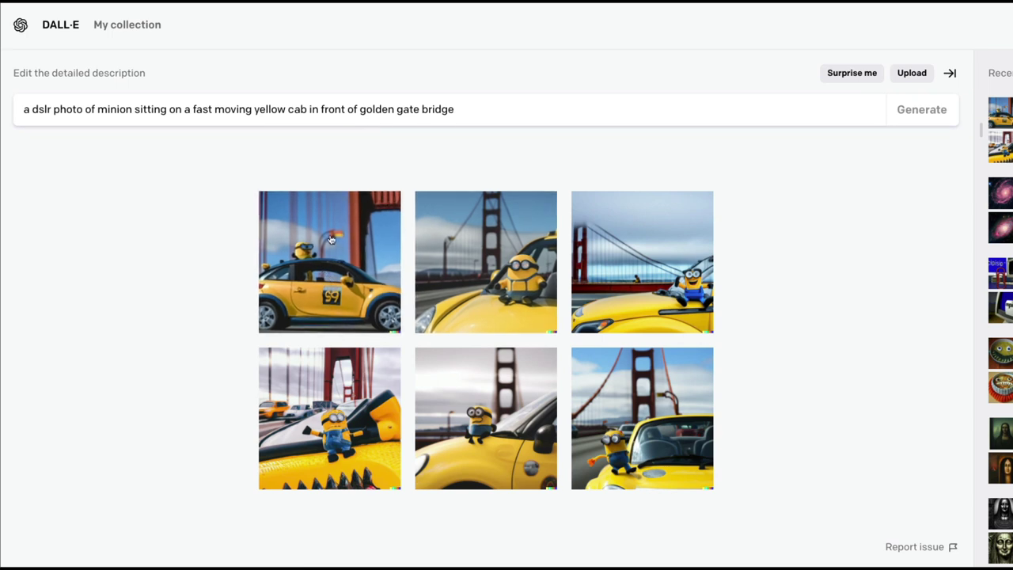
Look through the generated minion photos at full size and return to the results overview.
{"action": "left_click", "coordinate": [487, 310]}
{"action": "key", "text": "Right"}
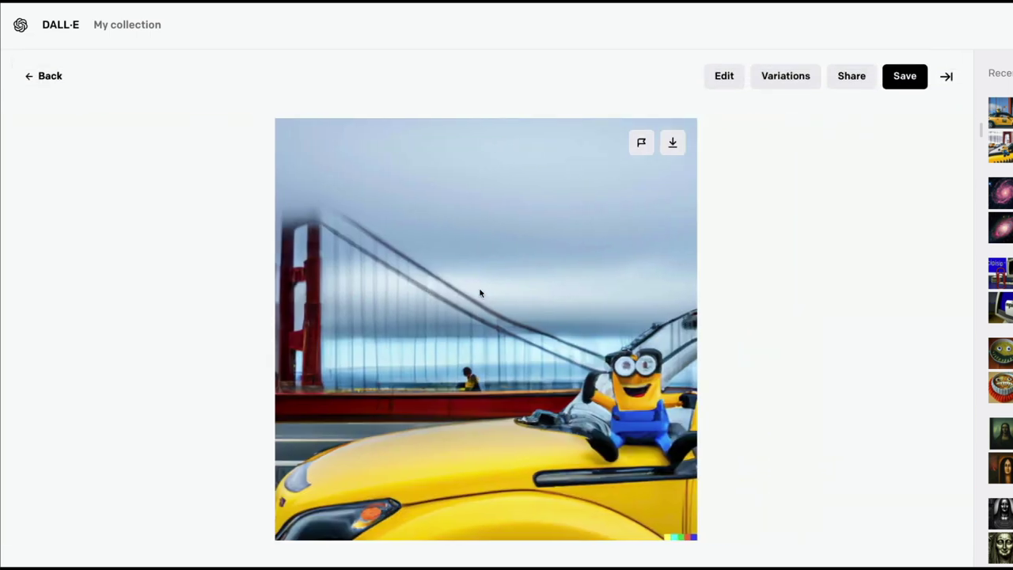
{"action": "key", "text": "Right"}
{"action": "key", "text": "Right"}
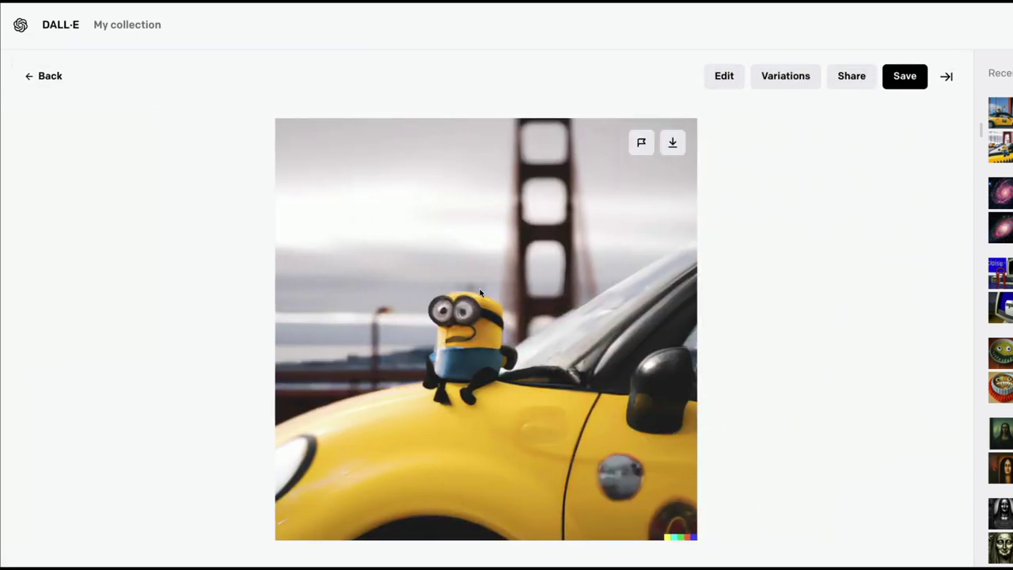
{"action": "key", "text": "Right"}
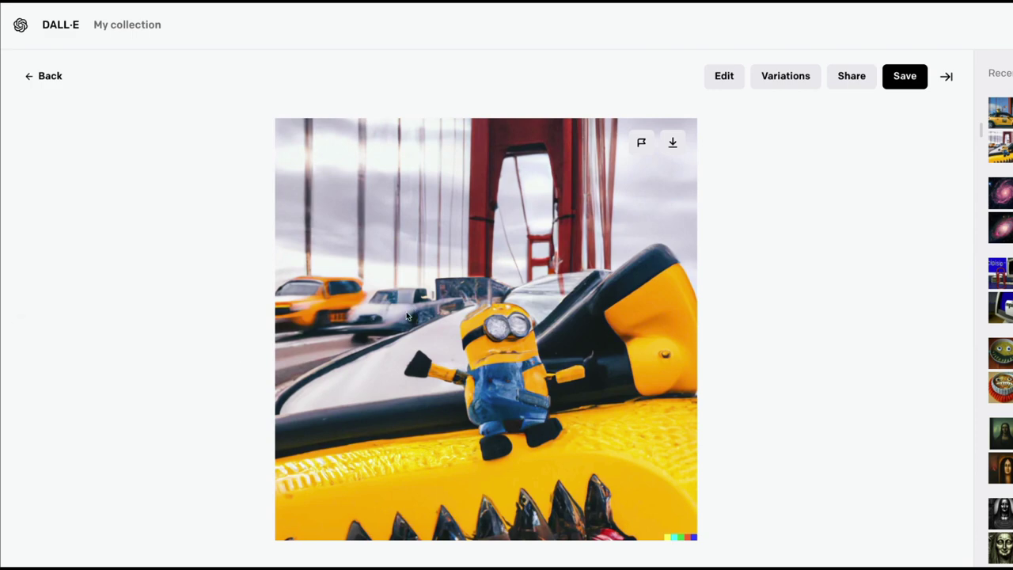
{"action": "key", "text": "Right"}
{"action": "key", "text": "Right"}
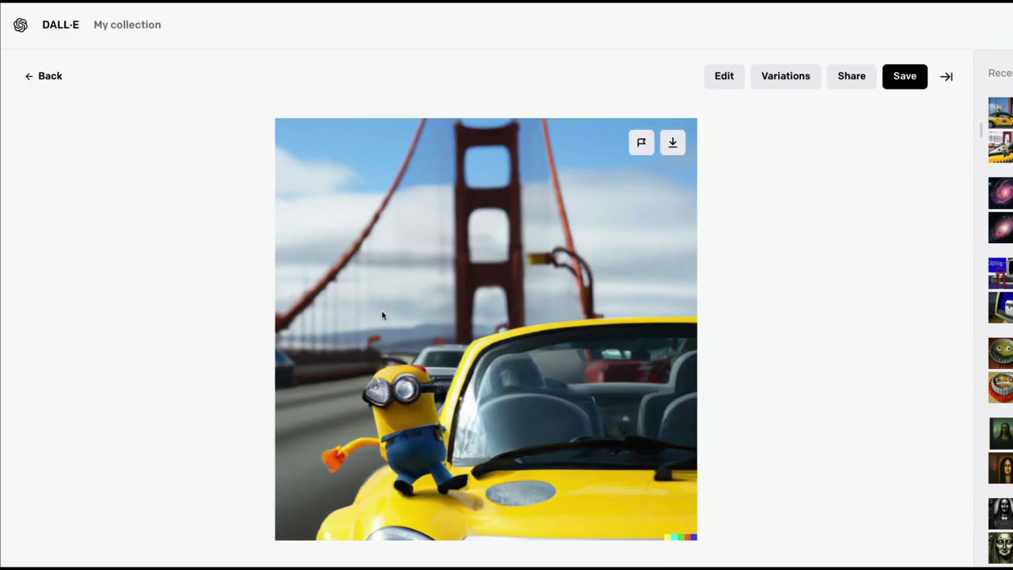
{"action": "key", "text": "Escape"}
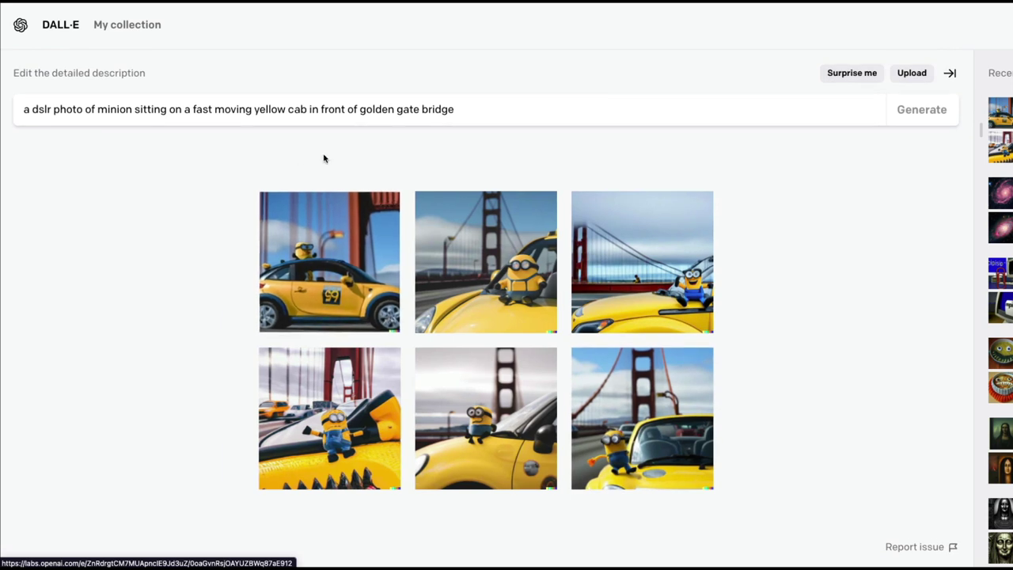
Leave the minion results and return to the DALL·E start page.
{"action": "triple_click", "coordinate": [231, 108]}
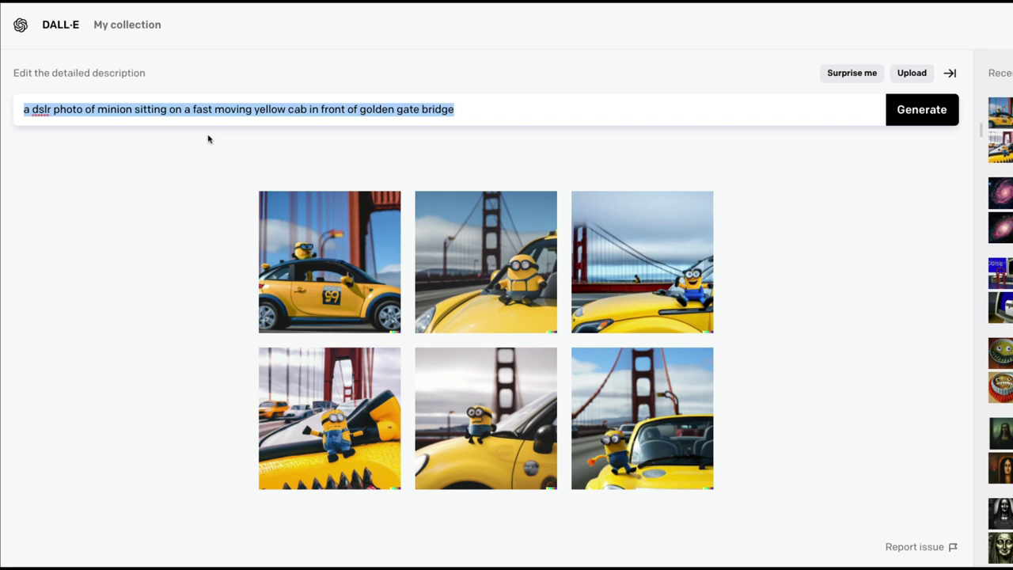
{"action": "left_click", "coordinate": [76, 27]}
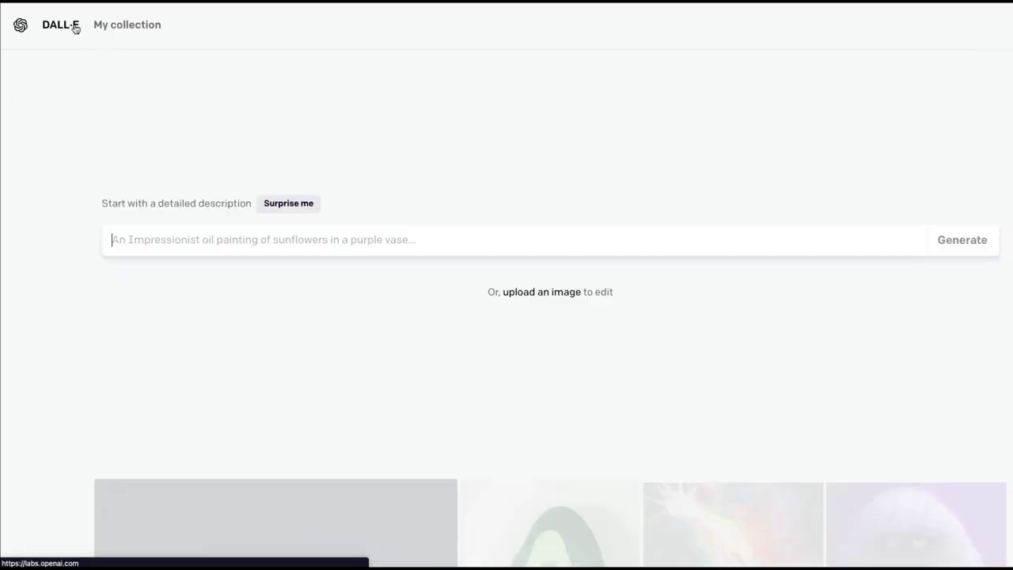
{"action": "left_click", "coordinate": [543, 293]}
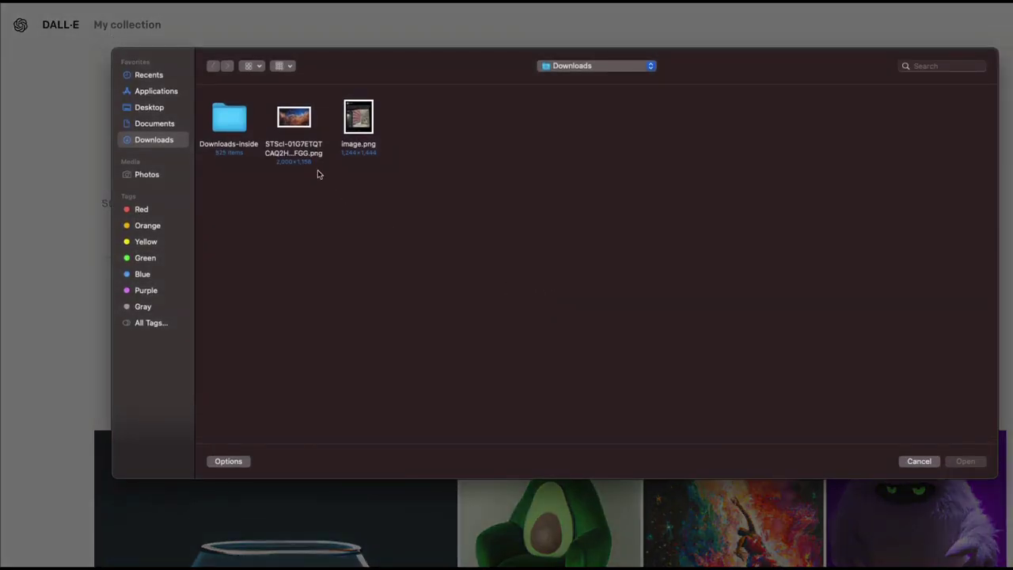
{"action": "double_click", "coordinate": [301, 154]}
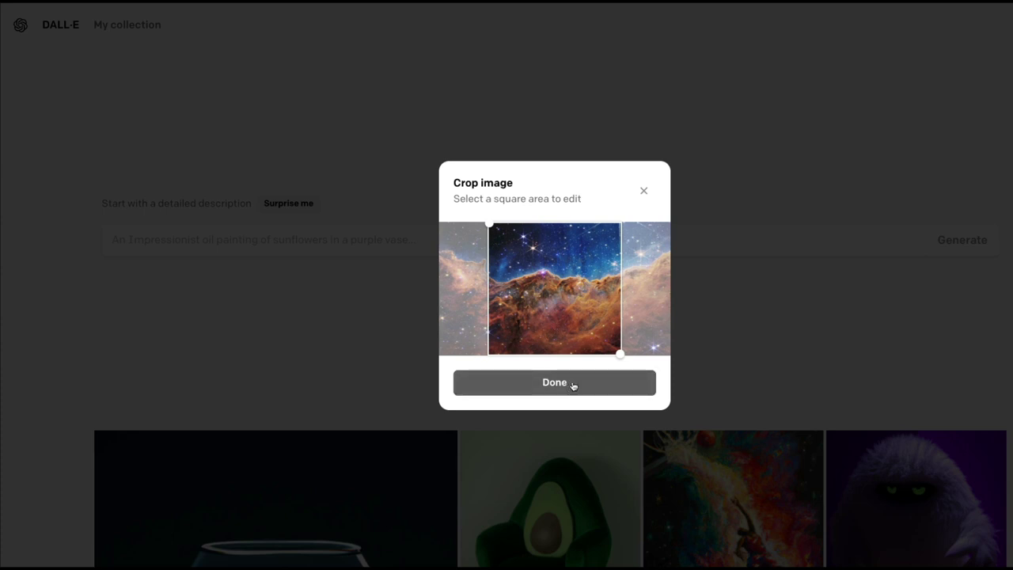
{"action": "left_click", "coordinate": [643, 192]}
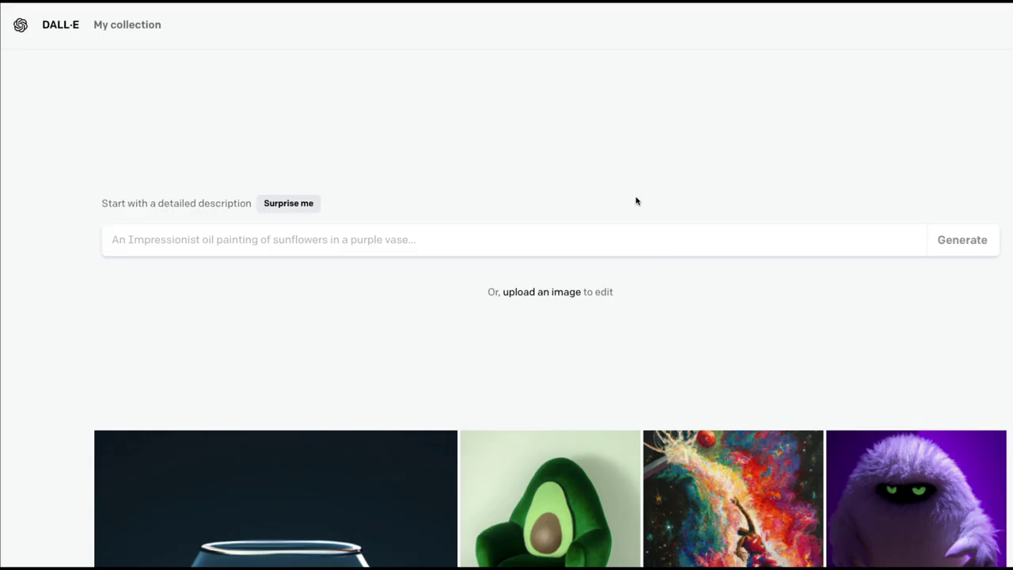
Upload the STScI nebula PNG from the Downloads folder with the proposed square crop and generate variations of it.
{"action": "left_click", "coordinate": [536, 299]}
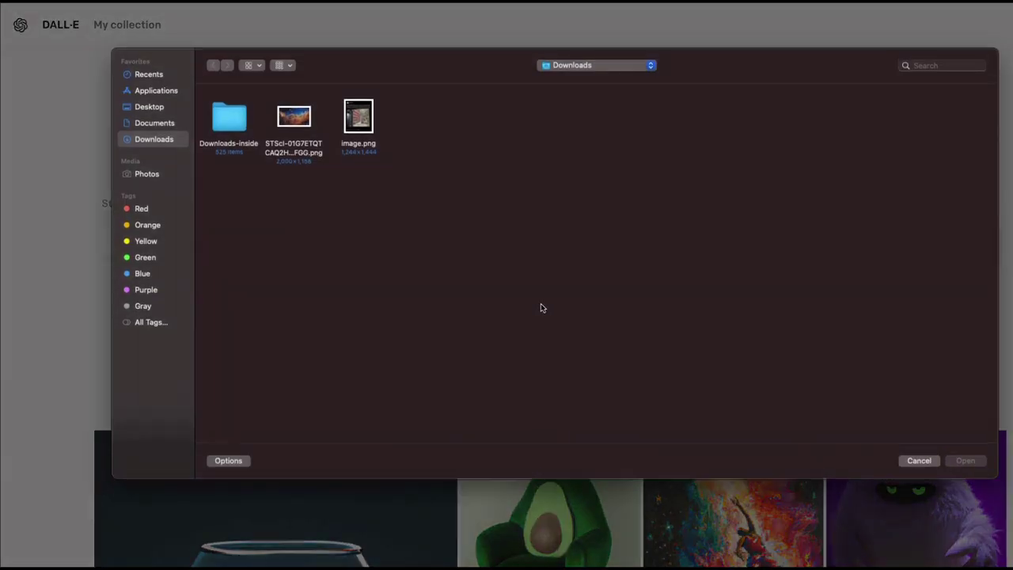
{"action": "double_click", "coordinate": [294, 123]}
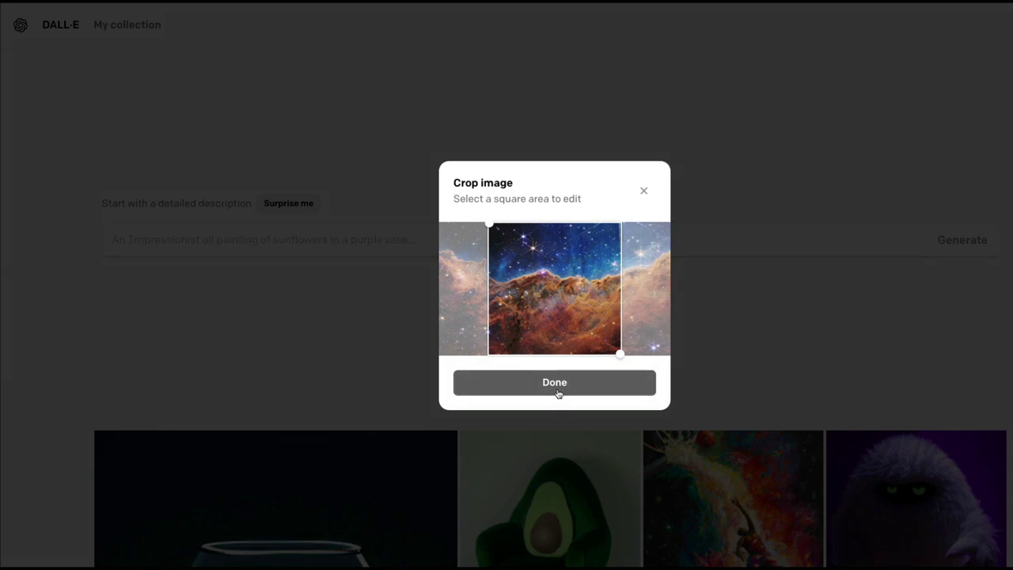
{"action": "left_click", "coordinate": [555, 384]}
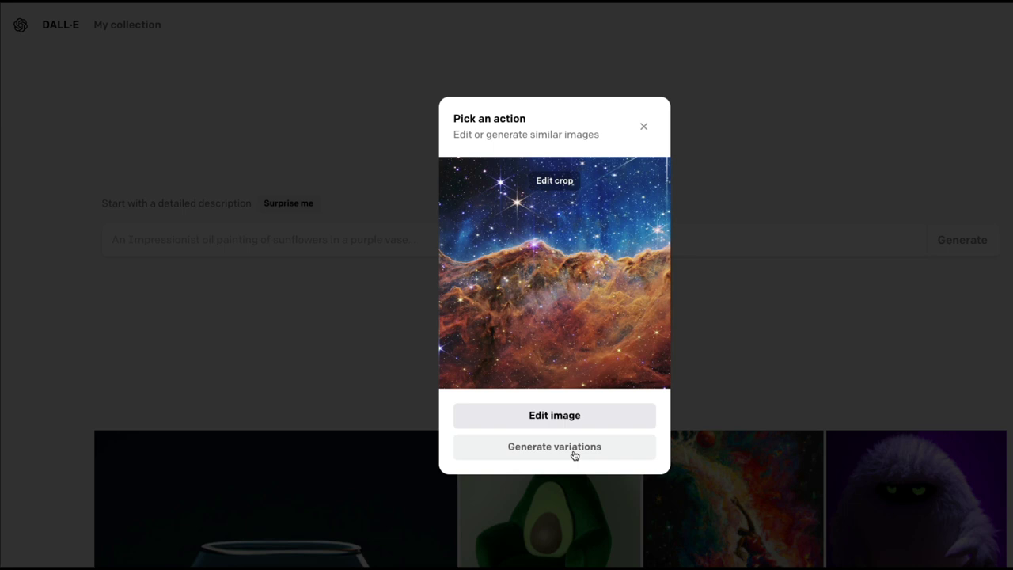
{"action": "left_click", "coordinate": [575, 455]}
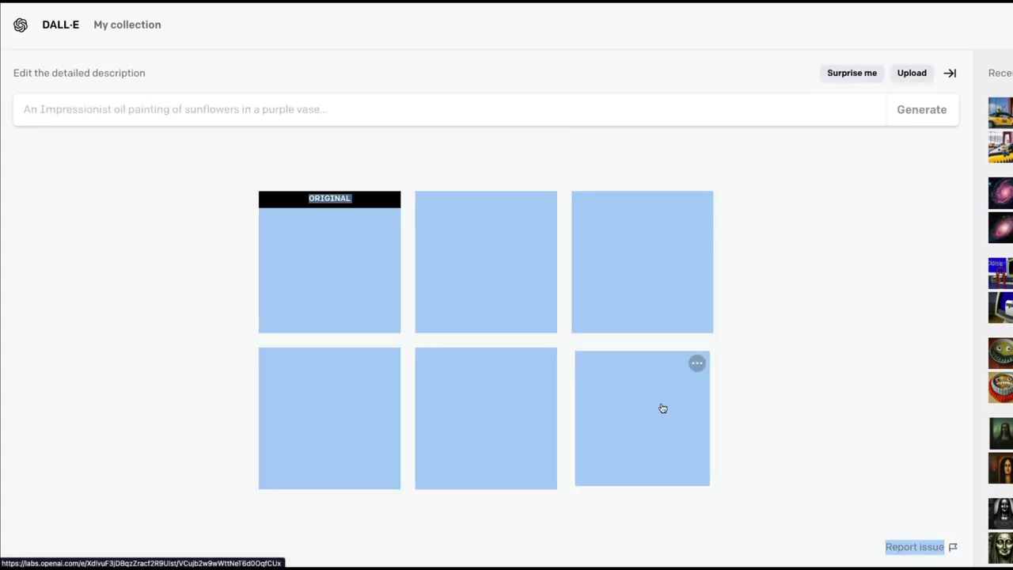
Examine the generated nebula variations at full size and compare them with the original image.
{"action": "left_click", "coordinate": [163, 364]}
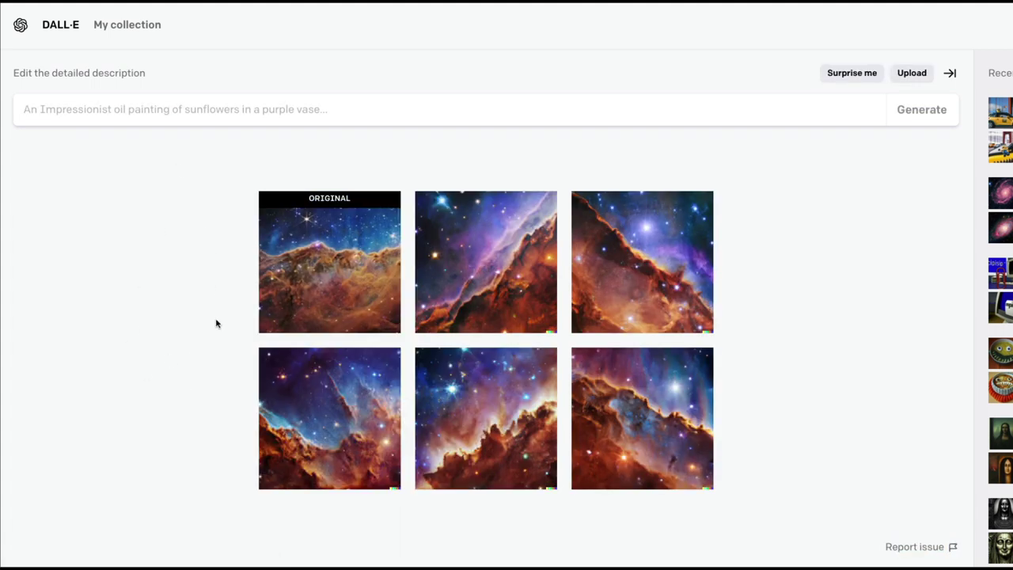
{"action": "left_click", "coordinate": [317, 293]}
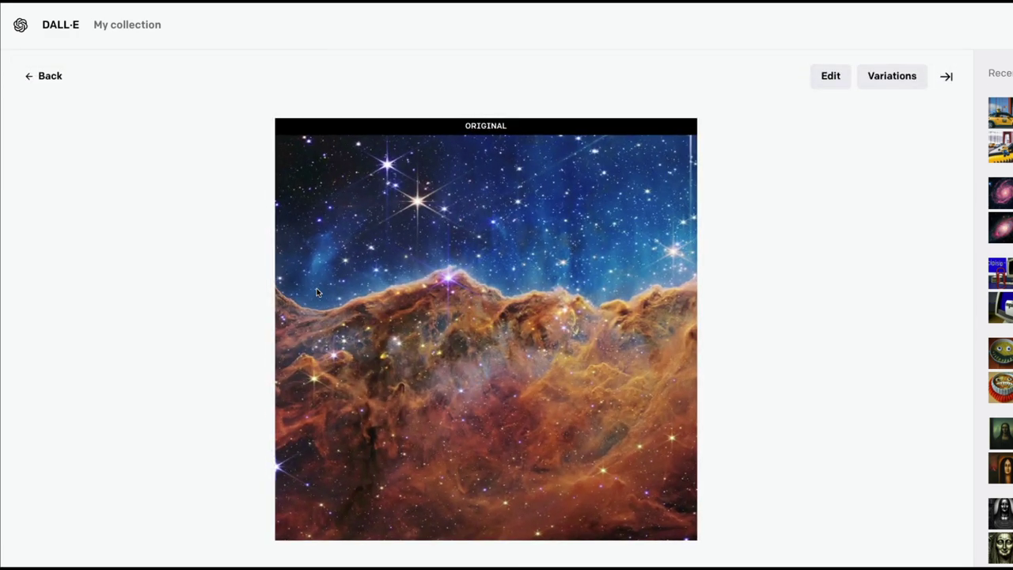
{"action": "key", "text": "Right"}
{"action": "key", "text": "Right"}
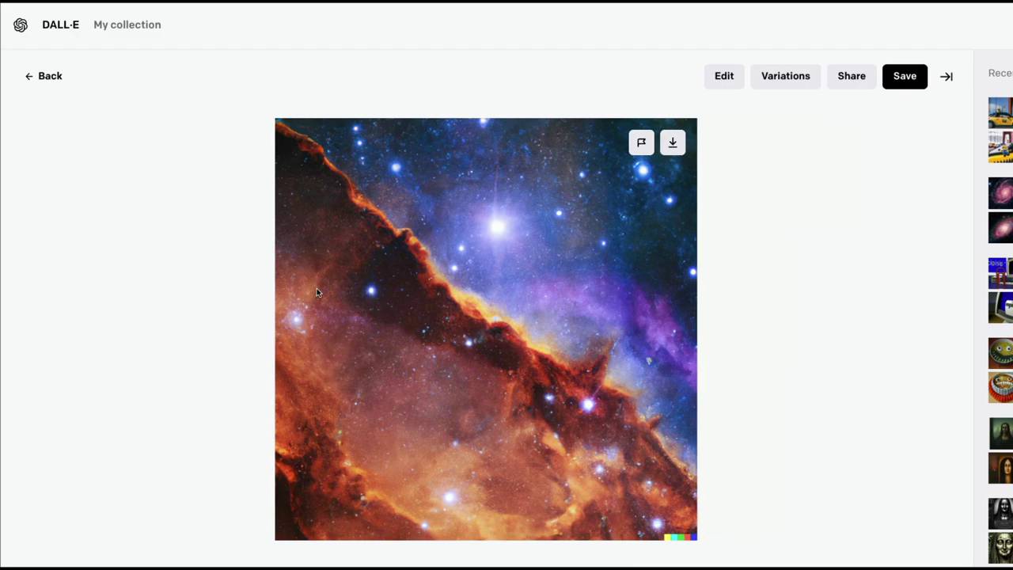
{"action": "key", "text": "Right"}
{"action": "key", "text": "Right"}
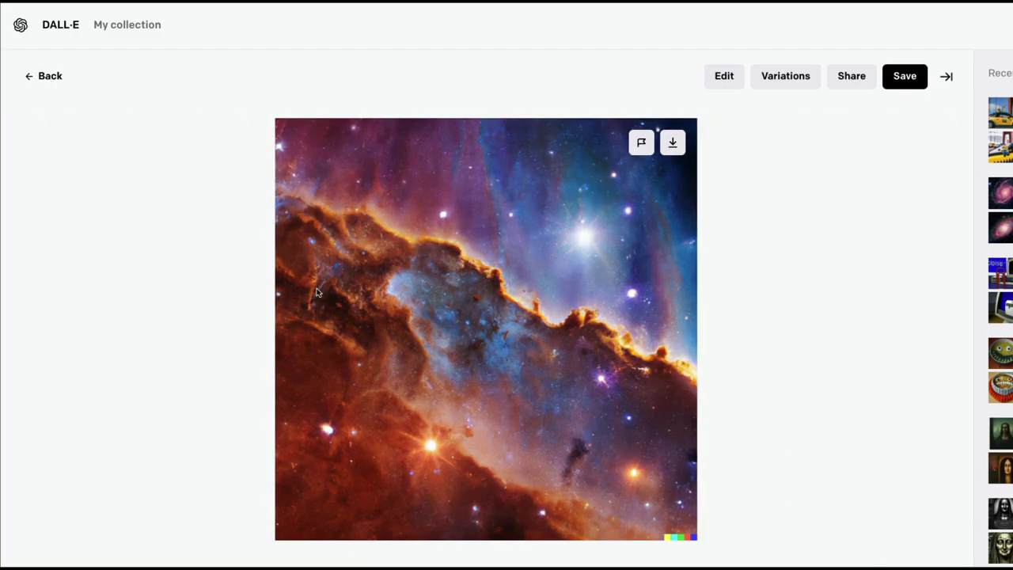
{"action": "key", "text": "Left"}
{"action": "key", "text": "Left"}
{"action": "key", "text": "Left"}
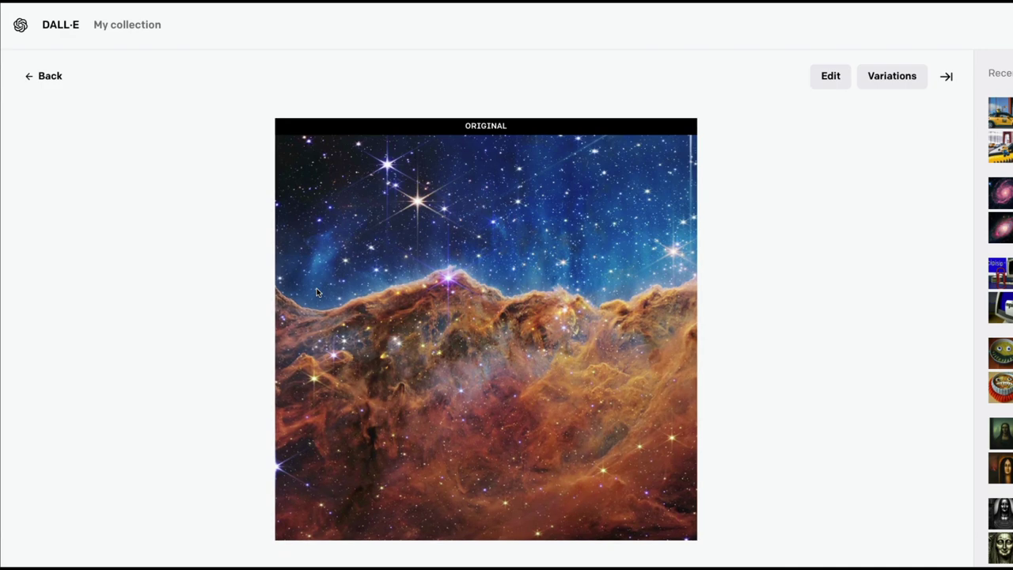
Return to the start page and generate images from "a swarm of dolphins swimming across atlantic ocean captured by a scuba driver".
{"action": "left_click", "coordinate": [54, 79]}
{"action": "left_click", "coordinate": [44, 33]}
{"action": "left_click", "coordinate": [181, 237]}
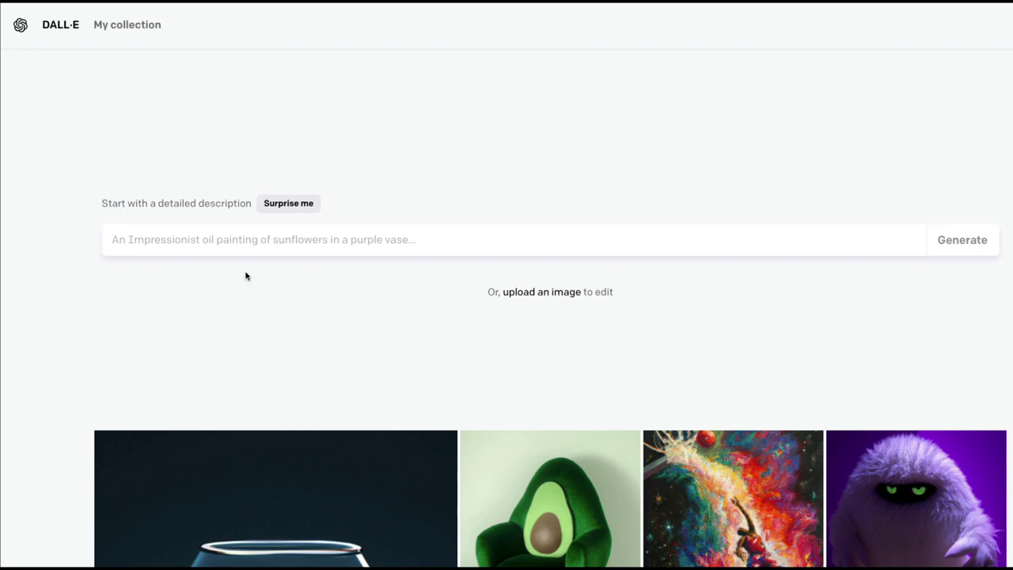
{"action": "type", "text": "a large b"}
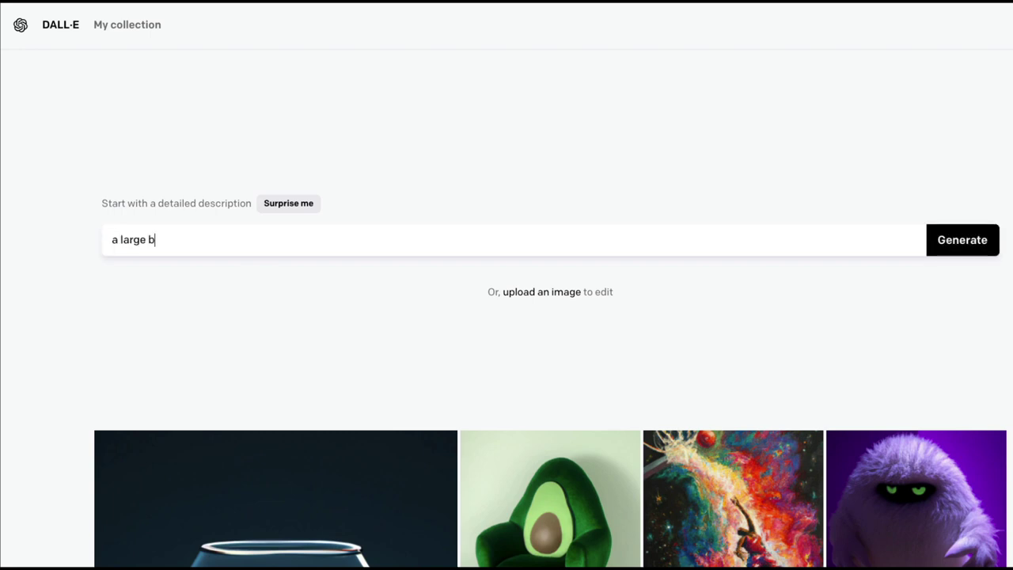
{"action": "key", "text": "ctrl+a"}
{"action": "type", "text": "a swarm of dolphins"}
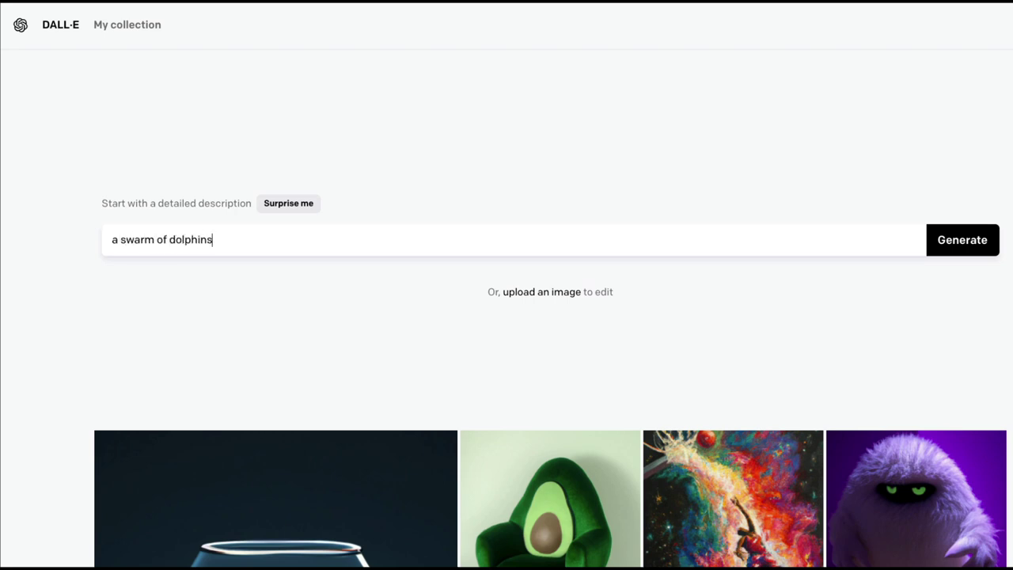
{"action": "type", "text": " swimming across atlan"}
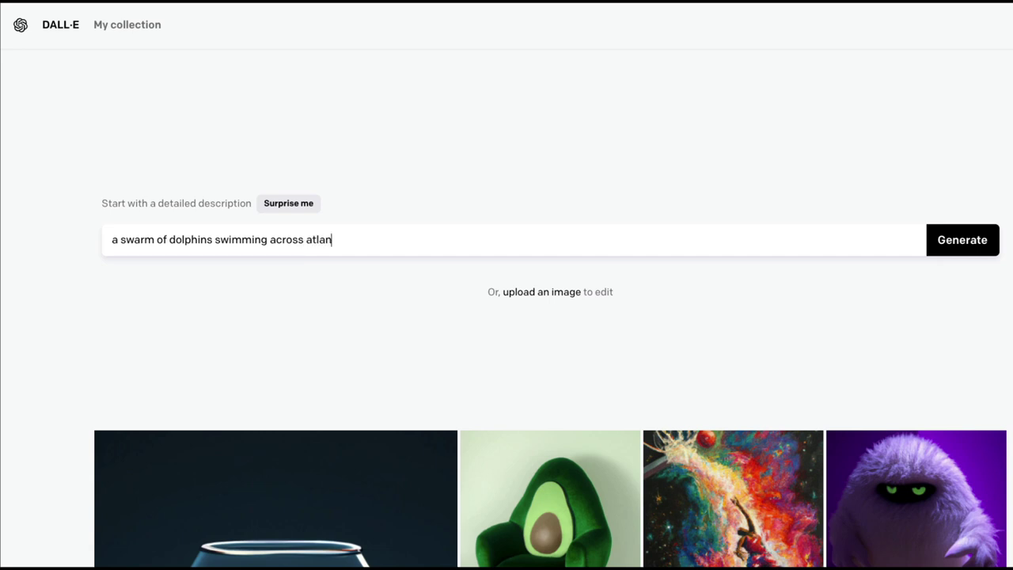
{"action": "type", "text": "tic ocean captured b "}
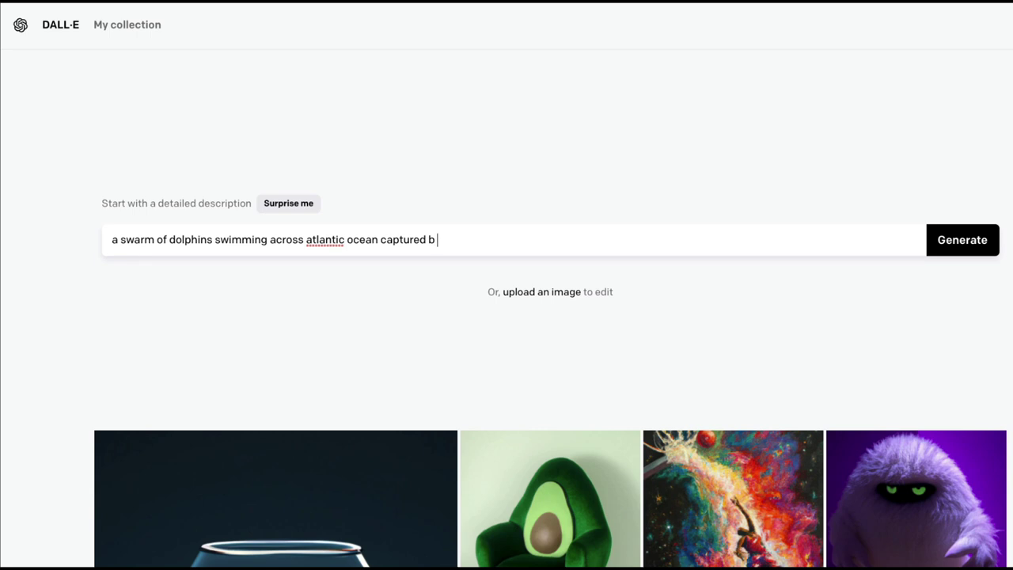
{"action": "type", "text": "y a scuba driver"}
{"action": "key", "text": "Return"}
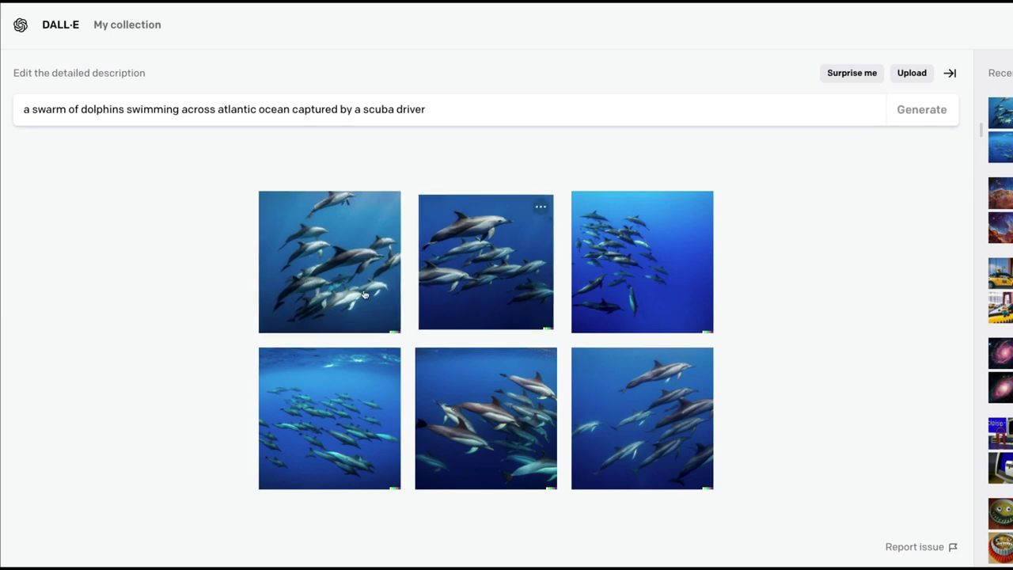
View the third dolphin image at full size, return to the results, and generate variations of the first dolphin image.
{"action": "left_click", "coordinate": [626, 294]}
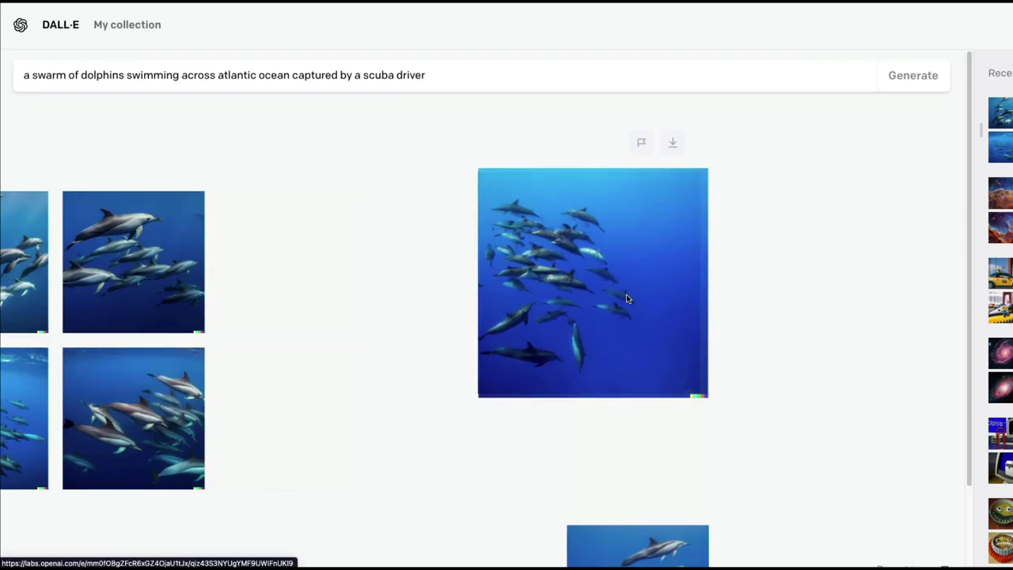
{"action": "key", "text": "Escape"}
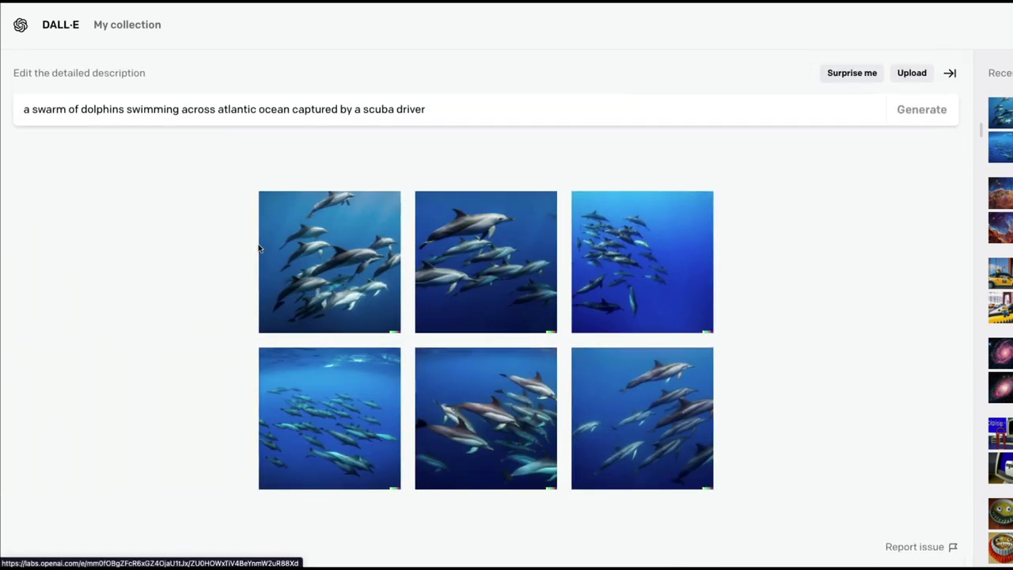
{"action": "left_click", "coordinate": [308, 238]}
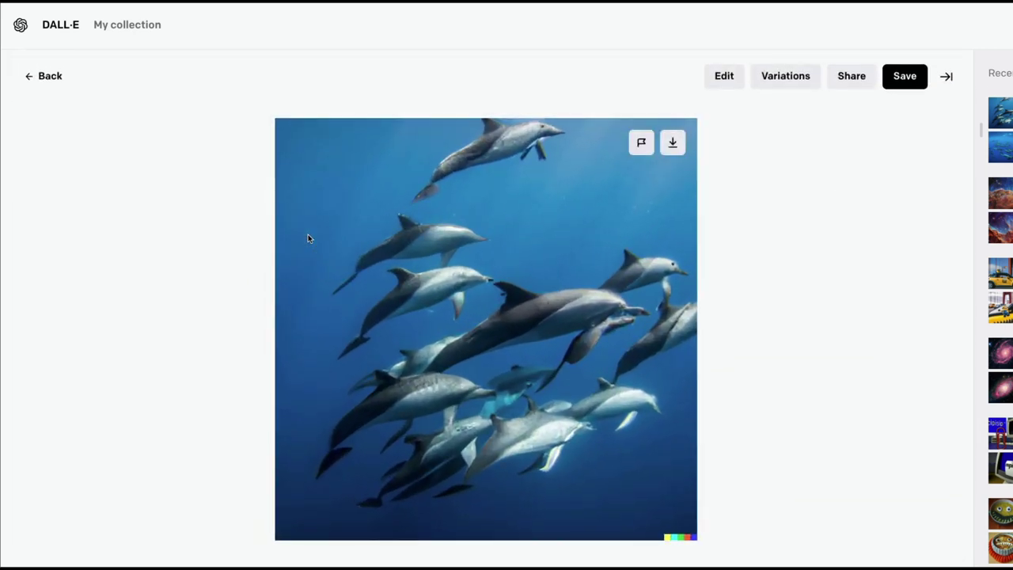
{"action": "left_click", "coordinate": [787, 76]}
{"action": "left_click", "coordinate": [781, 78]}
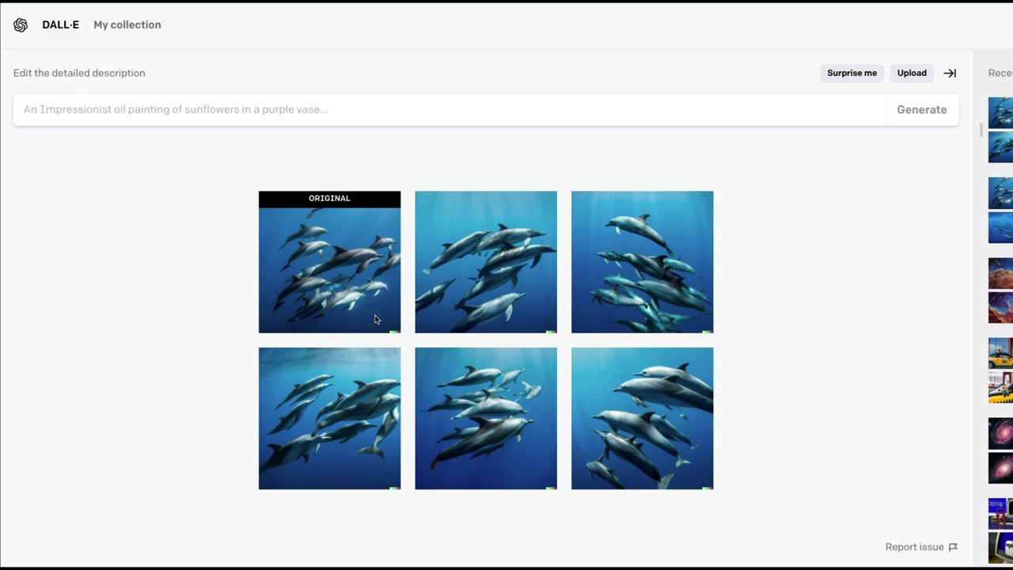
Compare the original dolphin image with its generated variations at full size and return to the variations overview.
{"action": "left_click", "coordinate": [298, 297]}
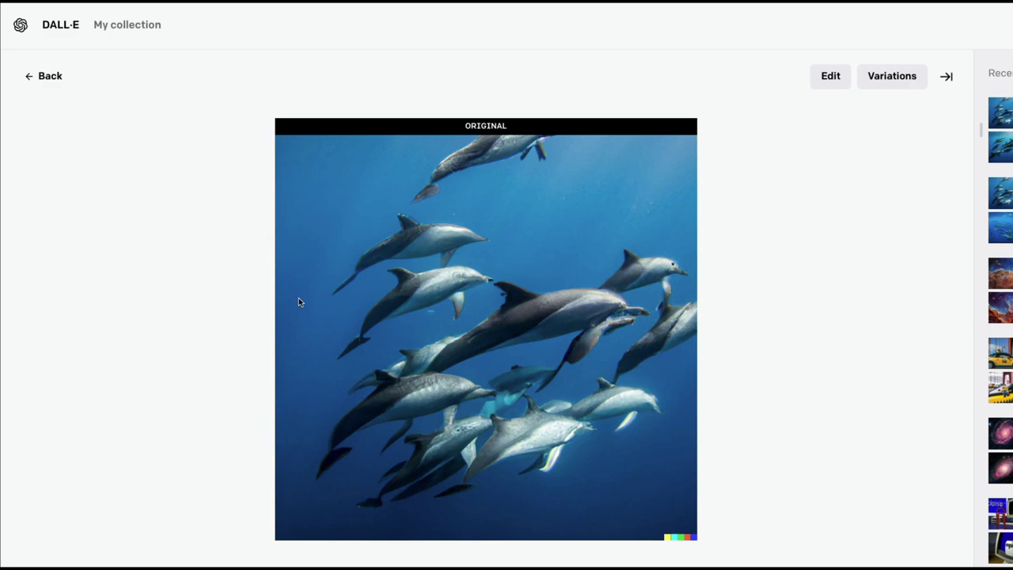
{"action": "key", "text": "Right"}
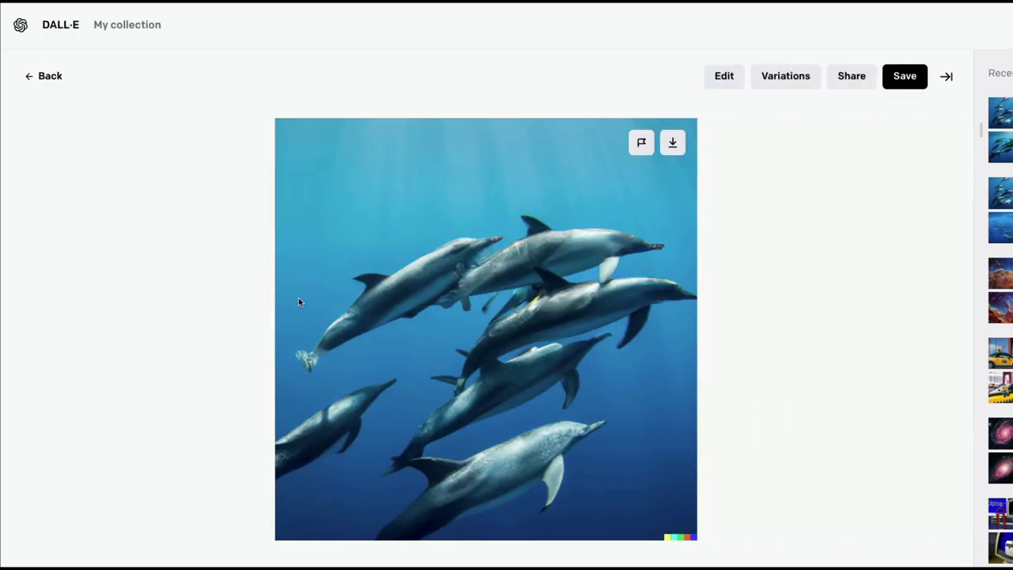
{"action": "key", "text": "Right"}
{"action": "key", "text": "Right"}
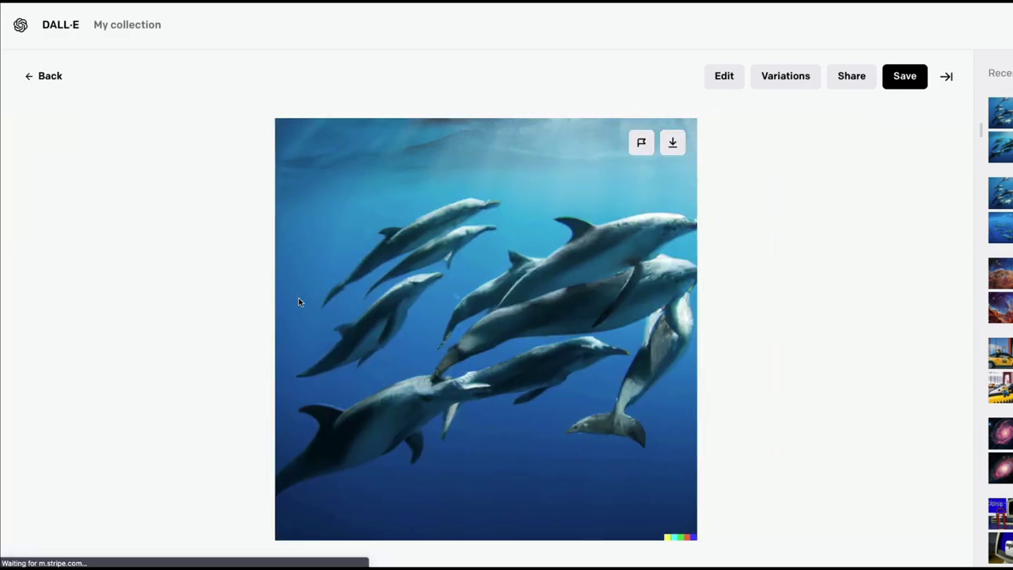
{"action": "key", "text": "Right"}
{"action": "key", "text": "Right"}
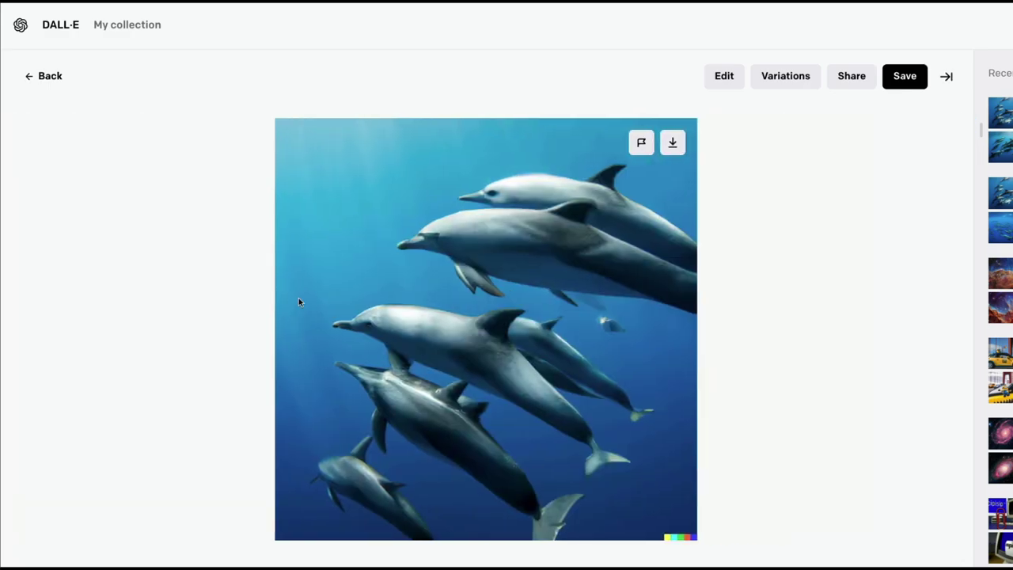
{"action": "key", "text": "Right"}
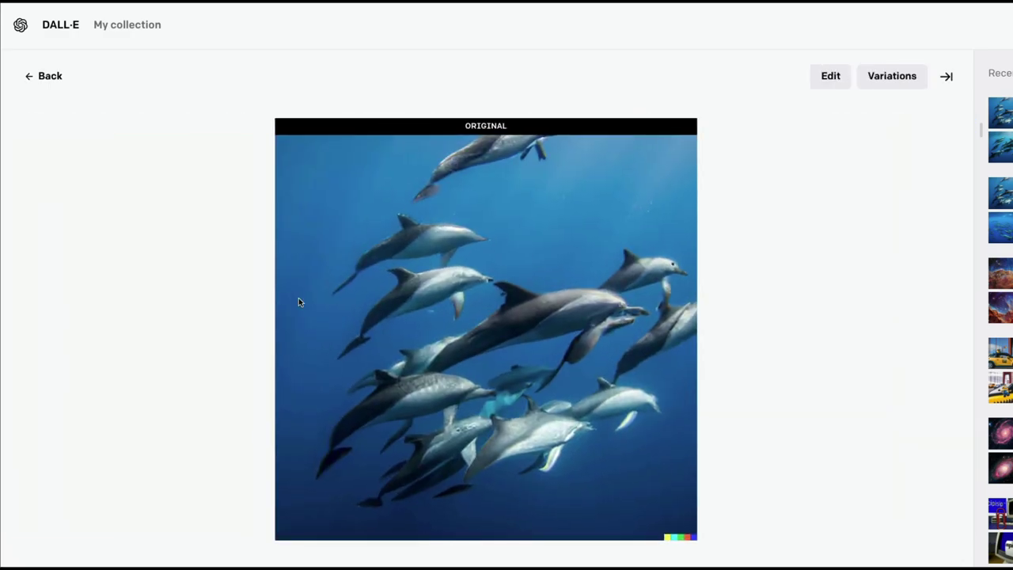
{"action": "left_click", "coordinate": [52, 84]}
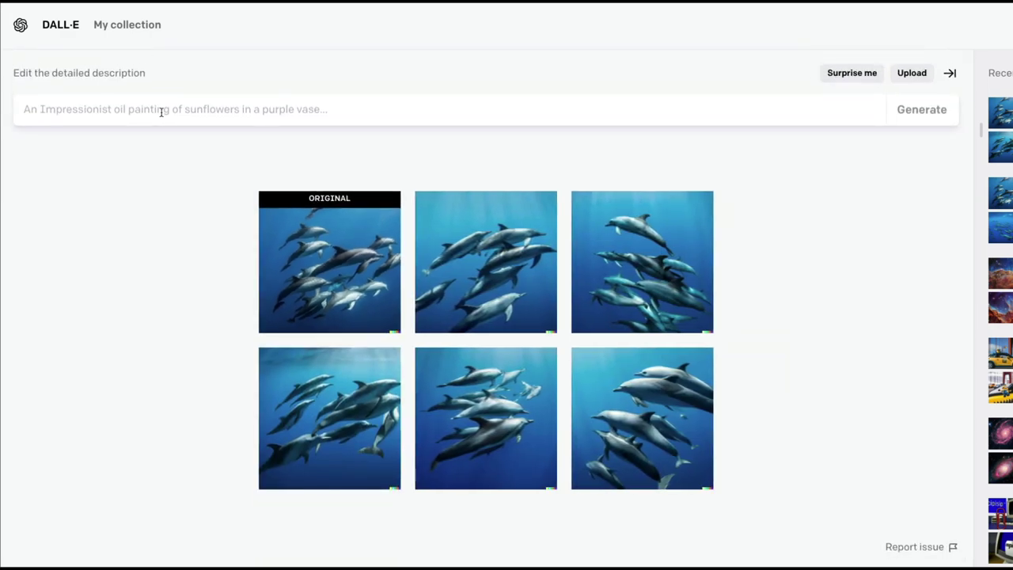
Generate images from the description "a cartoon picture of ms marvel".
{"action": "type", "text": "c"}
{"action": "key", "text": "BackSpace"}
{"action": "type", "text": "a high"}
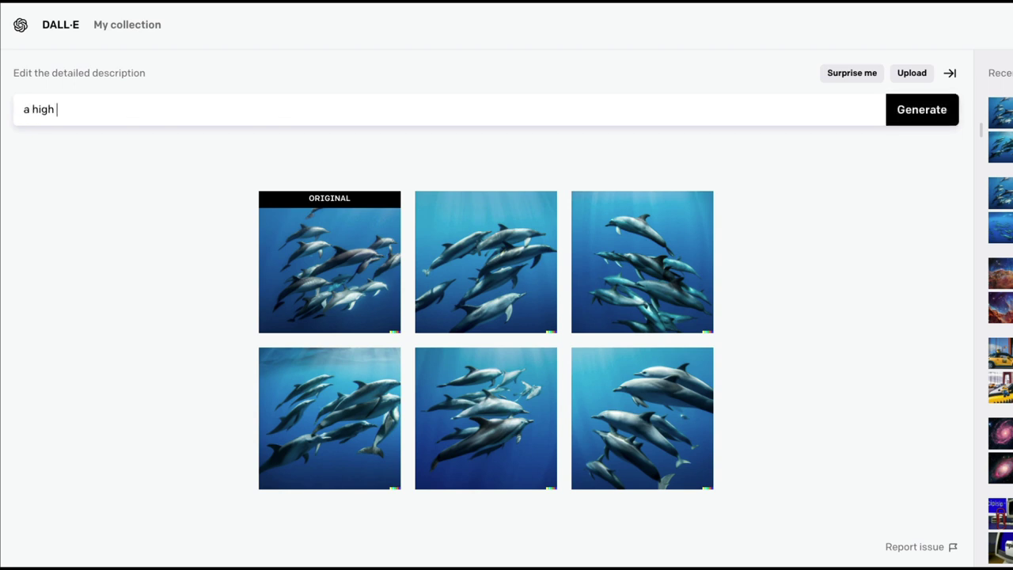
{"action": "key", "text": "ctrl+a"}
{"action": "type", "text": "a cartoon picture of ms marvel"}
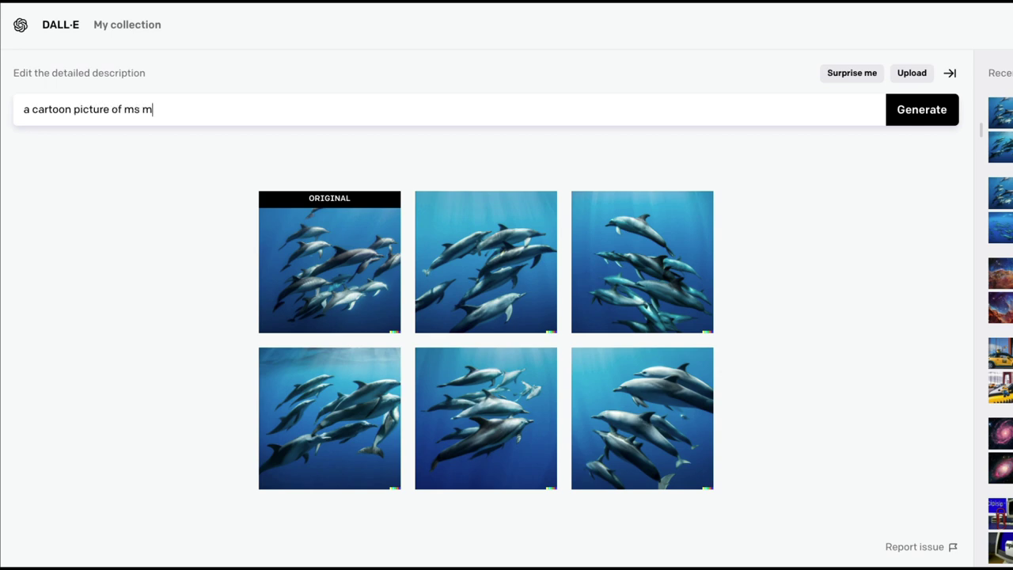
{"action": "key", "text": "Return"}
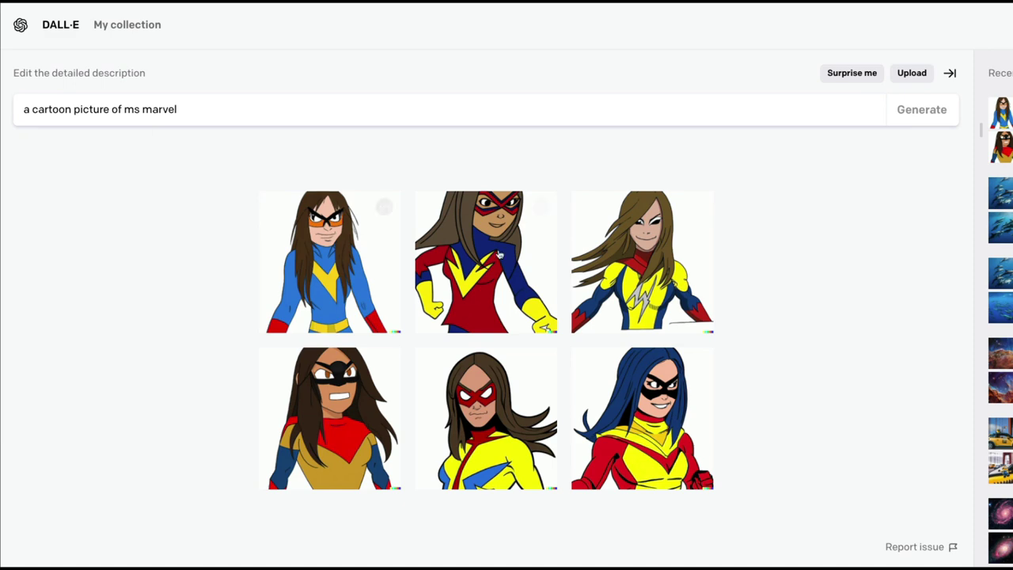
Open the second Ms Marvel cartoon, in the red and blue suit with yellow gloves, and generate variations of it.
{"action": "mouse_move", "coordinate": [528, 288]}
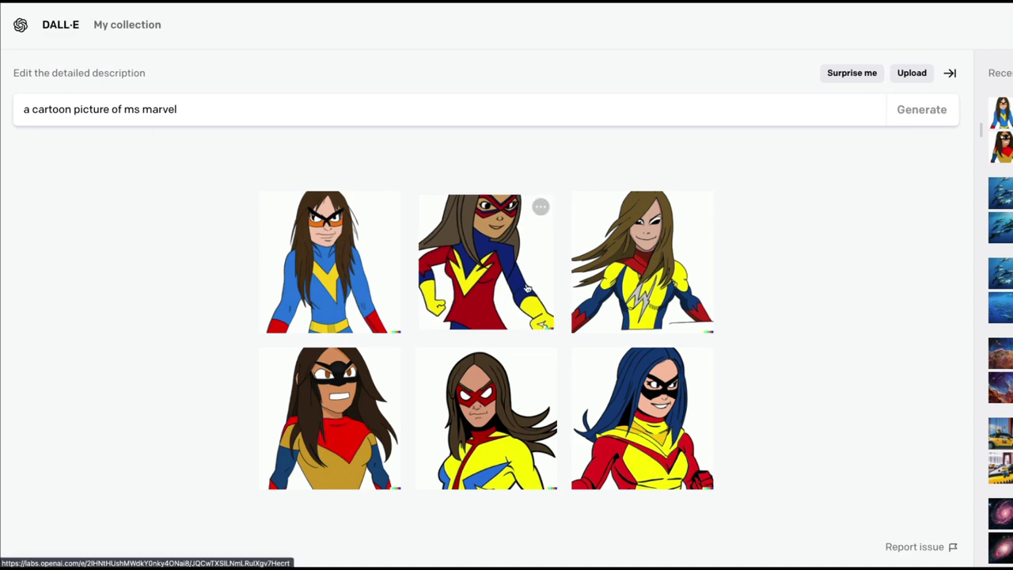
{"action": "left_click", "coordinate": [480, 297]}
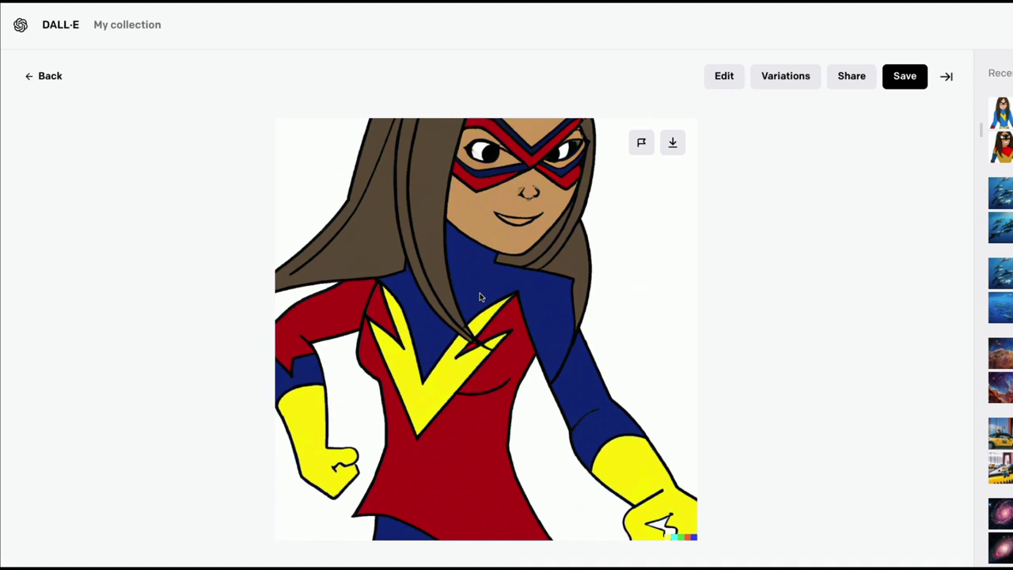
{"action": "left_click", "coordinate": [800, 86]}
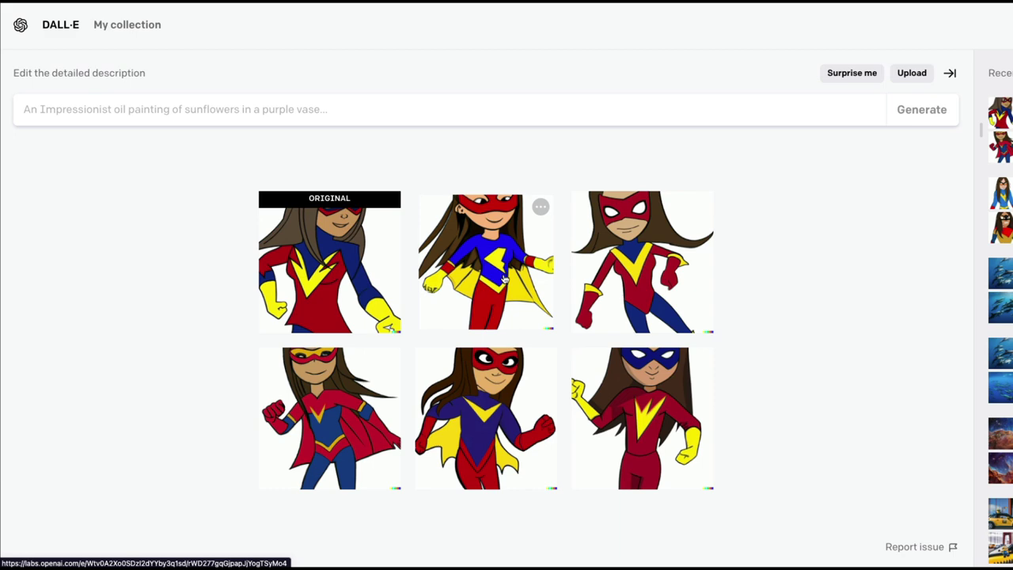
Examine the original Ms Marvel cartoon and its variations at full size and return to the variations overview.
{"action": "left_click", "coordinate": [312, 295]}
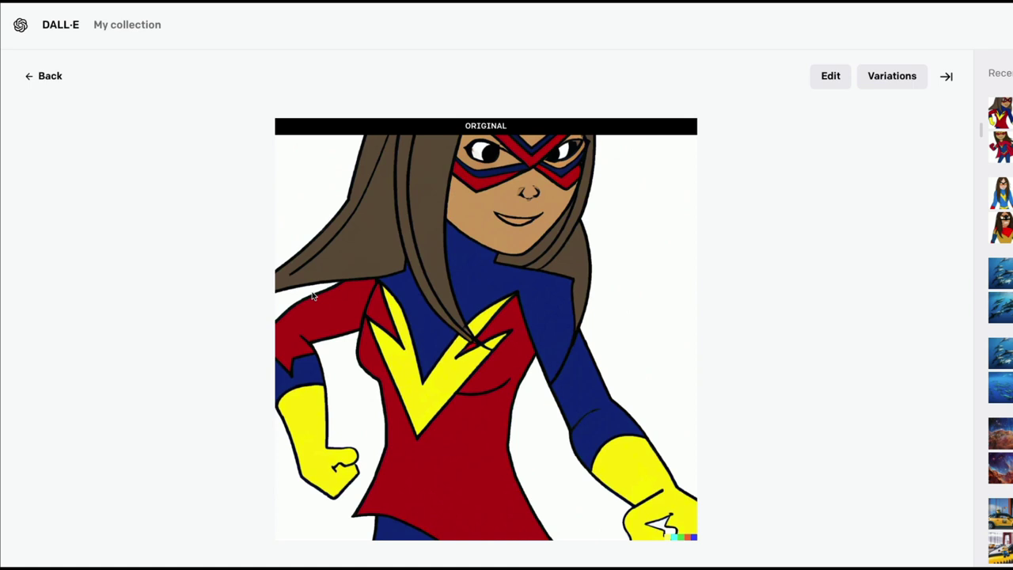
{"action": "key", "text": "Right"}
{"action": "key", "text": "Right"}
{"action": "key", "text": "Right"}
{"action": "key", "text": "Right"}
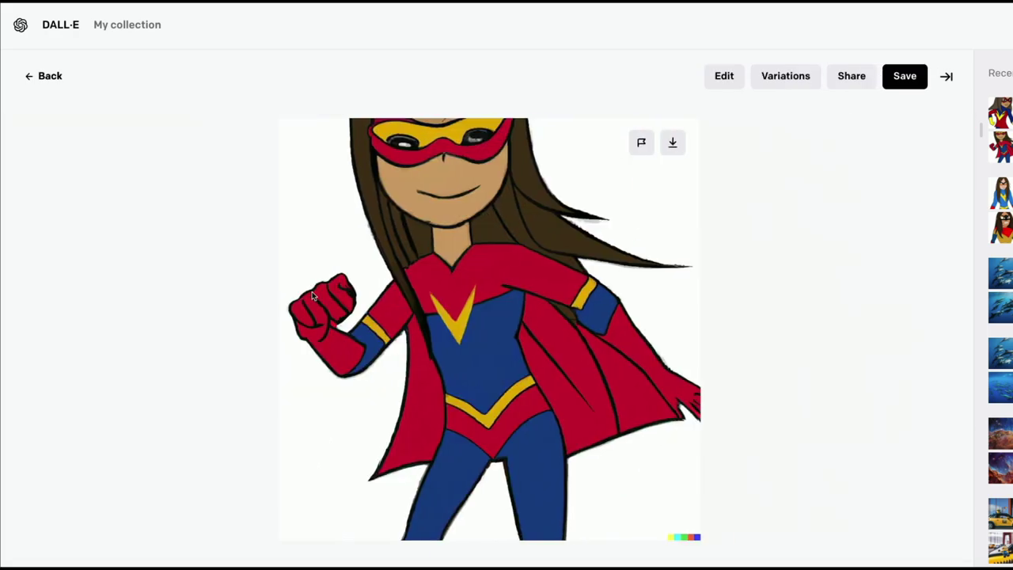
{"action": "key", "text": "Right"}
{"action": "key", "text": "Right"}
{"action": "key", "text": "Right"}
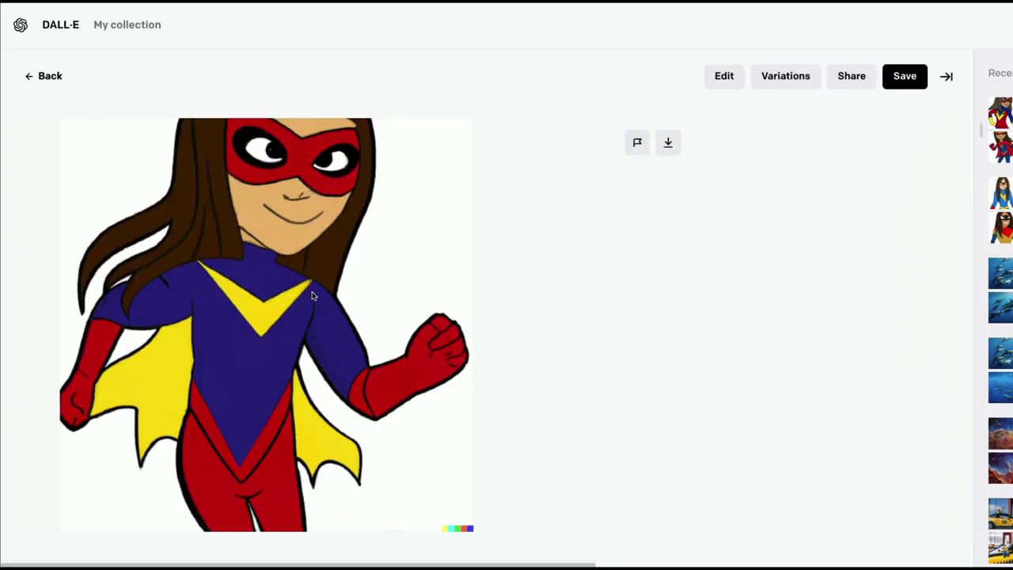
{"action": "key", "text": "Right"}
{"action": "key", "text": "Right"}
{"action": "key", "text": "Right"}
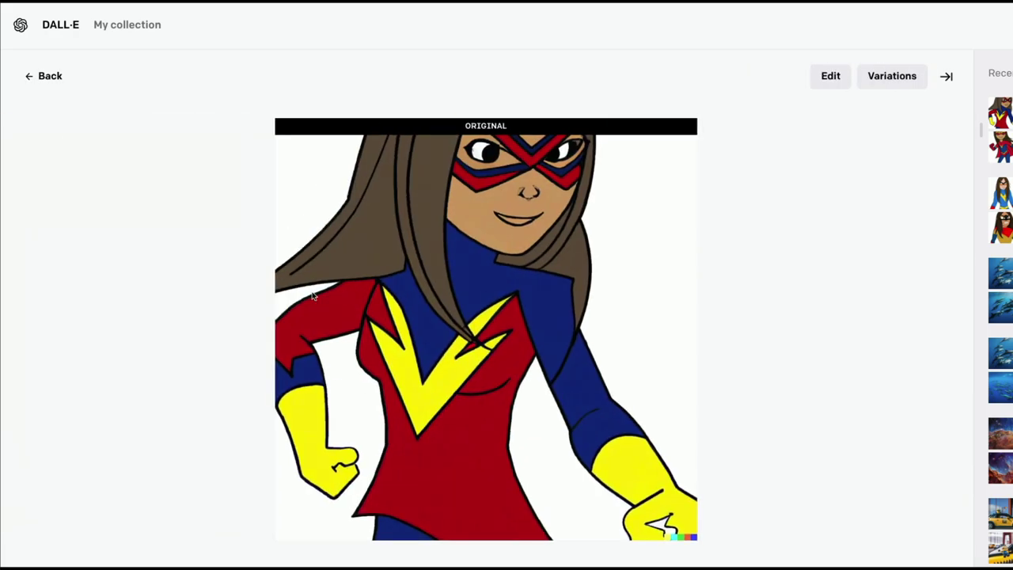
{"action": "key", "text": "Right"}
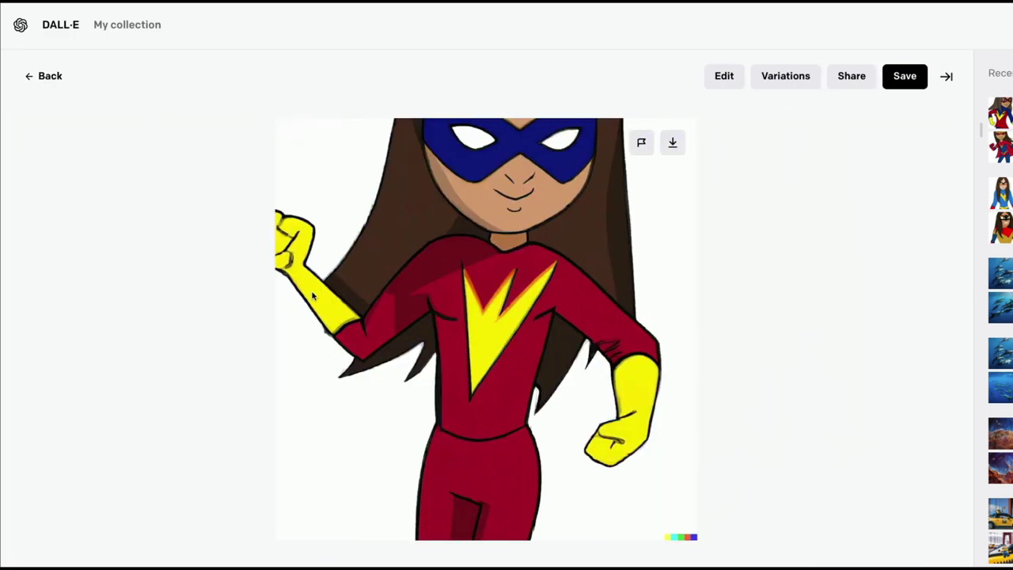
{"action": "key", "text": "Escape"}
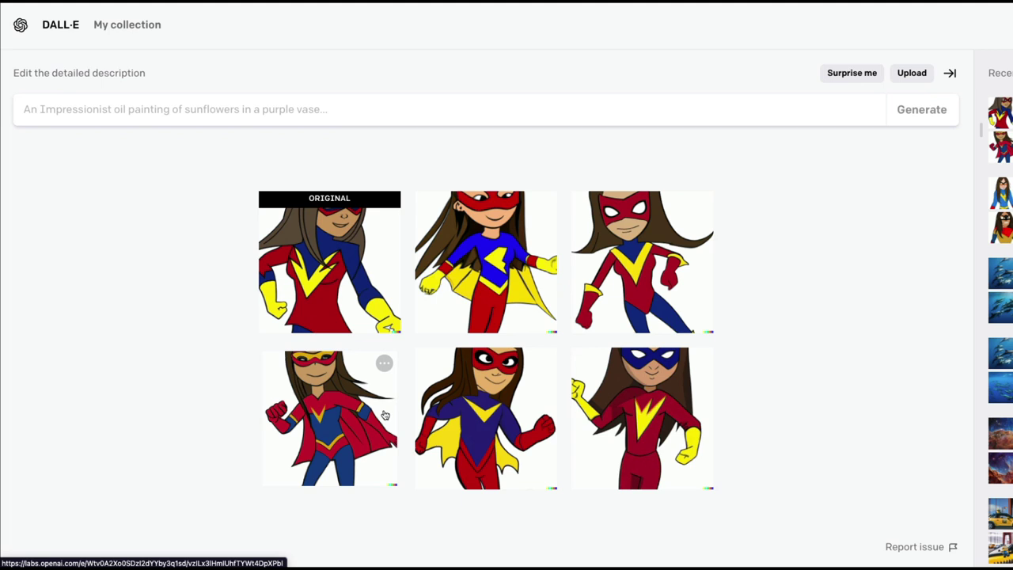
From the start page, upload the STScI nebula PNG from the Downloads folder with the proposed square crop and open it for editing.
{"action": "left_click", "coordinate": [70, 27]}
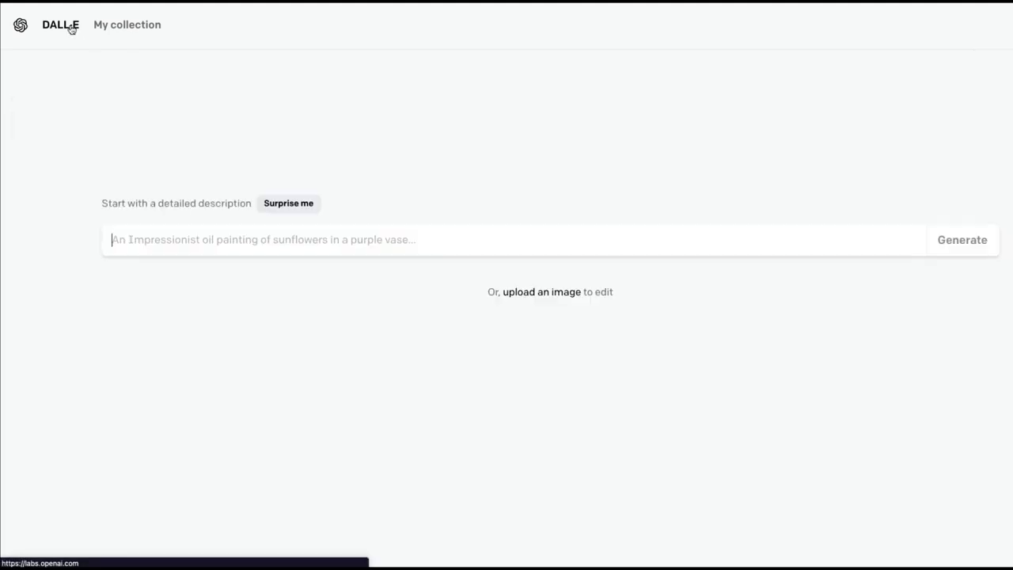
{"action": "left_click", "coordinate": [539, 296]}
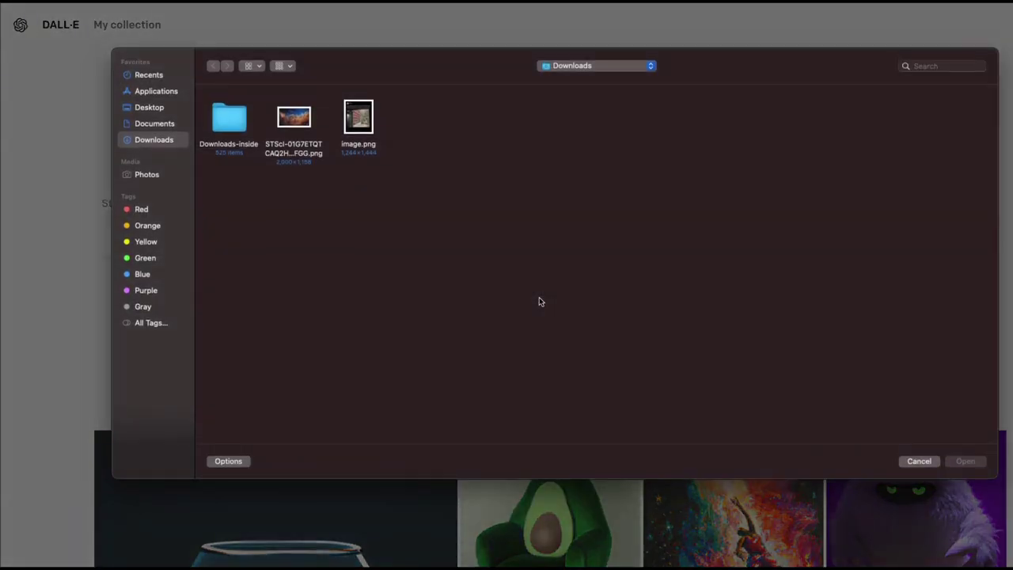
{"action": "double_click", "coordinate": [298, 145]}
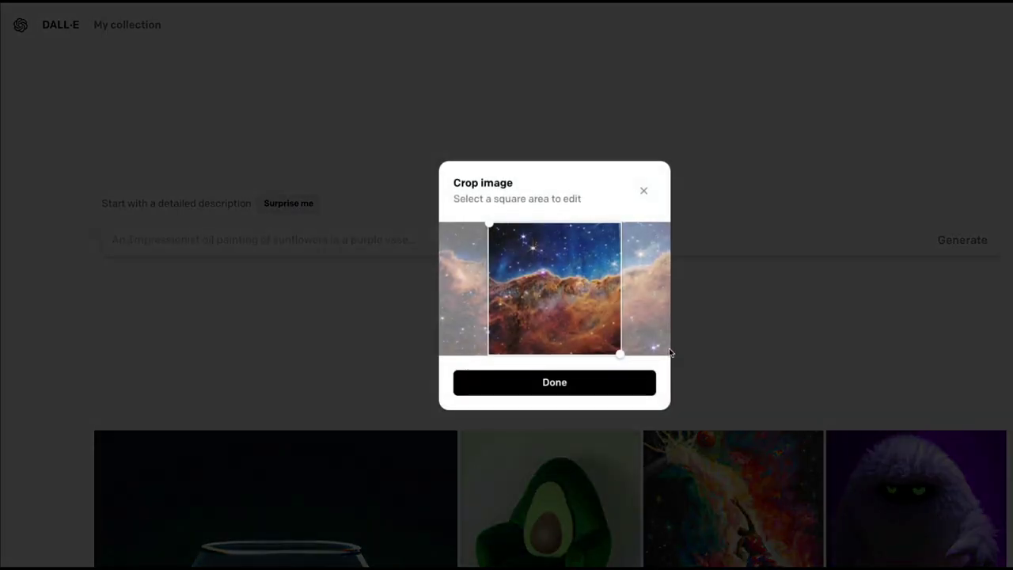
{"action": "left_click", "coordinate": [580, 388]}
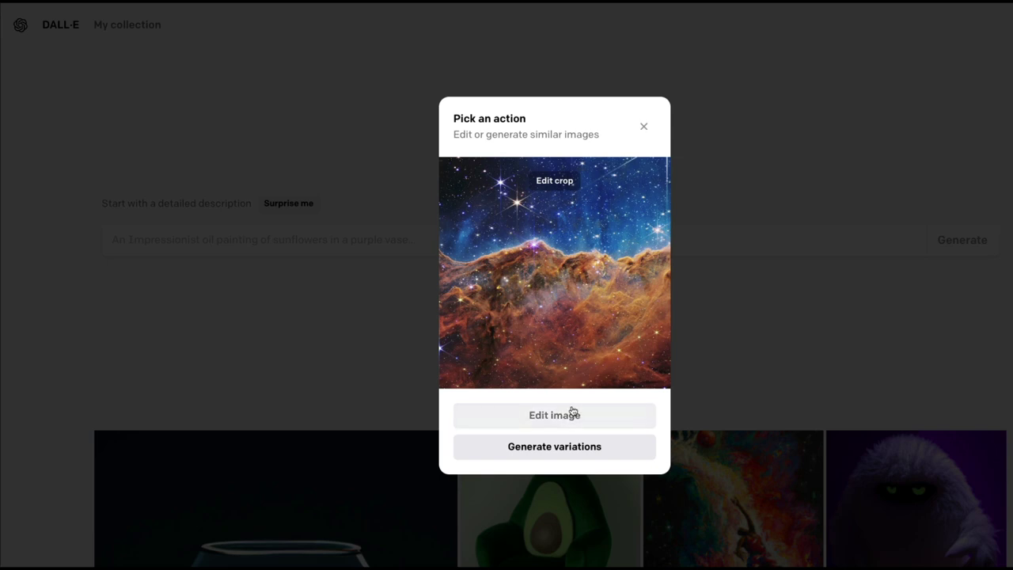
{"action": "left_click", "coordinate": [571, 418]}
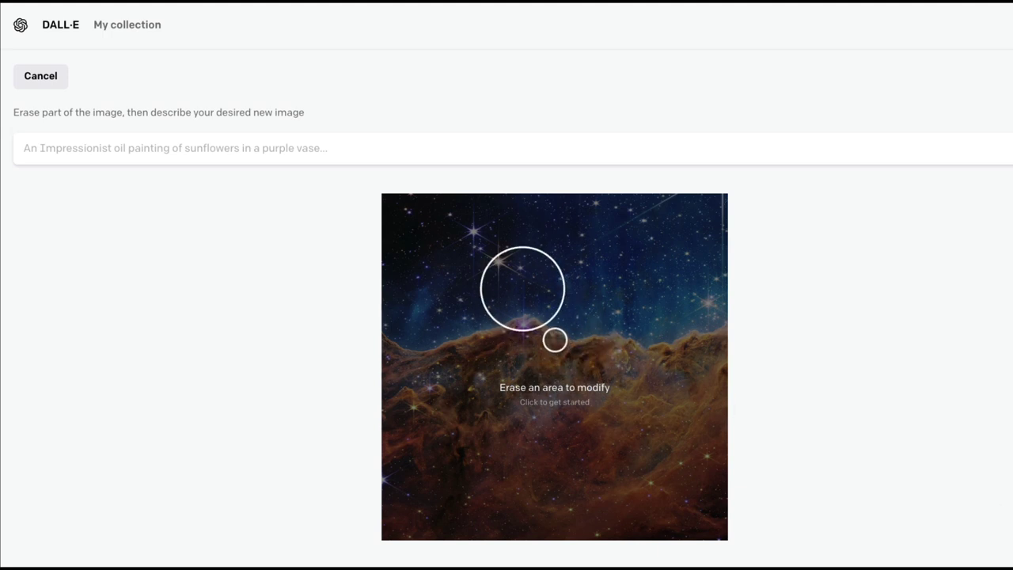
Erase one circular area in the dark sky around the bright stars and generate images from "a beautiful blue color planet".
{"action": "left_click", "coordinate": [459, 259]}
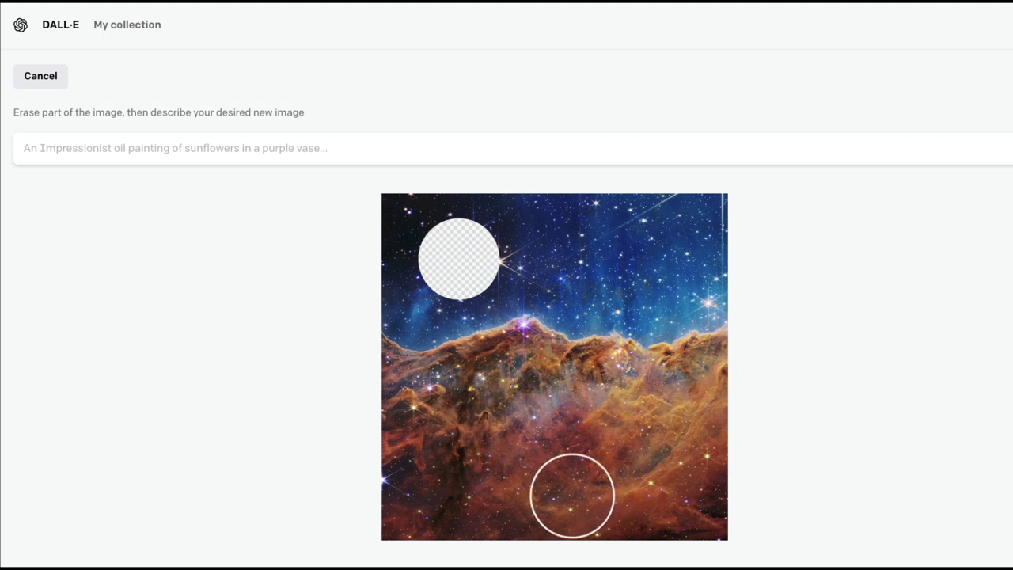
{"action": "left_click", "coordinate": [81, 151]}
{"action": "type", "text": "a be"}
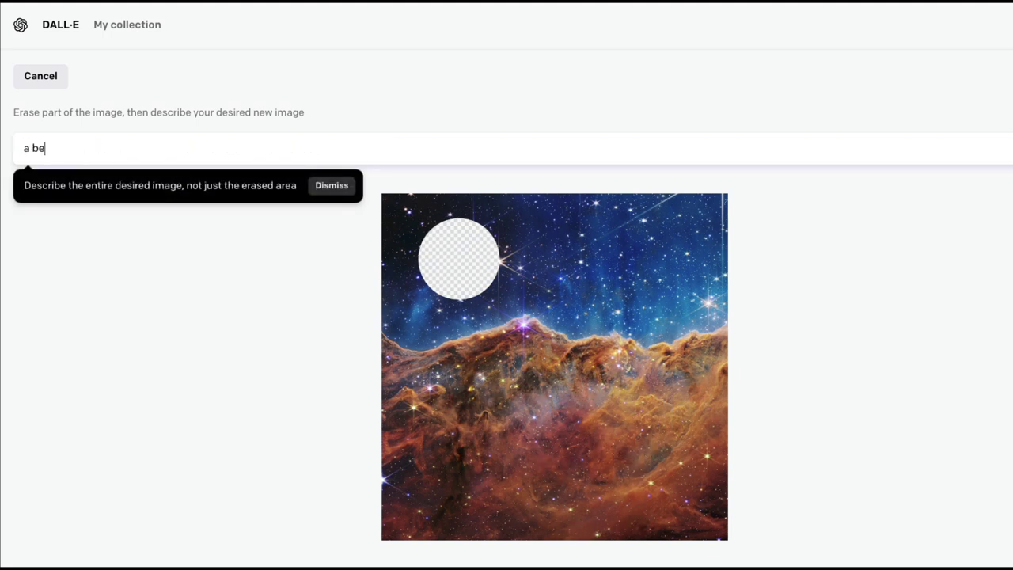
{"action": "type", "text": "autiful blue color plane"}
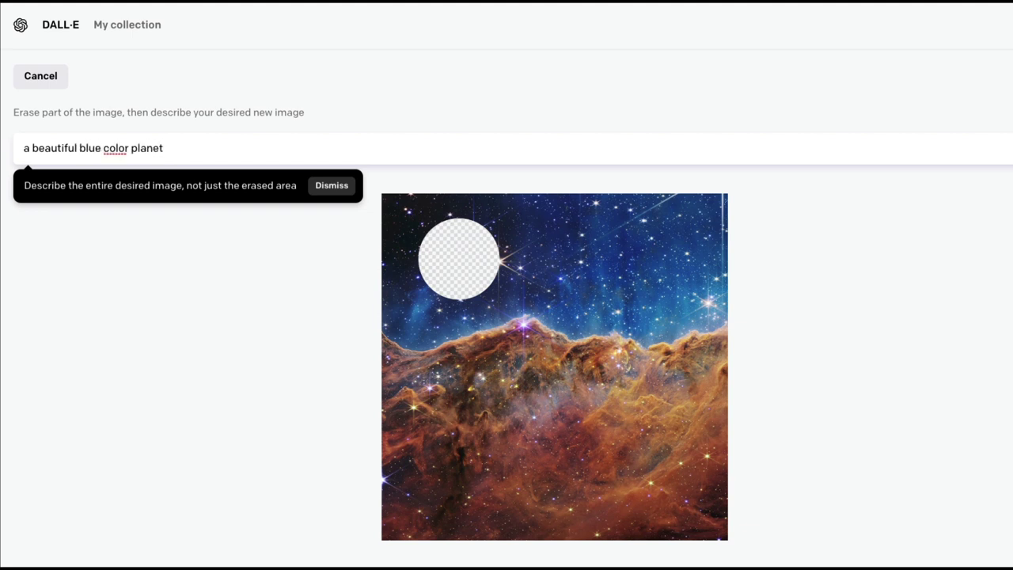
{"action": "type", "text": "t"}
{"action": "key", "text": "Return"}
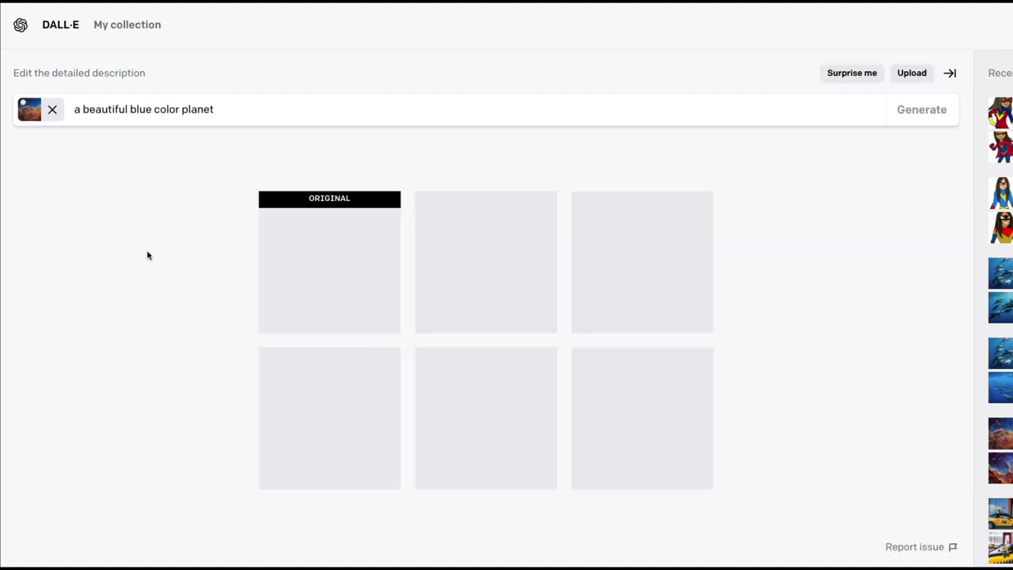
Examine the original nebula image and its blue planet edits at full size and return to the results overview.
{"action": "left_click", "coordinate": [353, 289]}
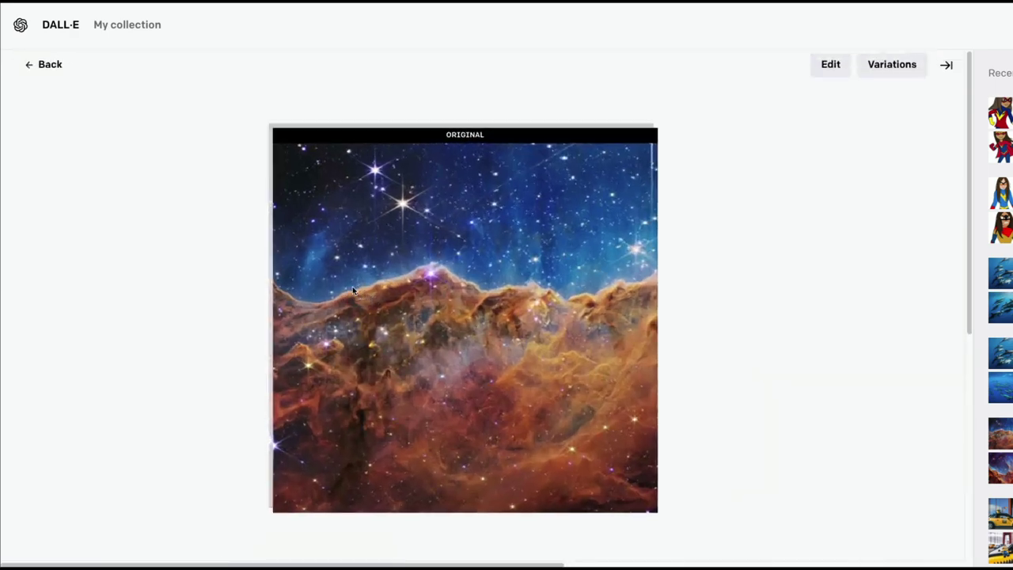
{"action": "key", "text": "Right"}
{"action": "key", "text": "Right"}
{"action": "key", "text": "Right"}
{"action": "key", "text": "Right"}
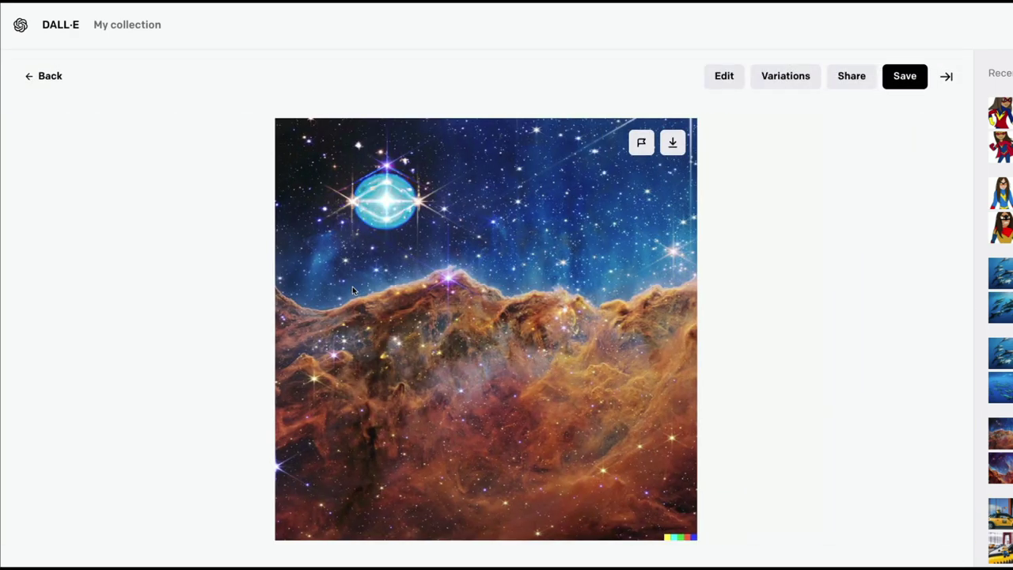
{"action": "key", "text": "Right"}
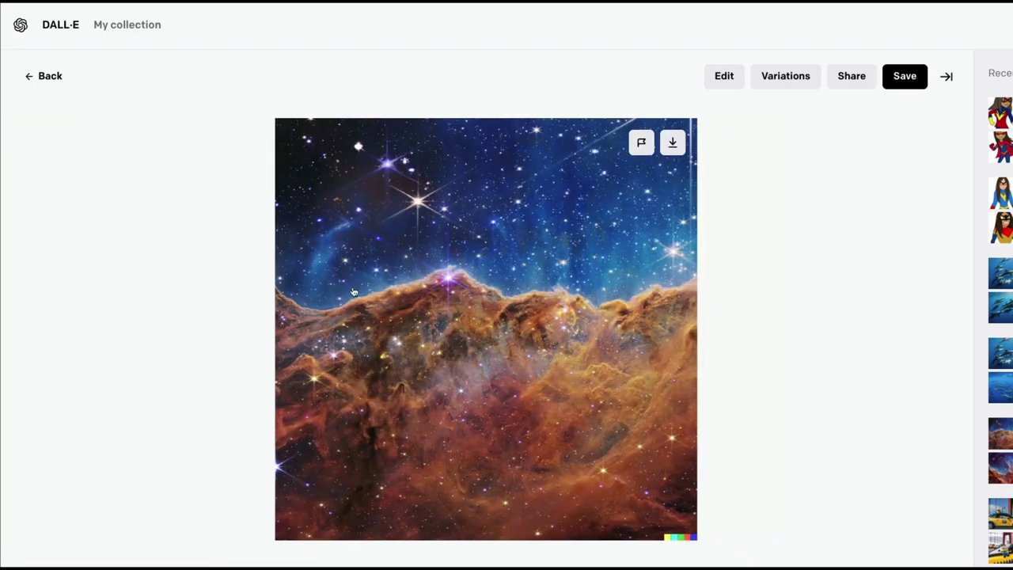
{"action": "key", "text": "Escape"}
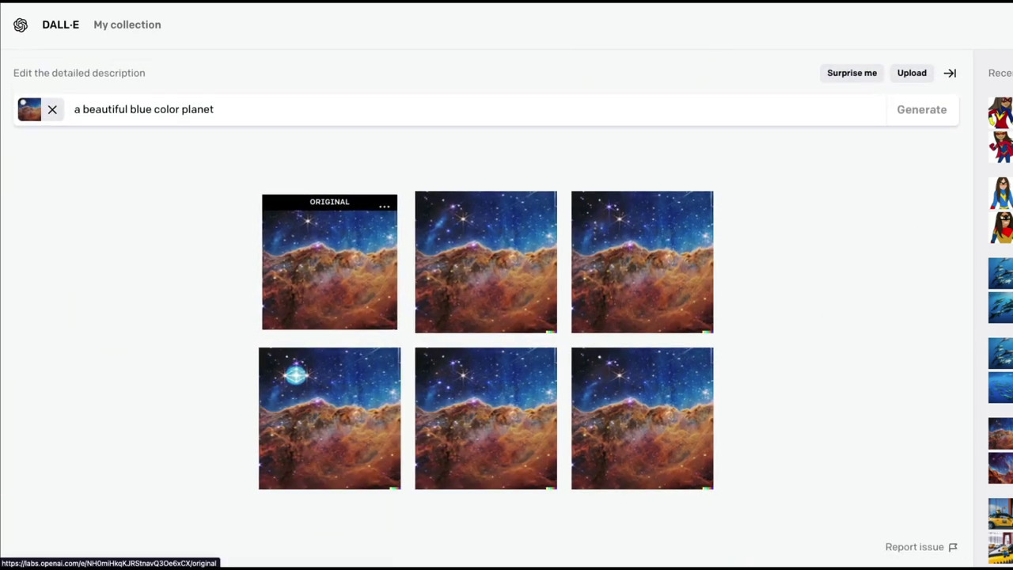
Upload the STScI nebula PNG from the Downloads folder again with the proposed square crop and open it for editing.
{"action": "triple_click", "coordinate": [109, 113]}
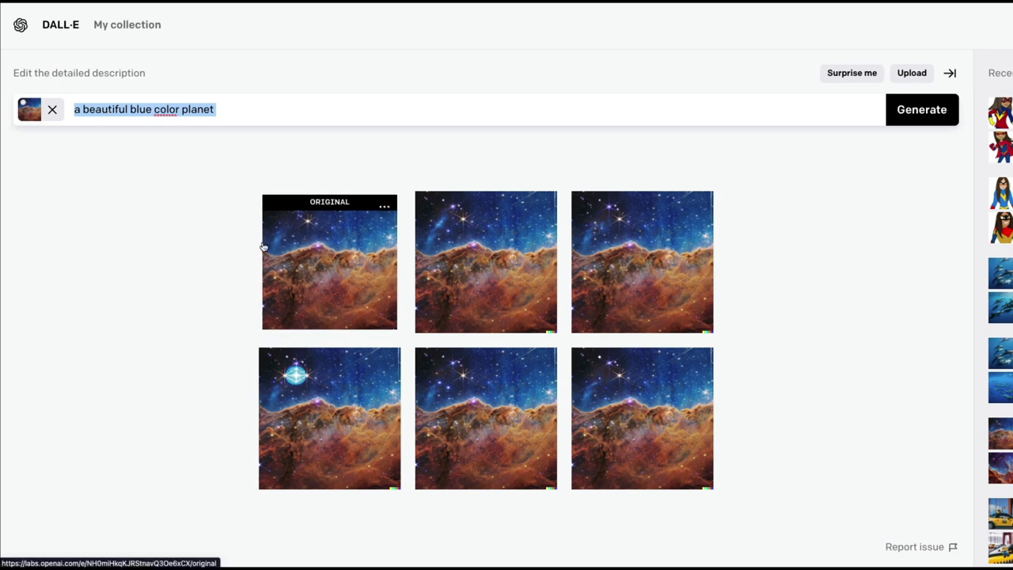
{"action": "left_click", "coordinate": [918, 73]}
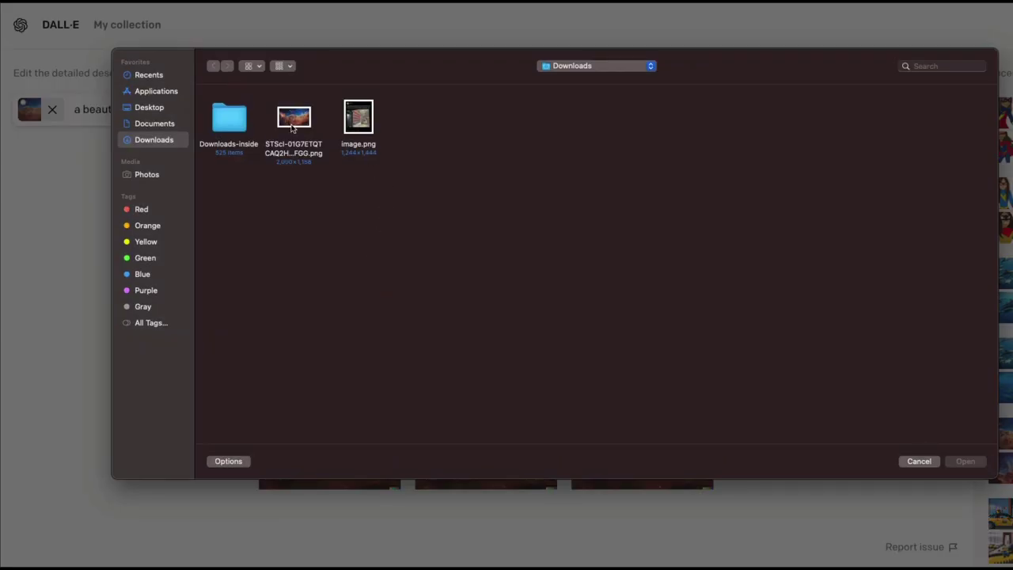
{"action": "double_click", "coordinate": [295, 123]}
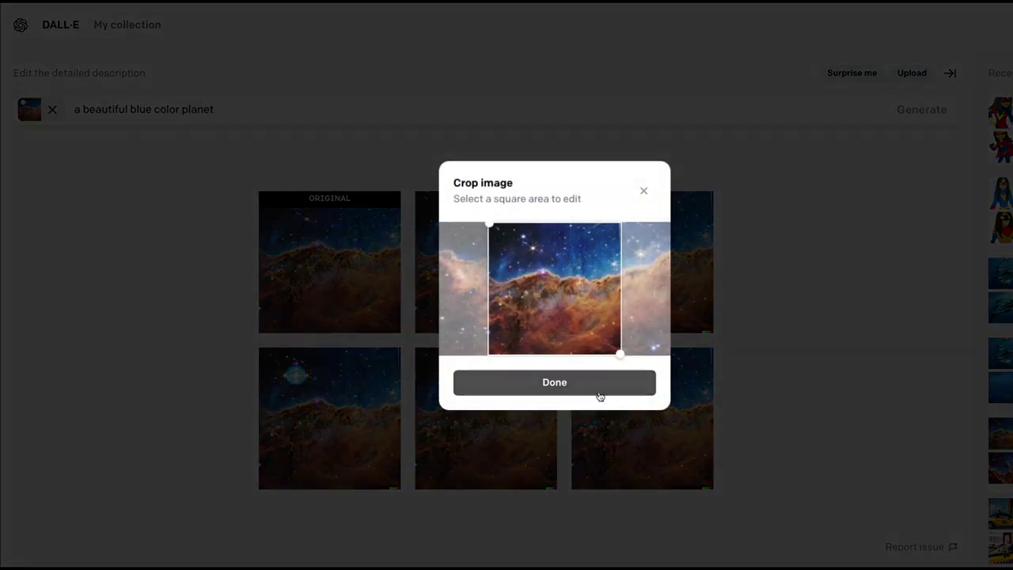
{"action": "left_click", "coordinate": [599, 386]}
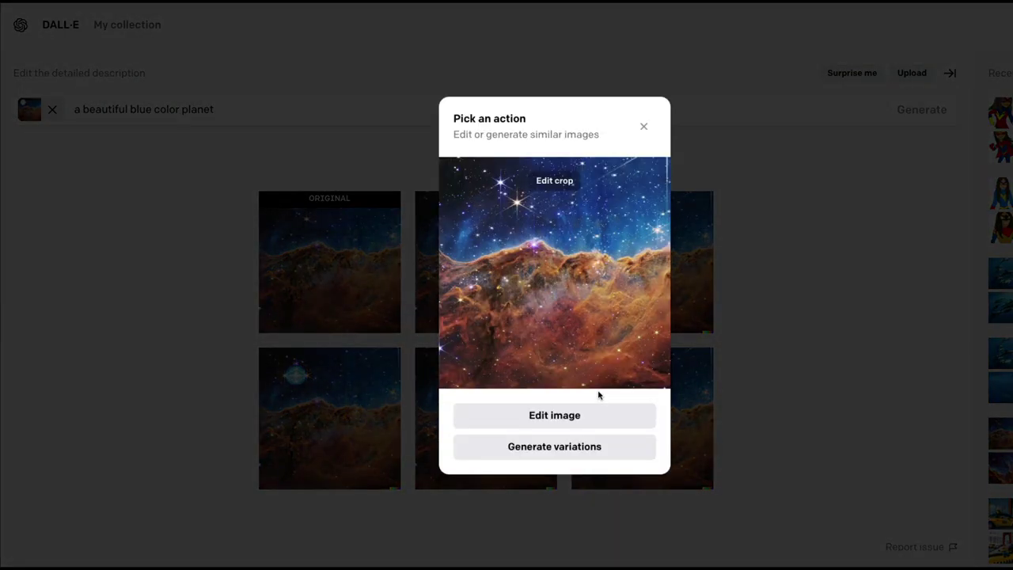
{"action": "left_click", "coordinate": [576, 425]}
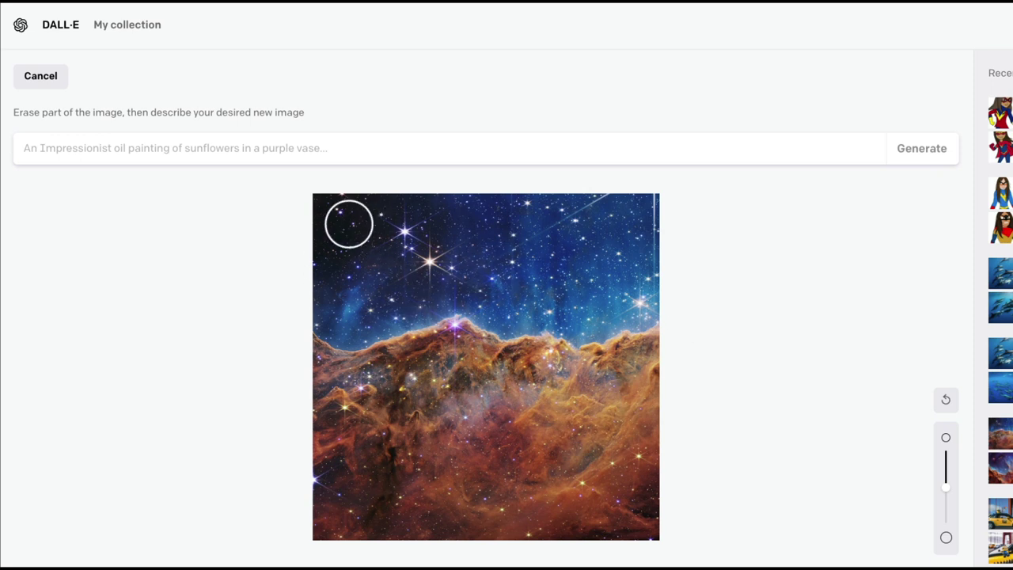
Erase the full-width upper band of sky and describe the image as "a planet like saturn with rings and some moons".
{"action": "left_click", "coordinate": [322, 212]}
{"action": "mouse_move", "coordinate": [322, 212]}
{"action": "left_mouse_down"}
{"action": "mouse_move", "coordinate": [667, 212]}
{"action": "mouse_move", "coordinate": [301, 241]}
{"action": "mouse_move", "coordinate": [683, 241]}
{"action": "mouse_move", "coordinate": [298, 266]}
{"action": "mouse_move", "coordinate": [681, 267]}
{"action": "left_mouse_up"}
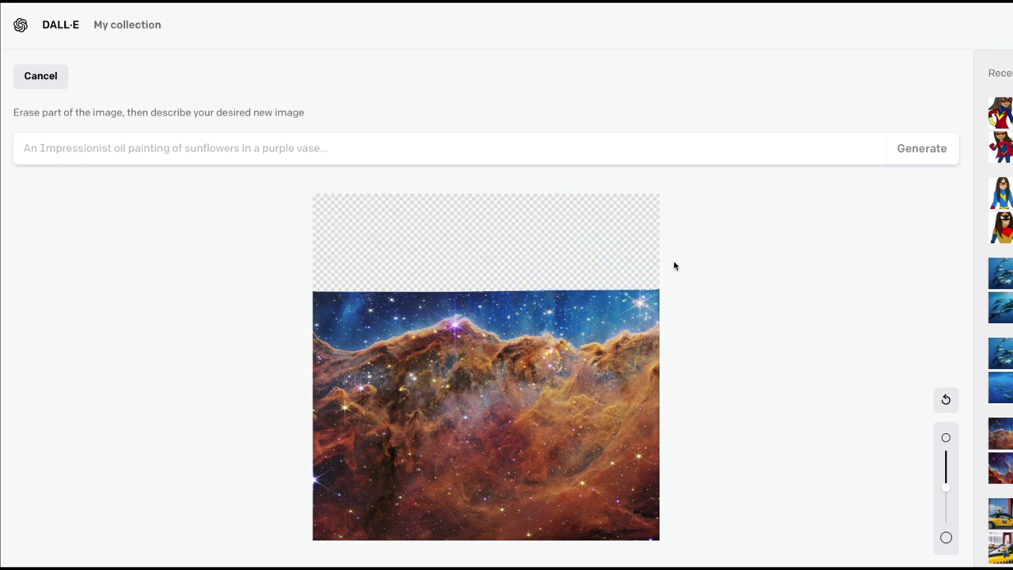
{"action": "left_click", "coordinate": [169, 154]}
{"action": "type", "text": "a pla"}
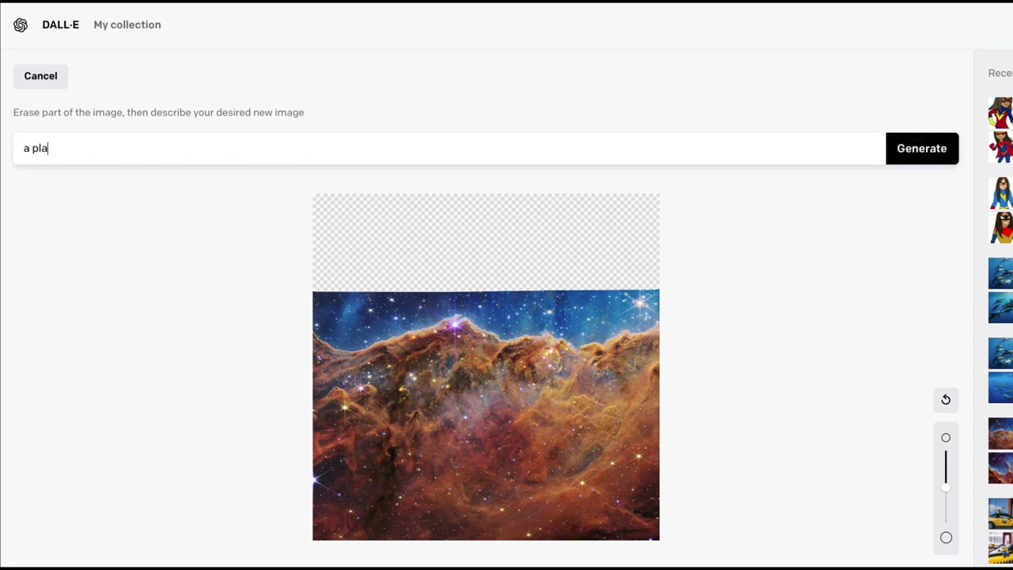
{"action": "type", "text": "net lice"}
{"action": "key", "text": "BackSpace"}
{"action": "key", "text": "BackSpace"}
{"action": "type", "text": "ke sta"}
{"action": "key", "text": "BackSpace"}
{"action": "key", "text": "BackSpace"}
{"action": "type", "text": "aturn with rings "}
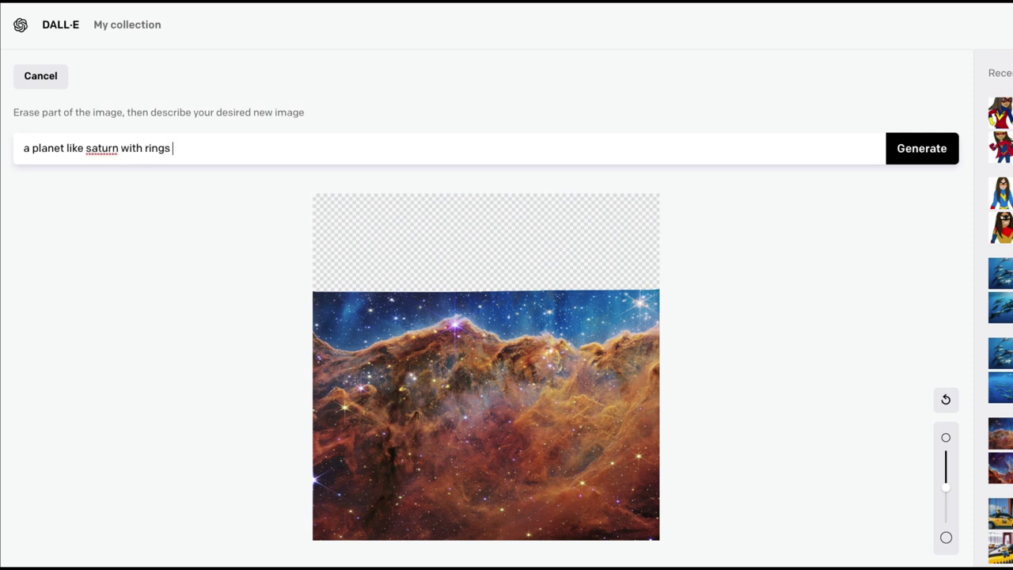
{"action": "type", "text": "and some moon"}
Reword the description to "fill in with a planet like saturn with rings and some moons" and generate the images.
{"action": "key", "text": "Right"}
{"action": "key", "text": "Right"}
{"action": "type", "text": "photo"}
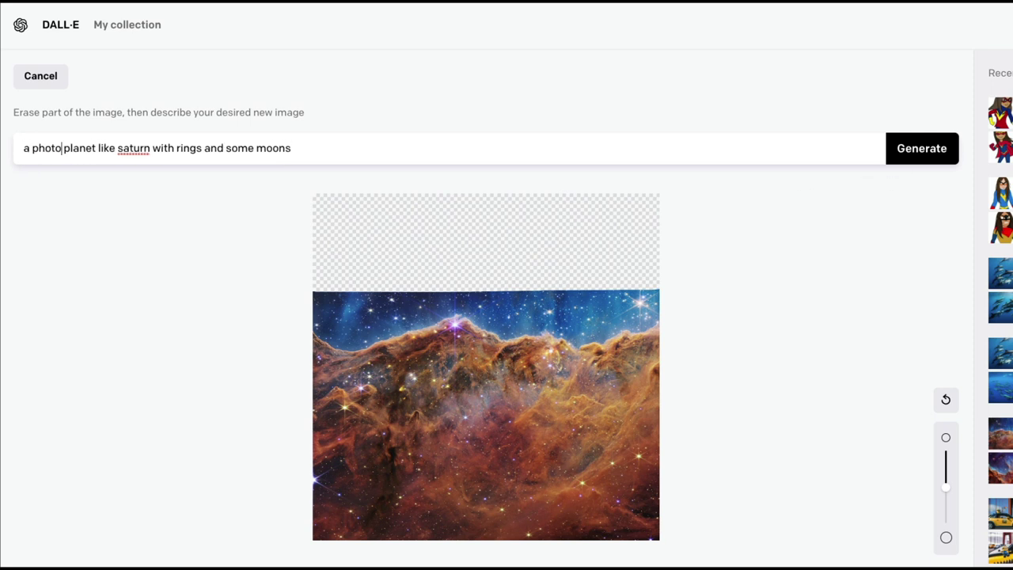
{"action": "key", "text": "shift+Home"}
{"action": "type", "text": "fill in with "}
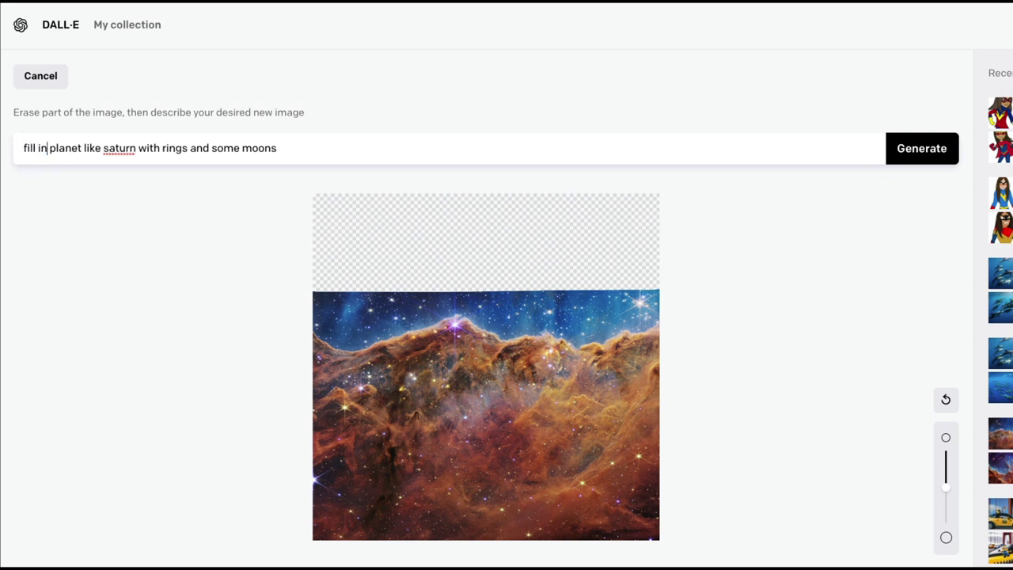
{"action": "type", "text": "a"}
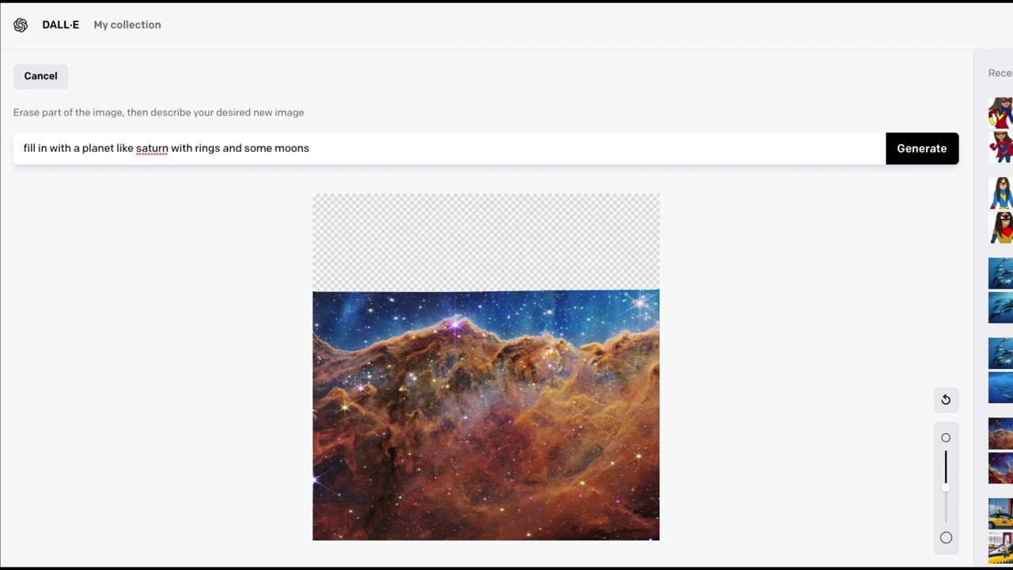
{"action": "key", "text": "Return"}
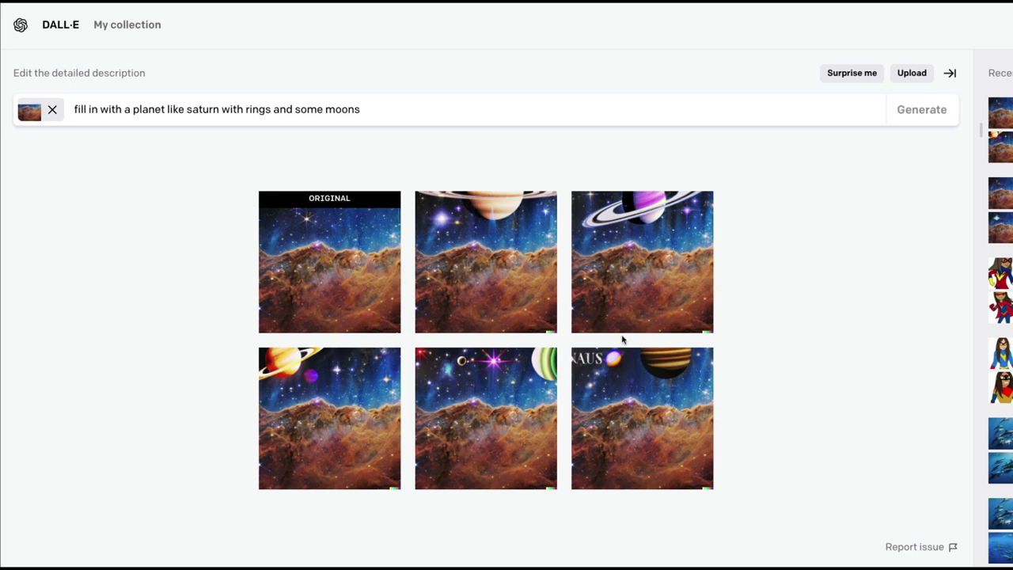
Examine the generated ringed planet edits of the nebula at full size and return to the results overview.
{"action": "left_click", "coordinate": [314, 272]}
{"action": "key", "text": "Right"}
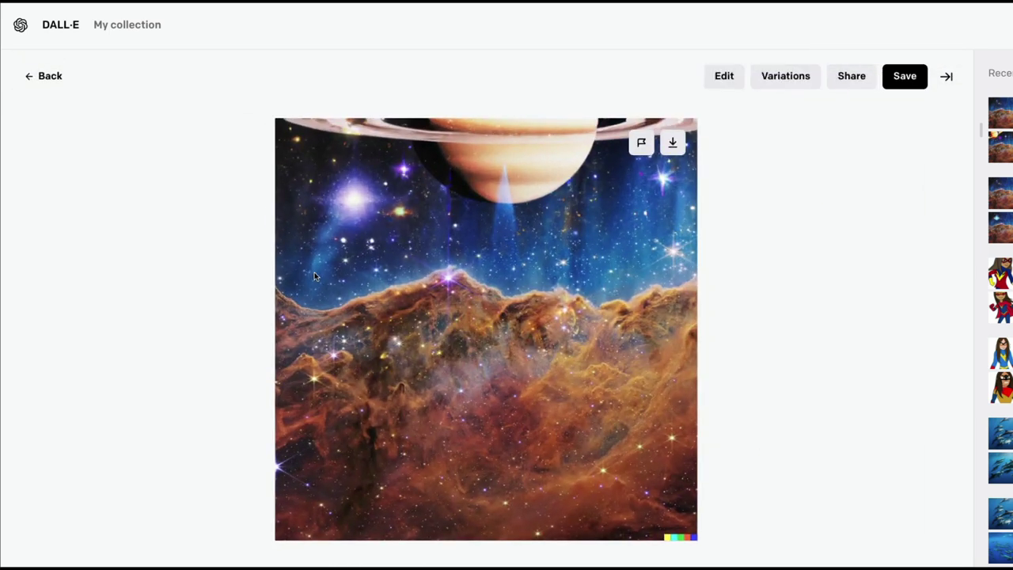
{"action": "key", "text": "Right"}
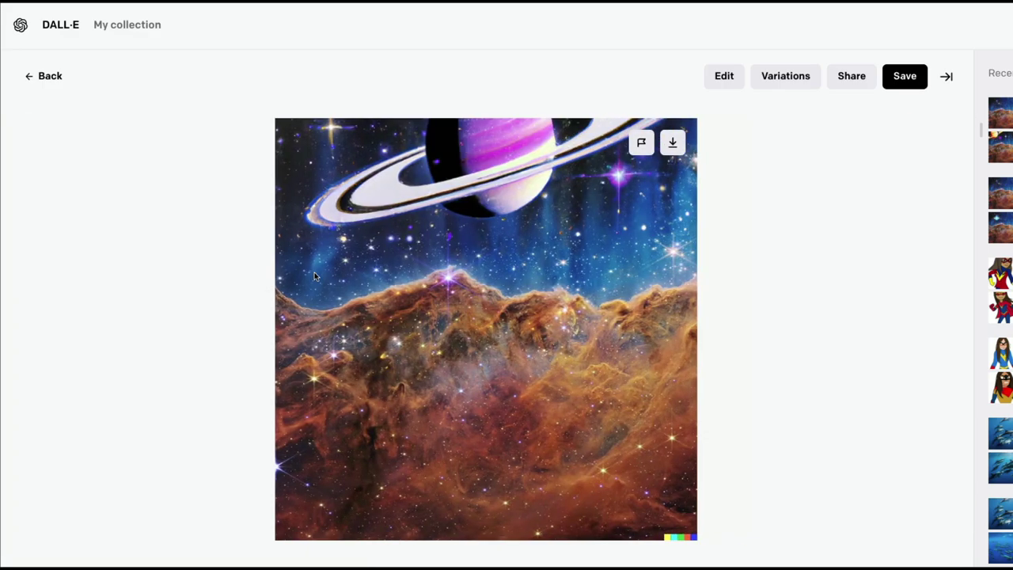
{"action": "key", "text": "Right"}
{"action": "key", "text": "Right"}
{"action": "key", "text": "Left"}
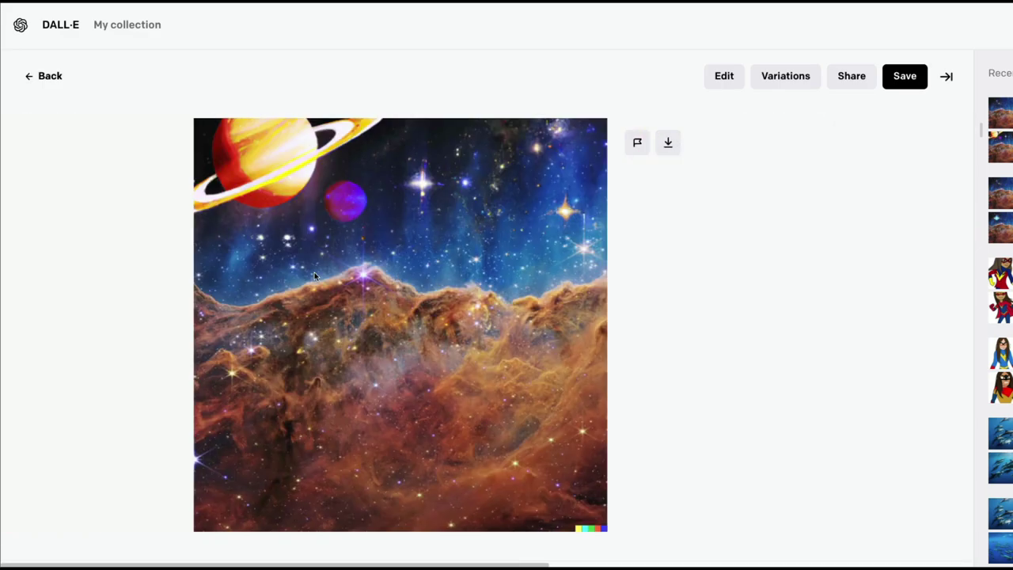
{"action": "key", "text": "Right"}
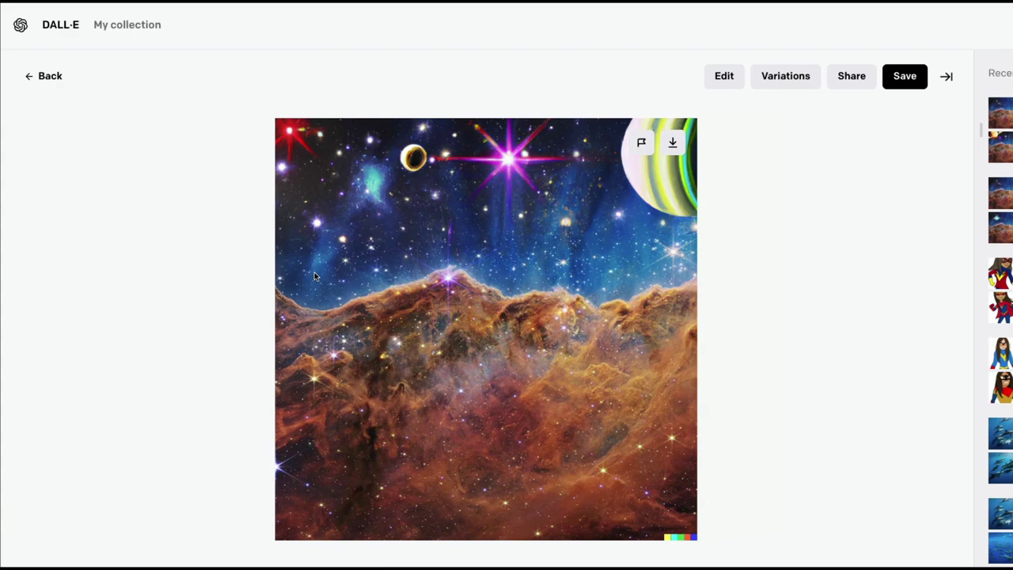
{"action": "key", "text": "Right"}
{"action": "key", "text": "Left"}
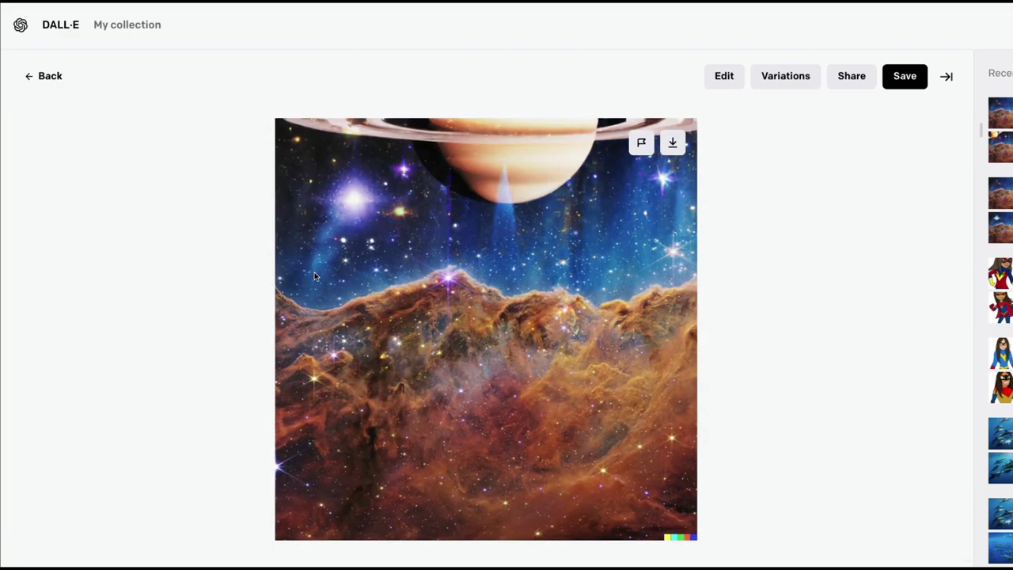
{"action": "key", "text": "Escape"}
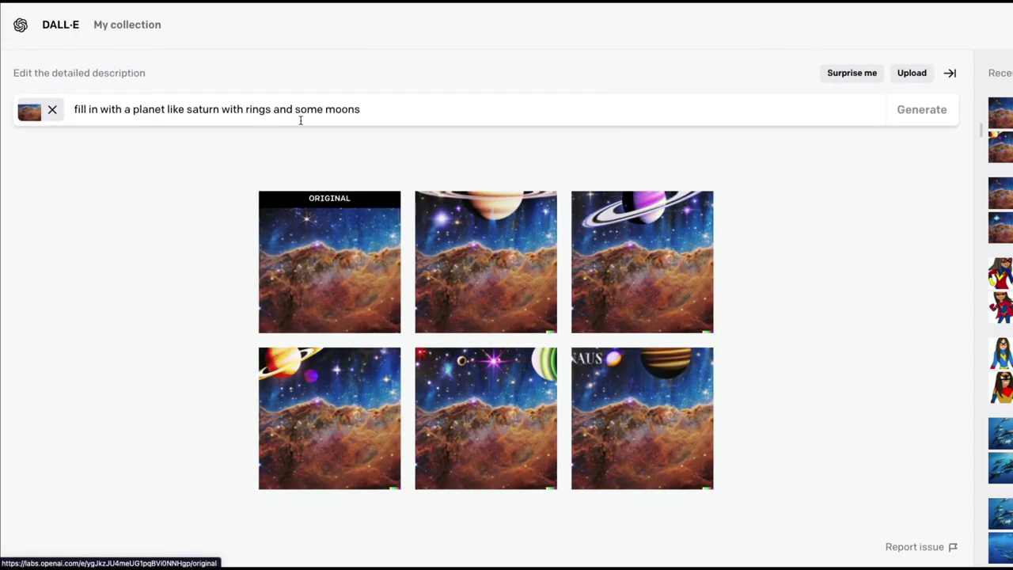
Upload the STScI nebula PNG once more with the proposed square crop and open it for editing.
{"action": "left_click", "coordinate": [906, 75]}
{"action": "double_click", "coordinate": [321, 159]}
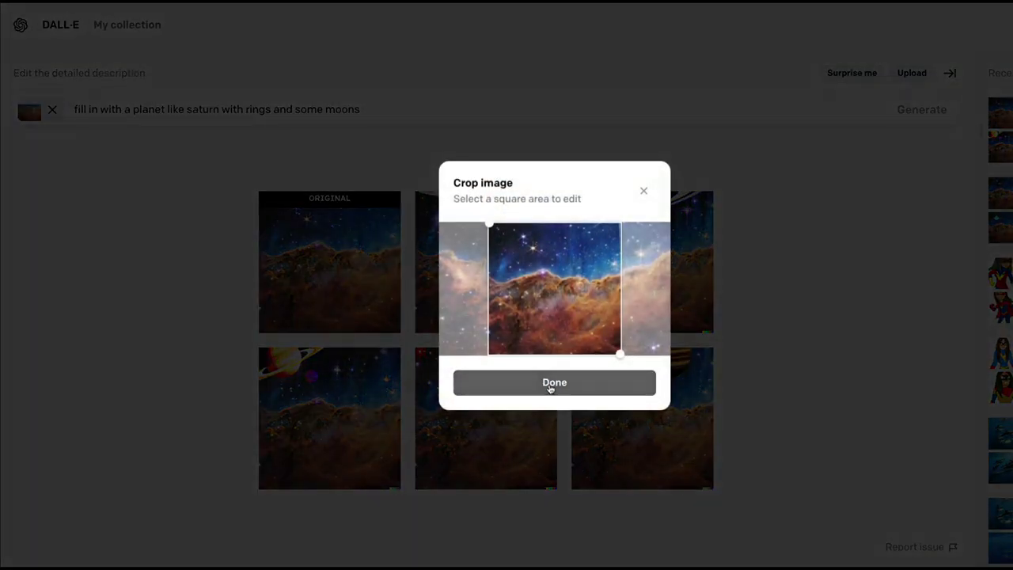
{"action": "left_click", "coordinate": [551, 386]}
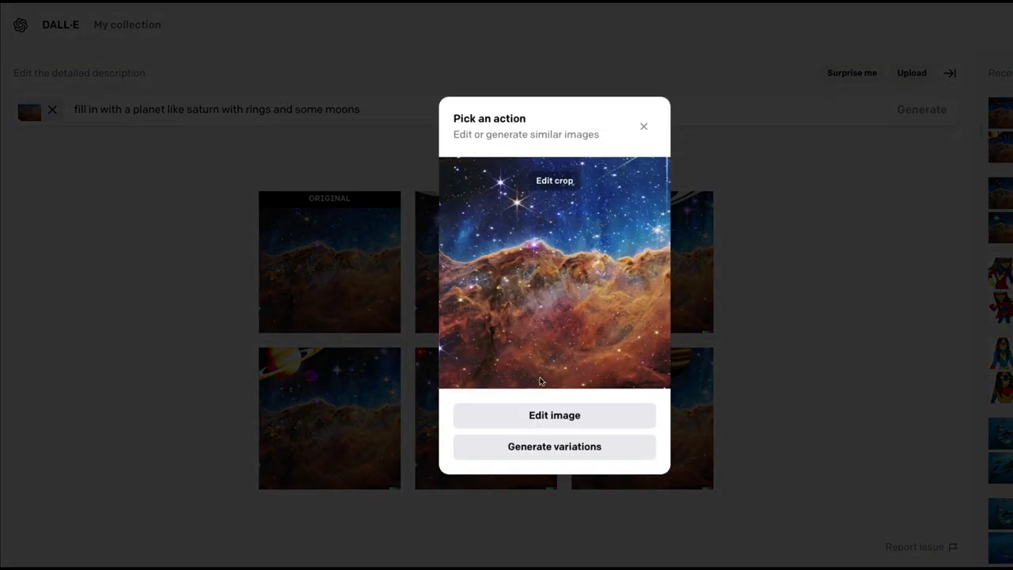
{"action": "left_click", "coordinate": [597, 425]}
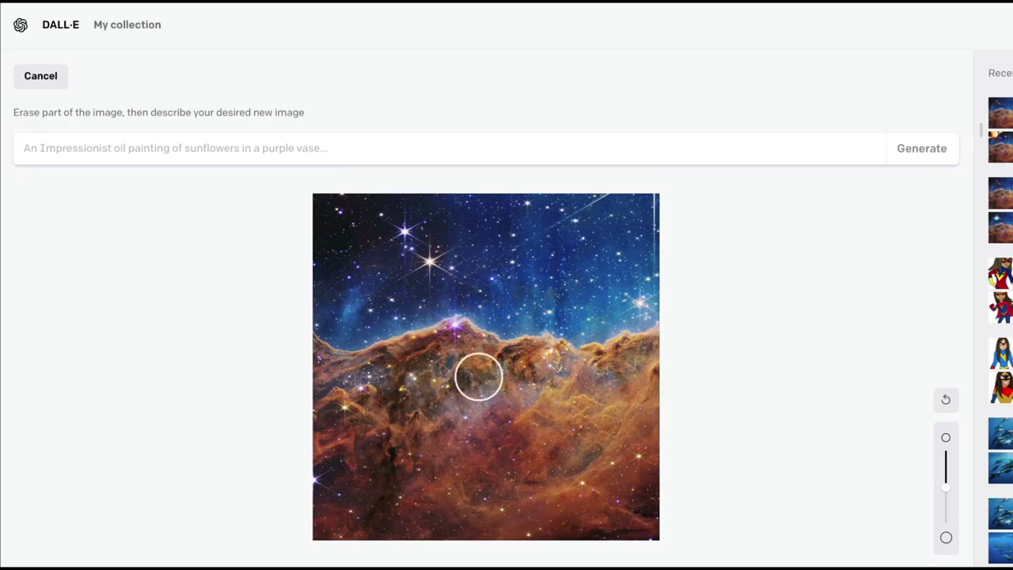
Erase a tall central block of the nebula and generate images from "fill in with a sad programmer waiting for the code to run in front of a laptop".
{"action": "mouse_move", "coordinate": [473, 357]}
{"action": "left_mouse_down"}
{"action": "mouse_move", "coordinate": [485, 441]}
{"action": "mouse_move", "coordinate": [510, 356]}
{"action": "mouse_move", "coordinate": [518, 499]}
{"action": "mouse_move", "coordinate": [494, 518]}
{"action": "mouse_move", "coordinate": [473, 335]}
{"action": "mouse_move", "coordinate": [452, 389]}
{"action": "mouse_move", "coordinate": [443, 506]}
{"action": "mouse_move", "coordinate": [447, 323]}
{"action": "mouse_move", "coordinate": [551, 407]}
{"action": "mouse_move", "coordinate": [539, 527]}
{"action": "mouse_move", "coordinate": [443, 515]}
{"action": "left_mouse_up"}
{"action": "left_click", "coordinate": [239, 153]}
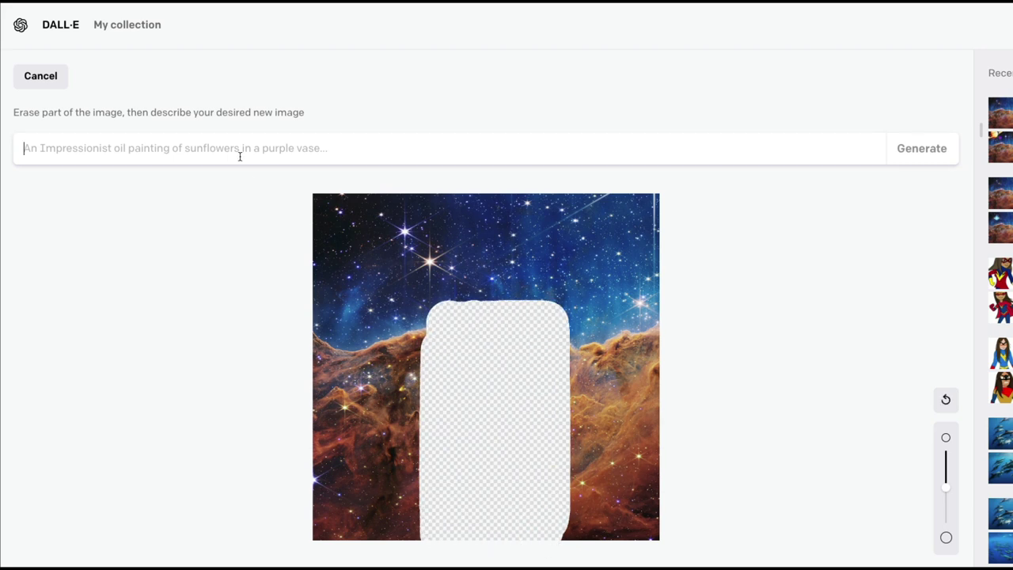
{"action": "type", "text": "a"}
{"action": "key", "text": "BackSpace"}
{"action": "type", "text": "fl"}
{"action": "type", "text": "ll "}
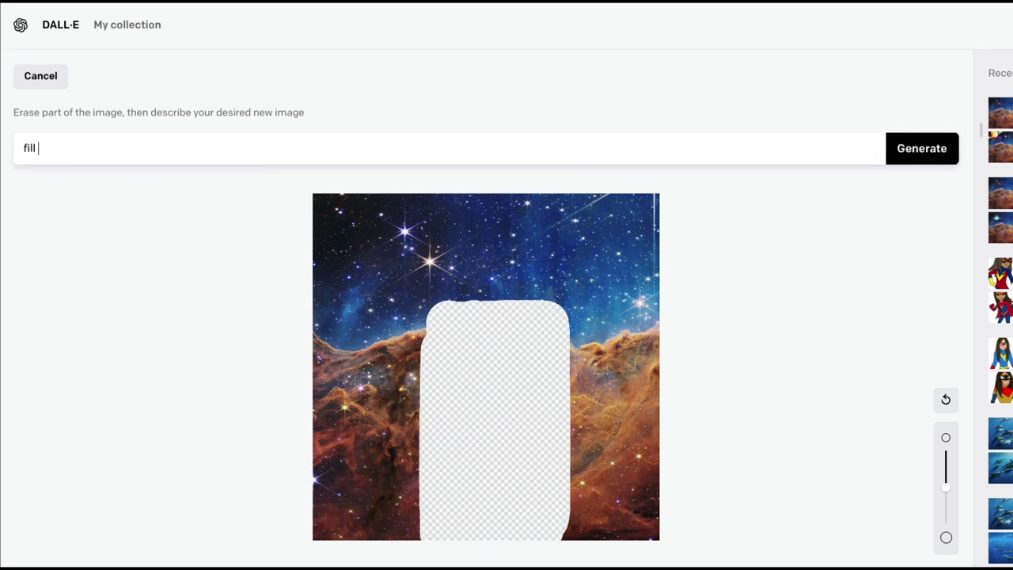
{"action": "type", "text": "in with a sad programmer waitinng fo"}
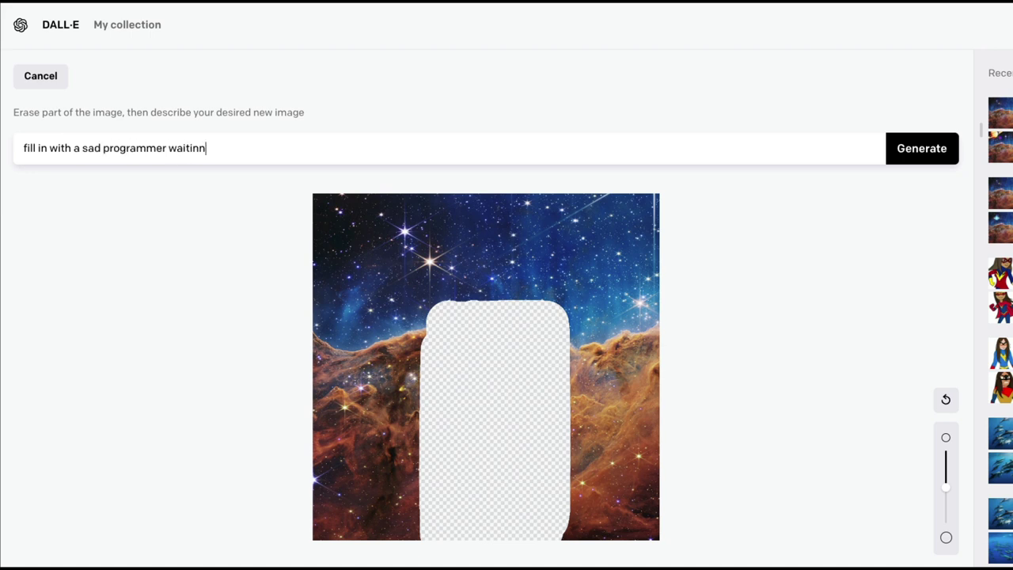
{"action": "key", "text": "BackSpace"}
{"action": "key", "text": "BackSpace"}
{"action": "key", "text": "BackSpace"}
{"action": "key", "text": "BackSpace"}
{"action": "type", "text": "g for the code to run"}
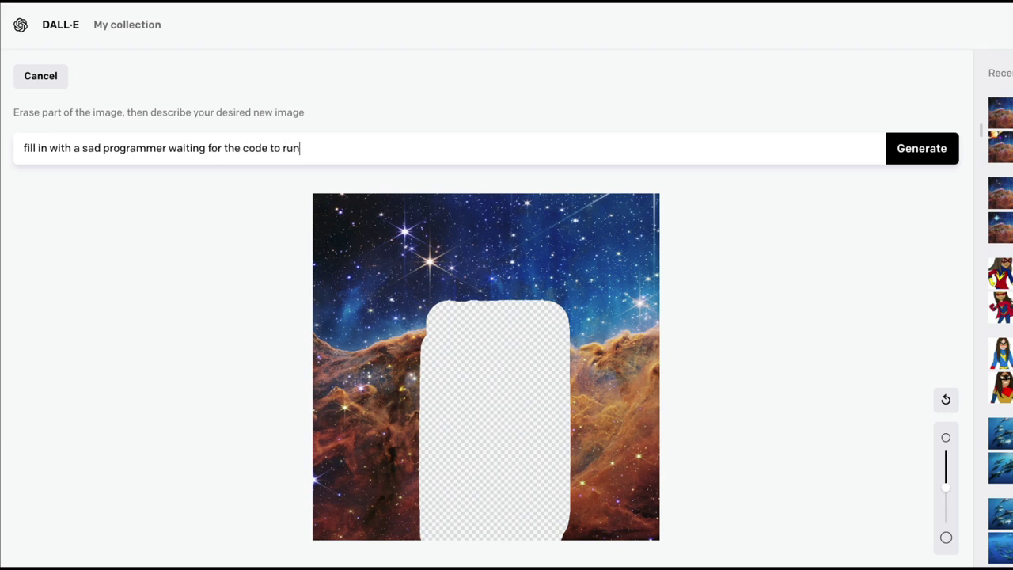
{"action": "type", "text": " in front of a laptop"}
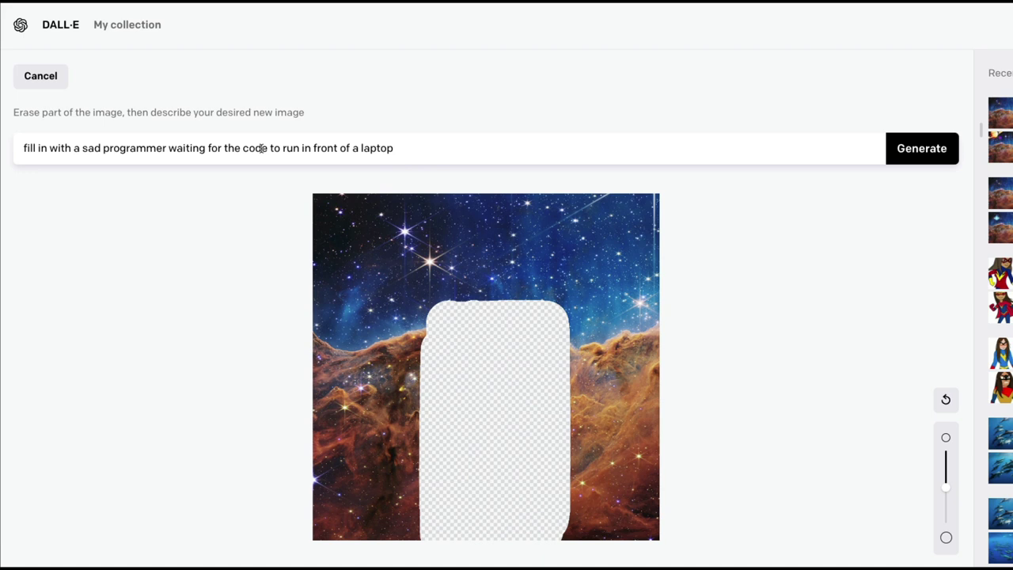
{"action": "left_click", "coordinate": [949, 160]}
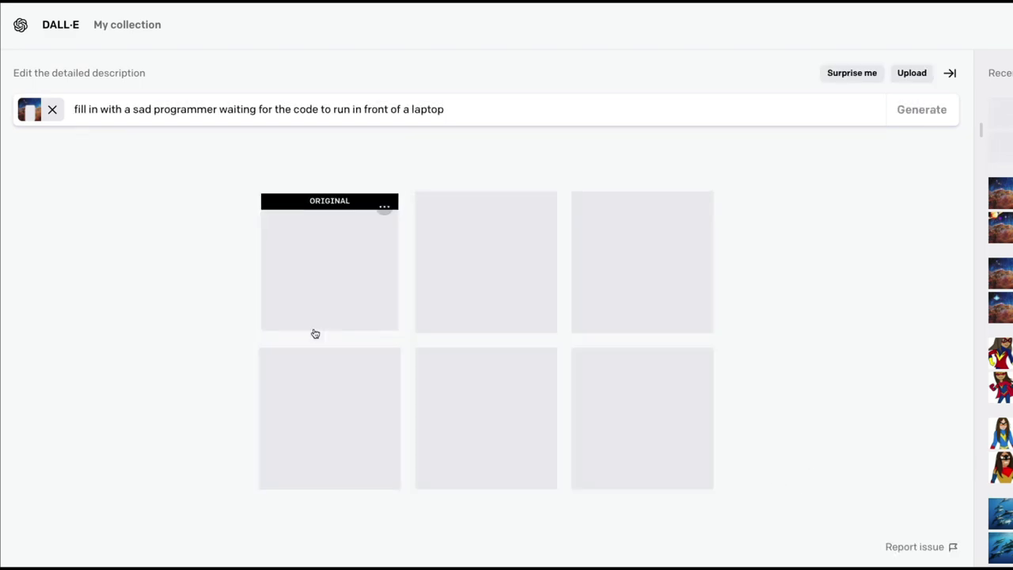
Examine the generated sad programmer edits of the nebula at full size and return to the results overview.
{"action": "left_click", "coordinate": [316, 296]}
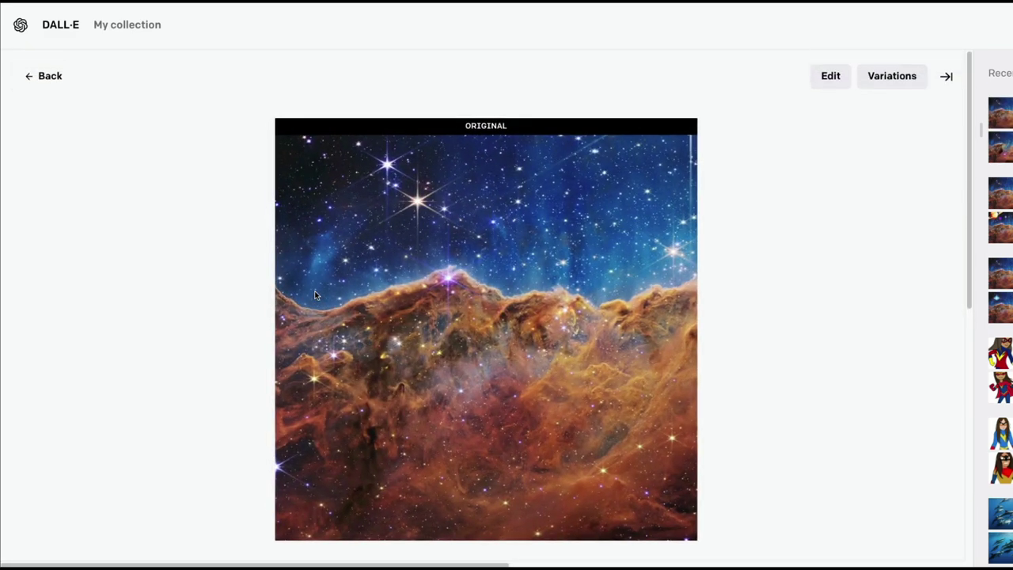
{"action": "key", "text": "Right"}
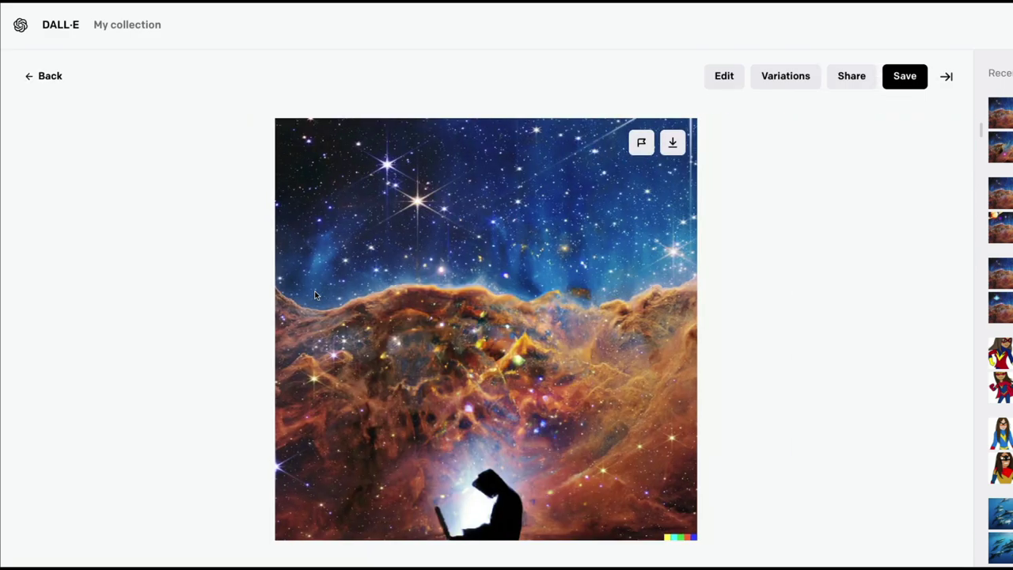
{"action": "key", "text": "Right"}
{"action": "key", "text": "Right"}
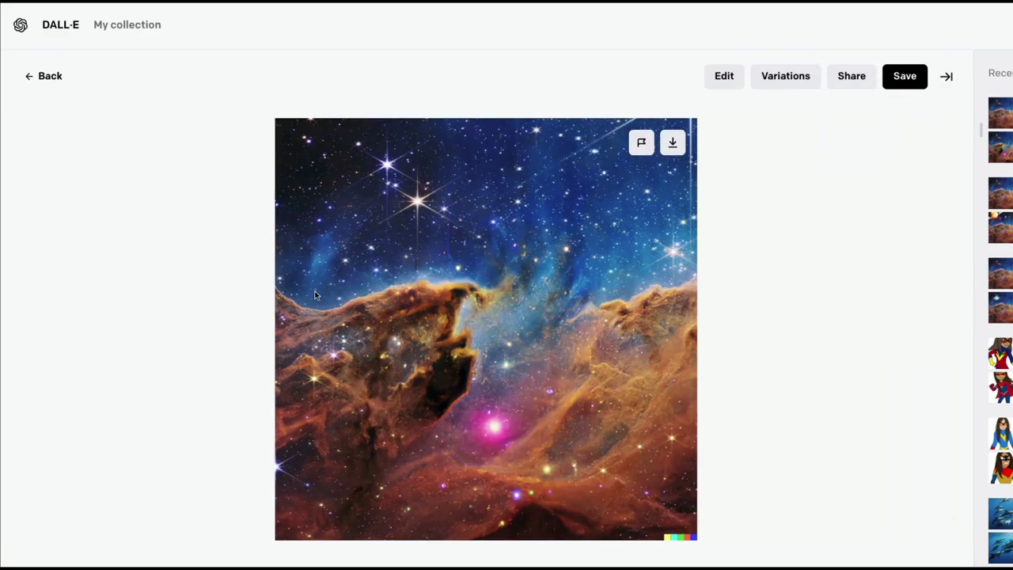
{"action": "key", "text": "Right"}
{"action": "key", "text": "Right"}
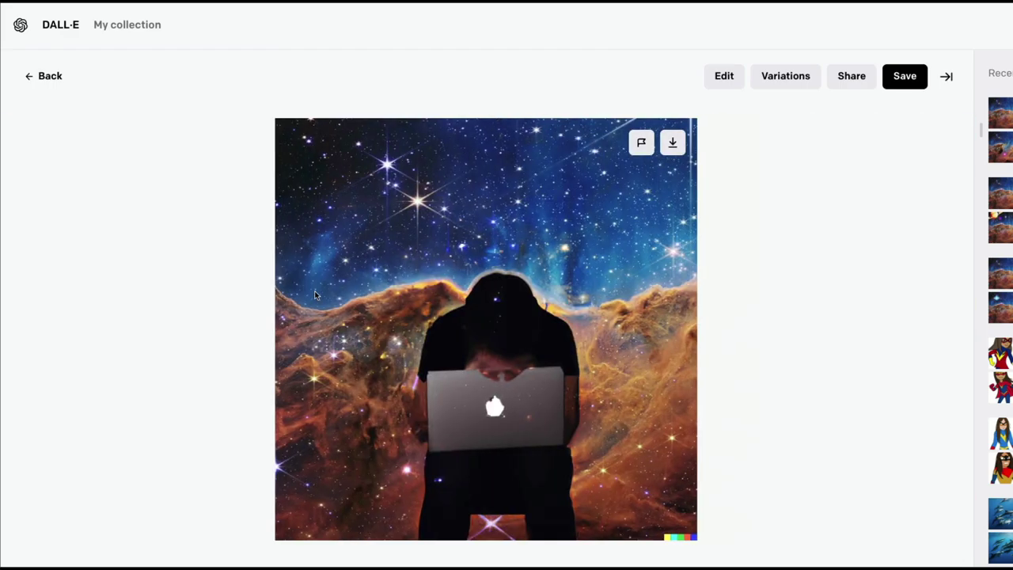
{"action": "key", "text": "Right"}
{"action": "key", "text": "Right"}
{"action": "key", "text": "Right"}
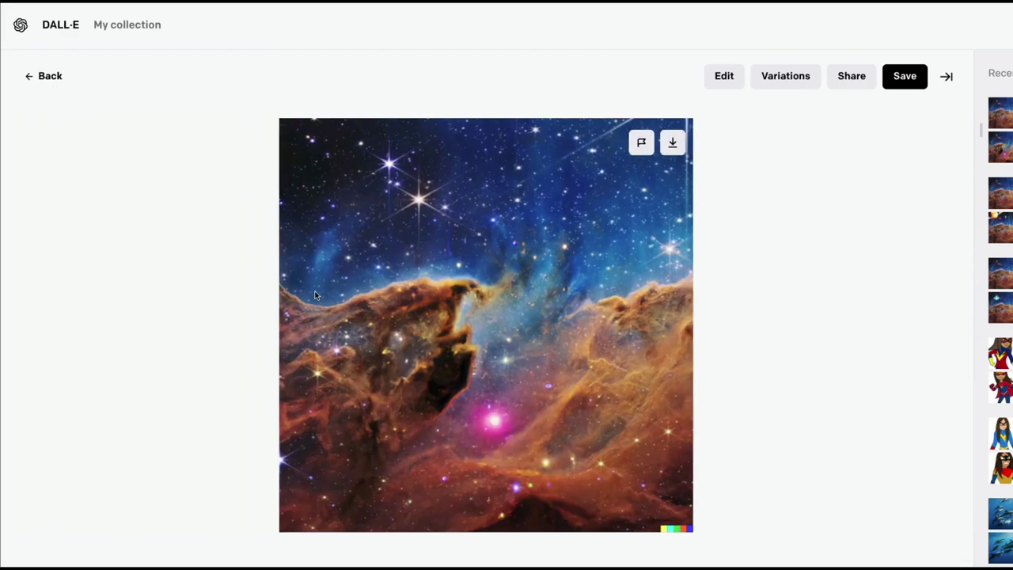
{"action": "key", "text": "Right"}
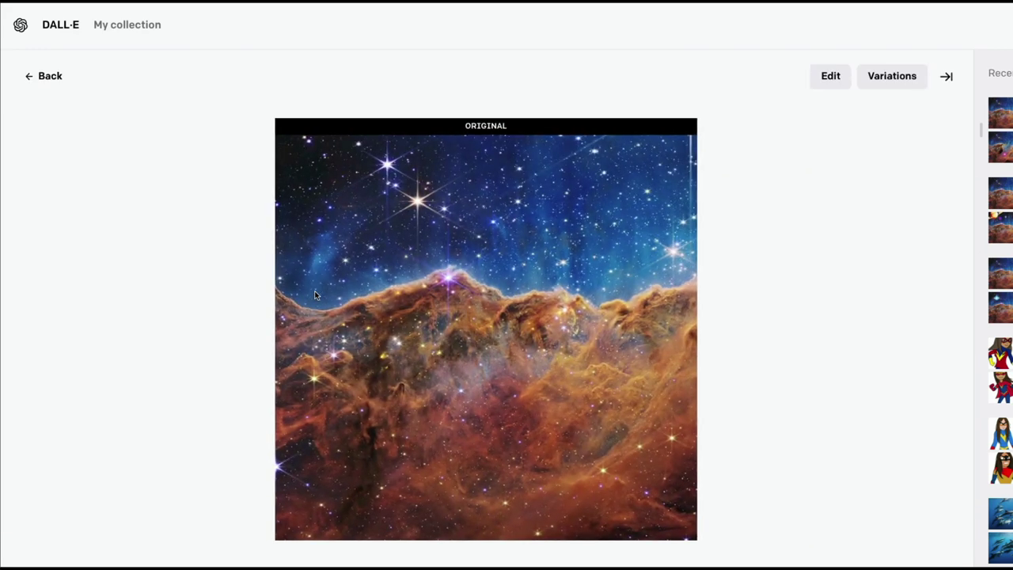
{"action": "key", "text": "Escape"}
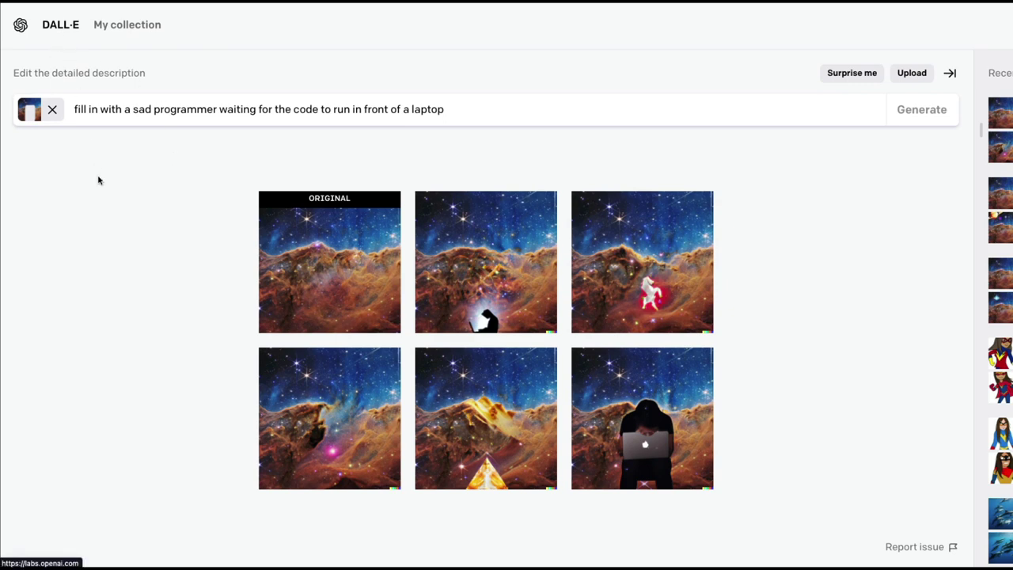
Return to the start page and generate images from the example "A 3D render of an astronaut walking in a green desert".
{"action": "left_click", "coordinate": [63, 26]}
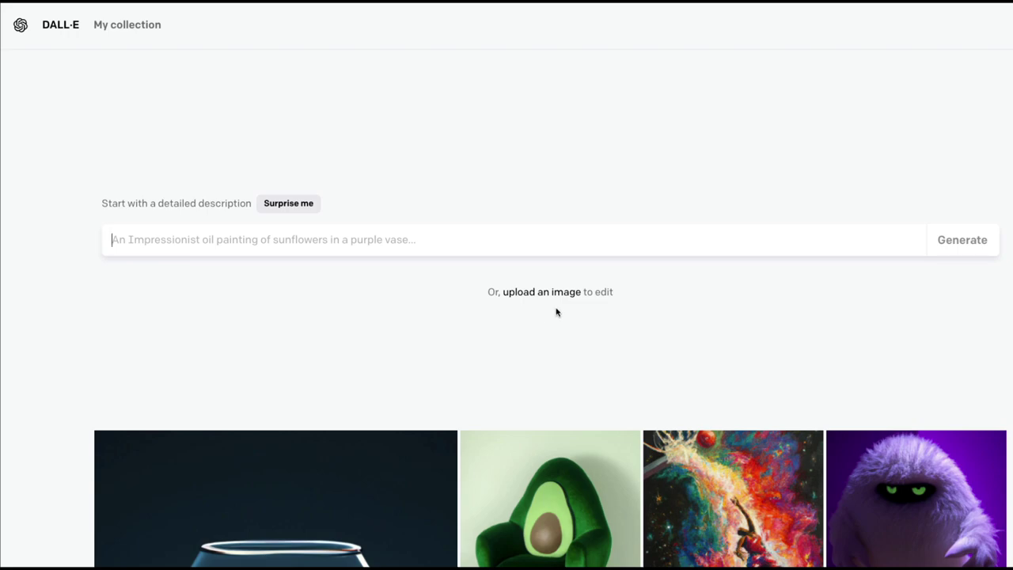
{"action": "scroll", "coordinate": [556, 311], "scroll_direction": "down", "scroll_amount": 2}
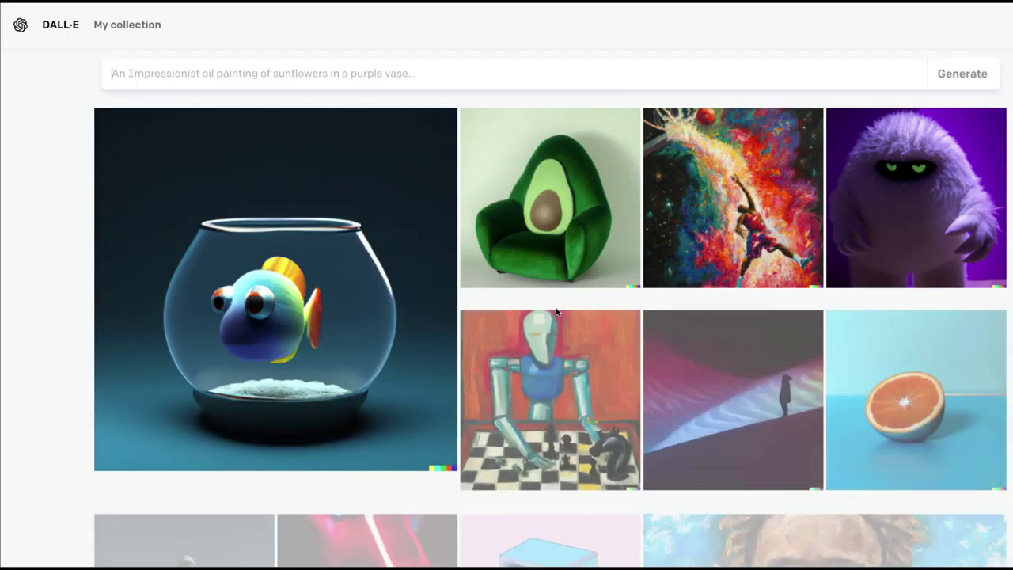
{"action": "scroll", "coordinate": [349, 303], "scroll_direction": "down", "scroll_amount": 3}
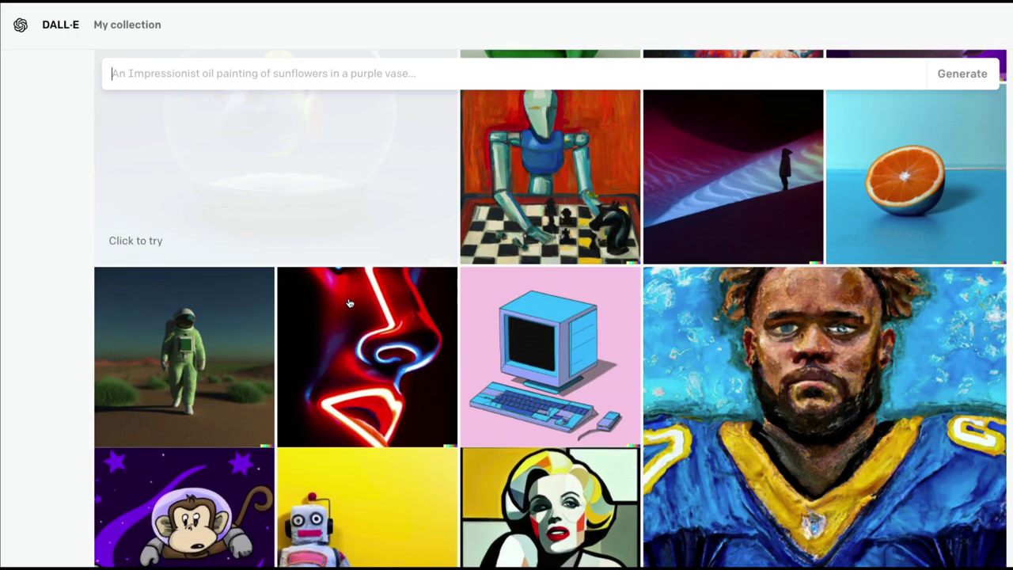
{"action": "left_click", "coordinate": [200, 338]}
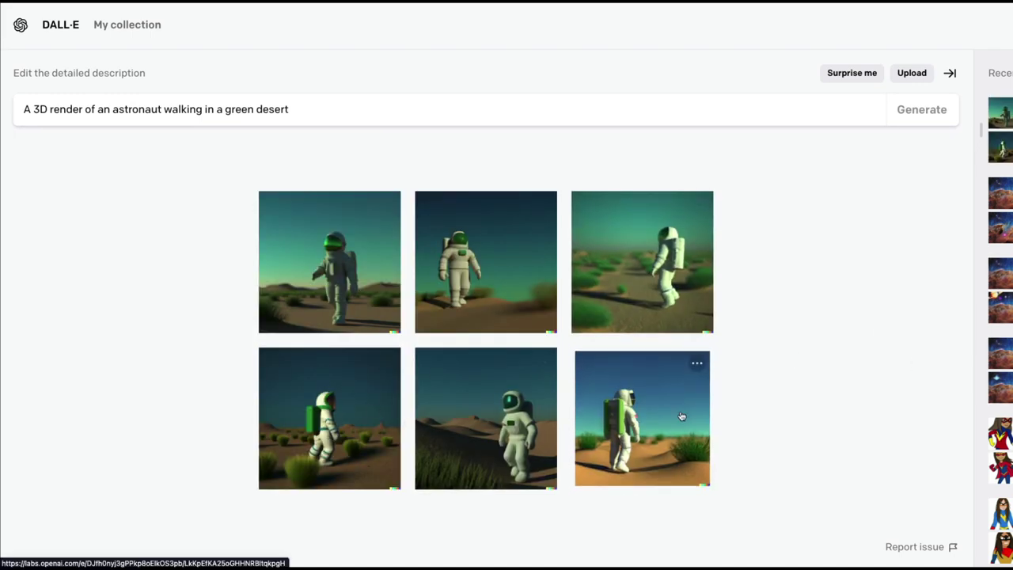
Open the third astronaut image for editing and erase the desert area in front of the astronaut over the full image height.
{"action": "left_click", "coordinate": [662, 285]}
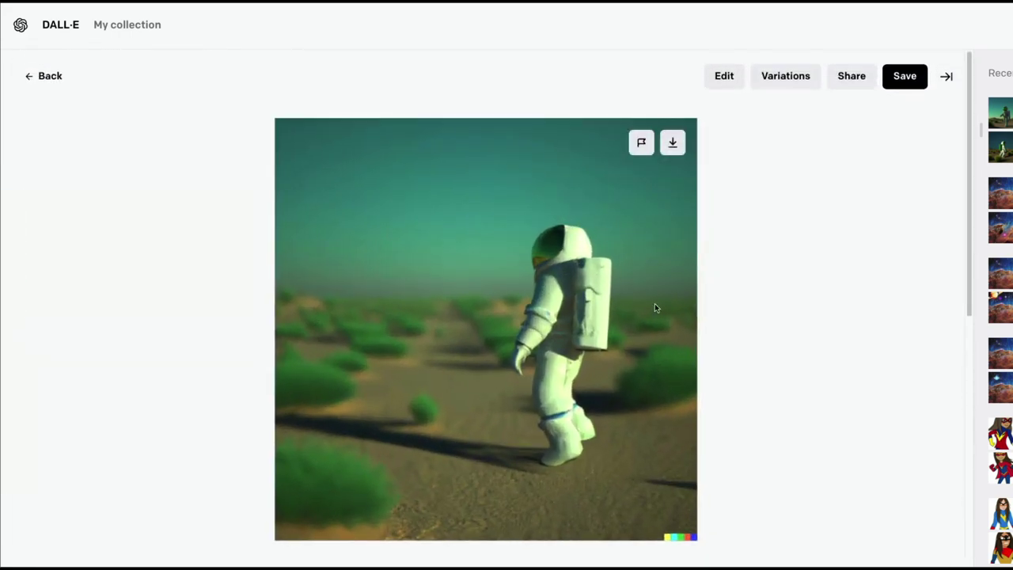
{"action": "left_click", "coordinate": [724, 76]}
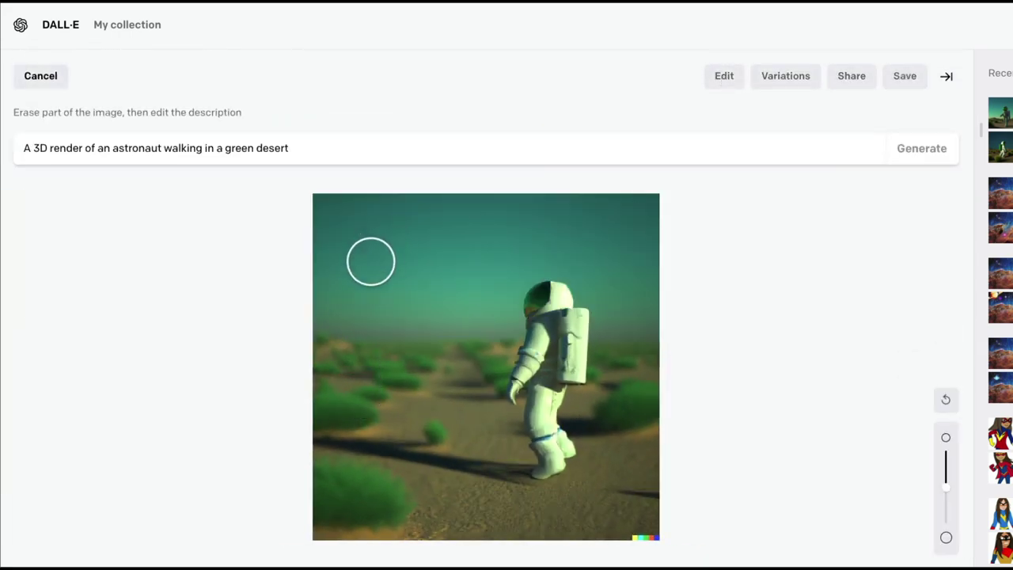
{"action": "mouse_move", "coordinate": [328, 208]}
{"action": "left_mouse_down"}
{"action": "mouse_move", "coordinate": [328, 493]}
{"action": "mouse_move", "coordinate": [336, 526]}
{"action": "mouse_move", "coordinate": [369, 242]}
{"action": "mouse_move", "coordinate": [357, 441]}
{"action": "mouse_move", "coordinate": [353, 274]}
{"action": "mouse_move", "coordinate": [400, 566]}
{"action": "mouse_move", "coordinate": [425, 210]}
{"action": "mouse_move", "coordinate": [407, 406]}
{"action": "mouse_move", "coordinate": [448, 407]}
{"action": "mouse_move", "coordinate": [451, 182]}
{"action": "mouse_move", "coordinate": [432, 554]}
{"action": "left_mouse_up"}
Replace the description with "fill in with a robot waiting in the airport" and generate the images.
{"action": "triple_click", "coordinate": [304, 152]}
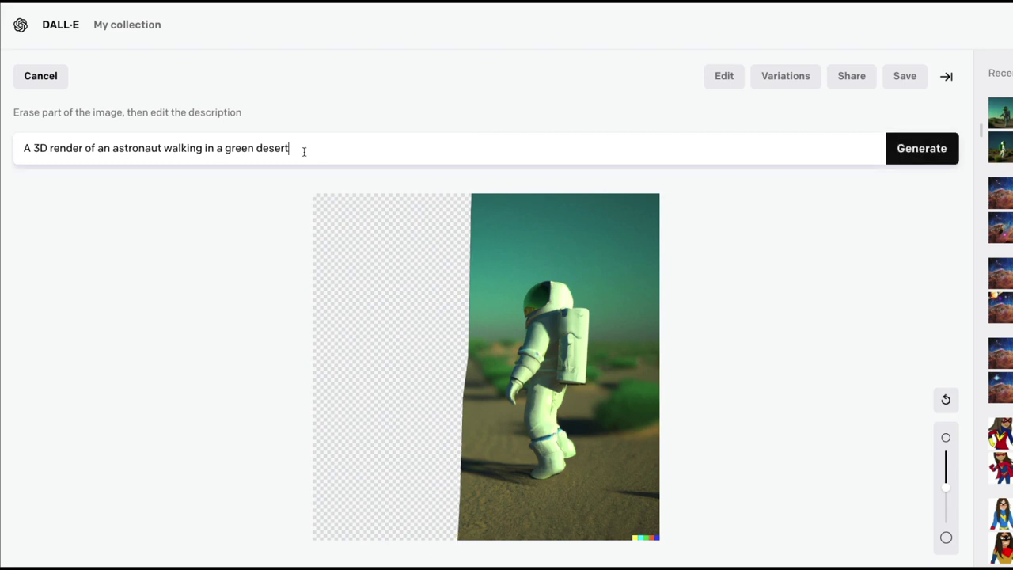
{"action": "type", "text": "fill in"}
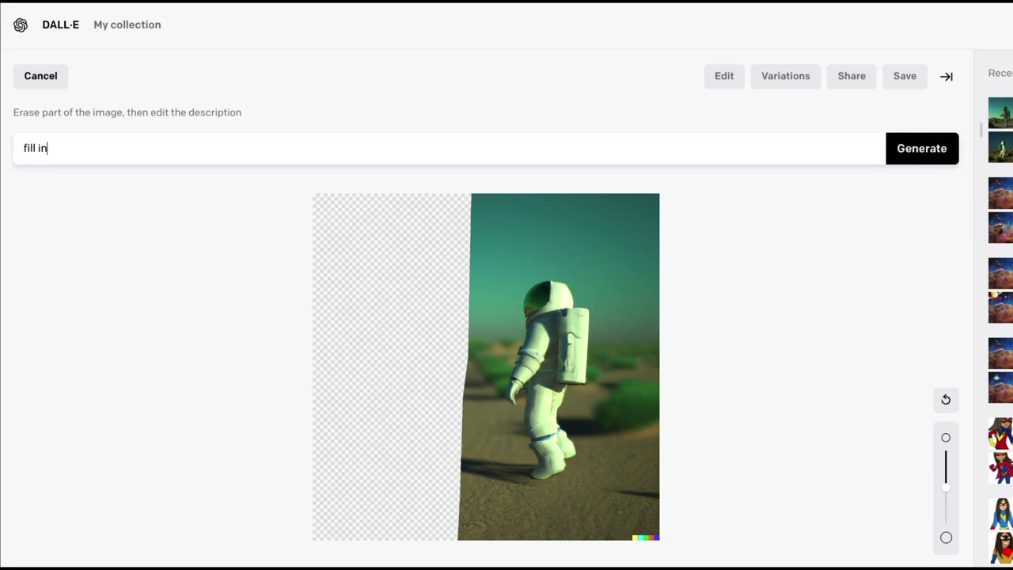
{"action": "type", "text": " with a robot s"}
{"action": "key", "text": "BackSpace"}
{"action": "type", "text": "waitinn"}
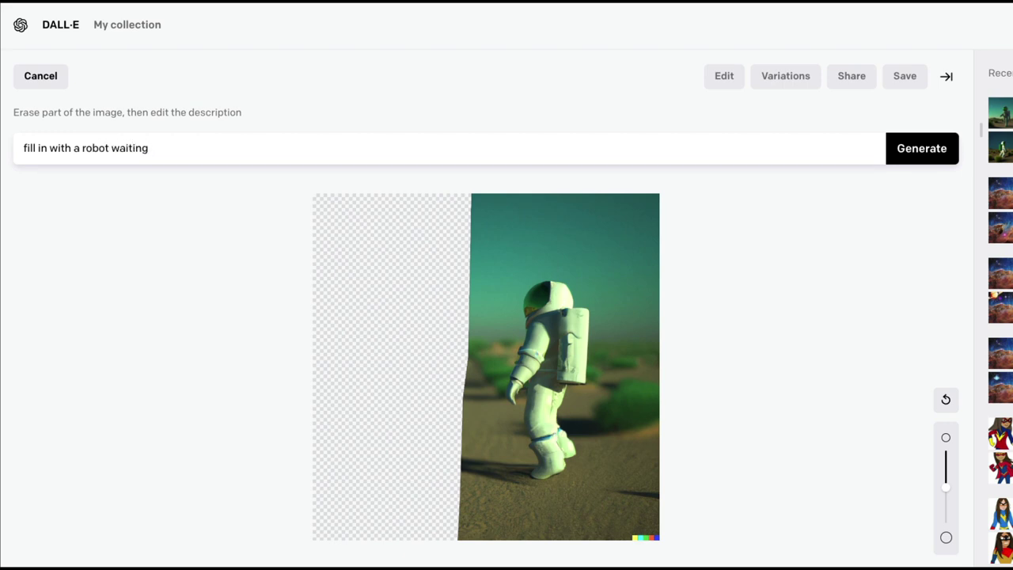
{"action": "type", "text": " for baggage in the"}
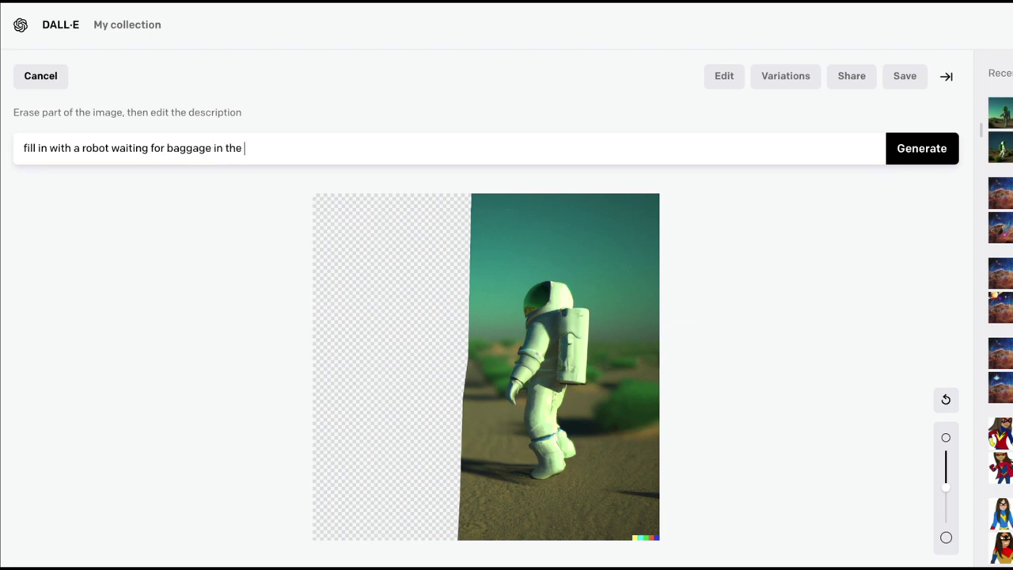
{"action": "key", "text": "BackSpace"}
{"action": "key", "text": "BackSpace"}
{"action": "key", "text": "BackSpace"}
{"action": "key", "text": "BackSpace"}
{"action": "key", "text": "BackSpace"}
{"action": "key", "text": "BackSpace"}
{"action": "key", "text": "BackSpace"}
{"action": "key", "text": "BackSpace"}
{"action": "key", "text": "BackSpace"}
{"action": "key", "text": "BackSpace"}
{"action": "key", "text": "BackSpace"}
{"action": "key", "text": "BackSpace"}
{"action": "key", "text": "BackSpace"}
{"action": "key", "text": "BackSpace"}
{"action": "key", "text": "BackSpace"}
{"action": "key", "text": "BackSpace"}
{"action": "type", "text": "in the airpor"}
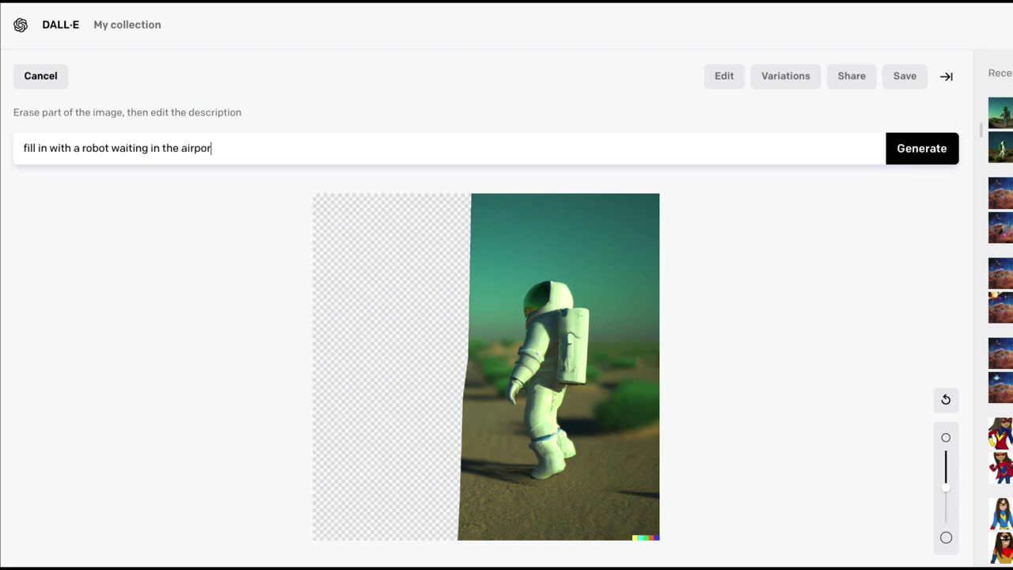
{"action": "type", "text": "t"}
{"action": "key", "text": "Return"}
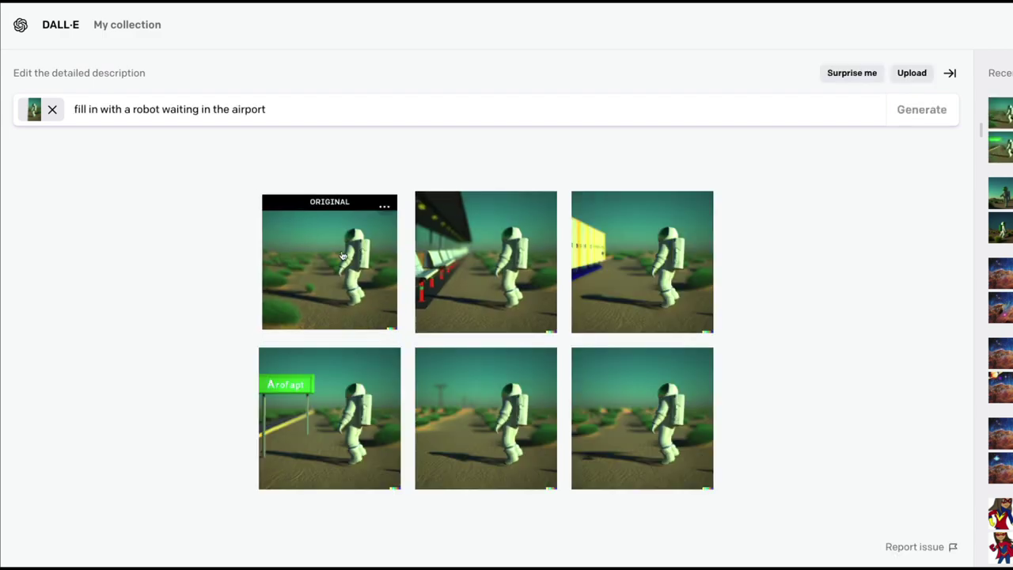
Examine the generated airport edits of the astronaut image at full size and return to the results overview.
{"action": "left_click", "coordinate": [341, 250]}
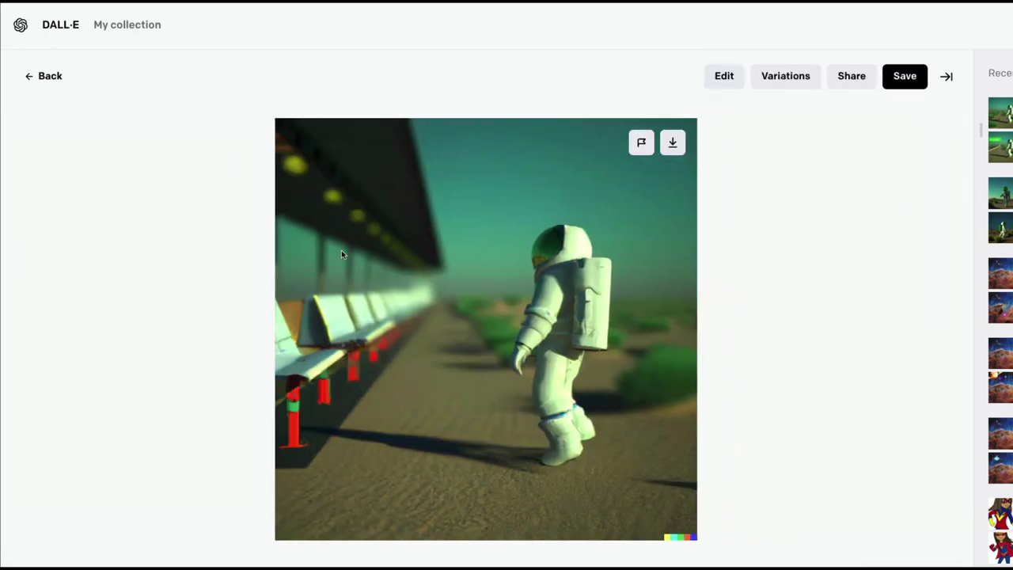
{"action": "key", "text": "Right"}
{"action": "key", "text": "Right"}
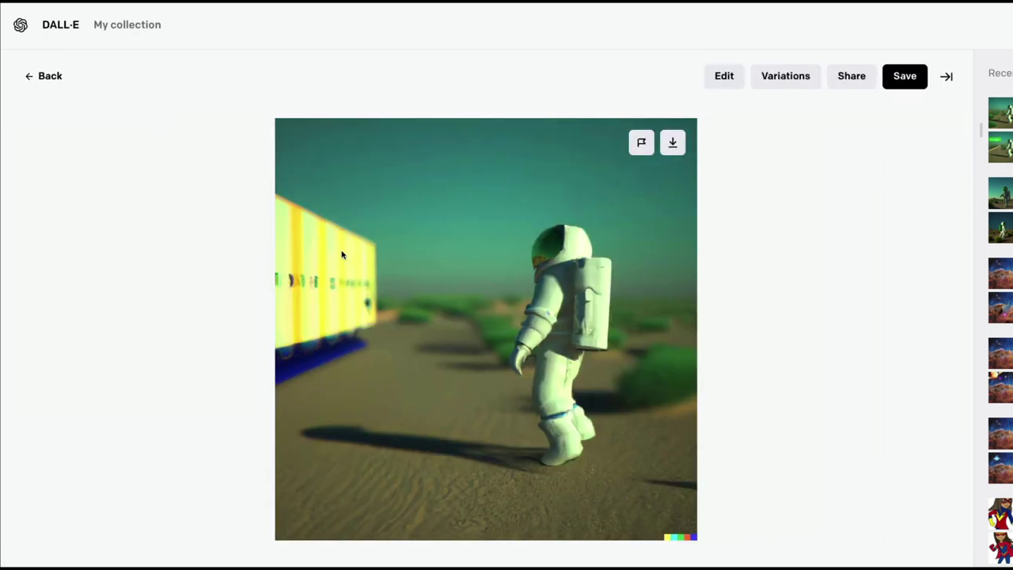
{"action": "key", "text": "Right"}
{"action": "key", "text": "Right"}
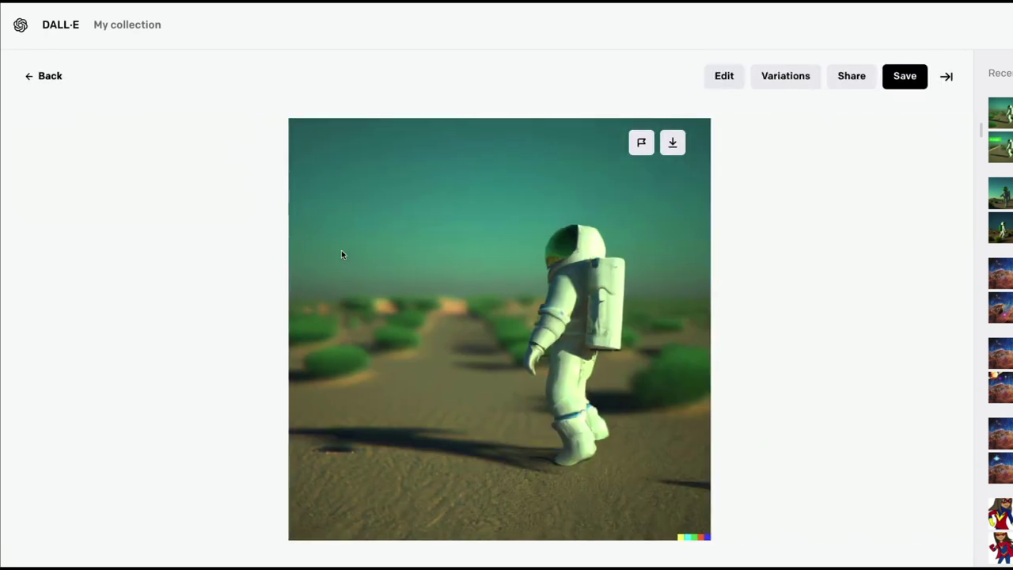
{"action": "key", "text": "Escape"}
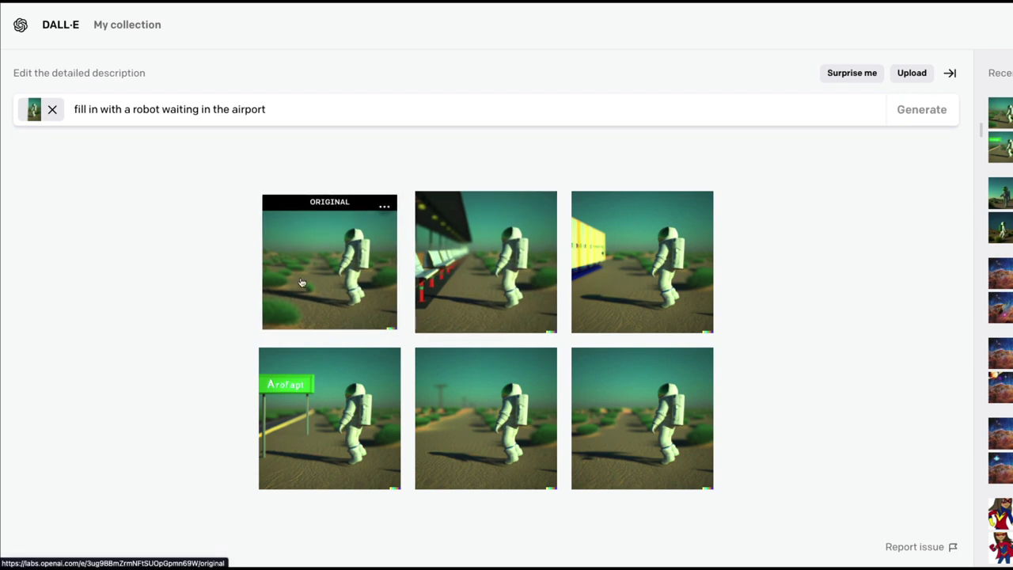
Return to the start page, hide the list of recent generations and bring the example images into view.
{"action": "left_click", "coordinate": [46, 27]}
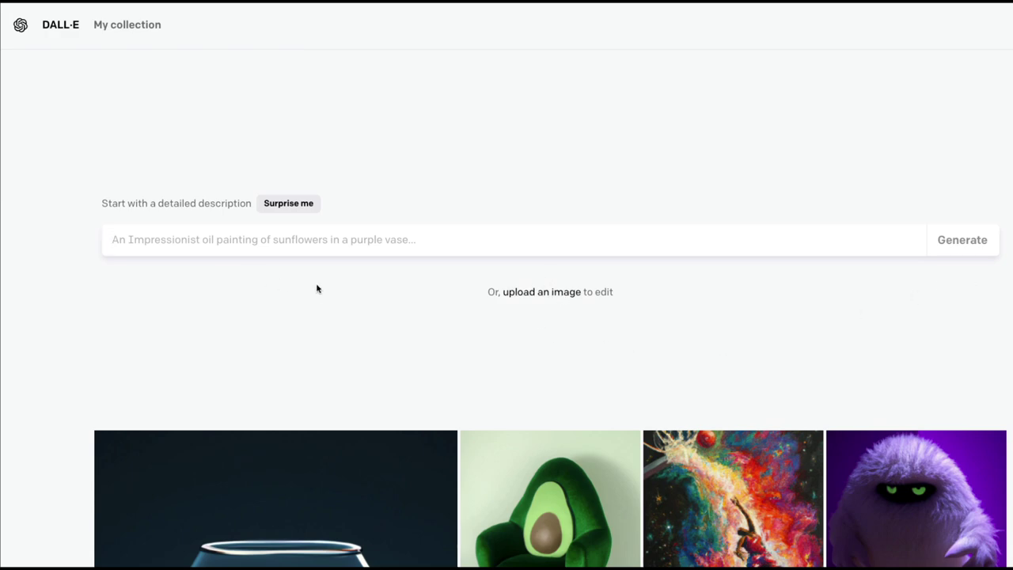
{"action": "scroll", "coordinate": [330, 298], "scroll_direction": "down", "scroll_amount": 5}
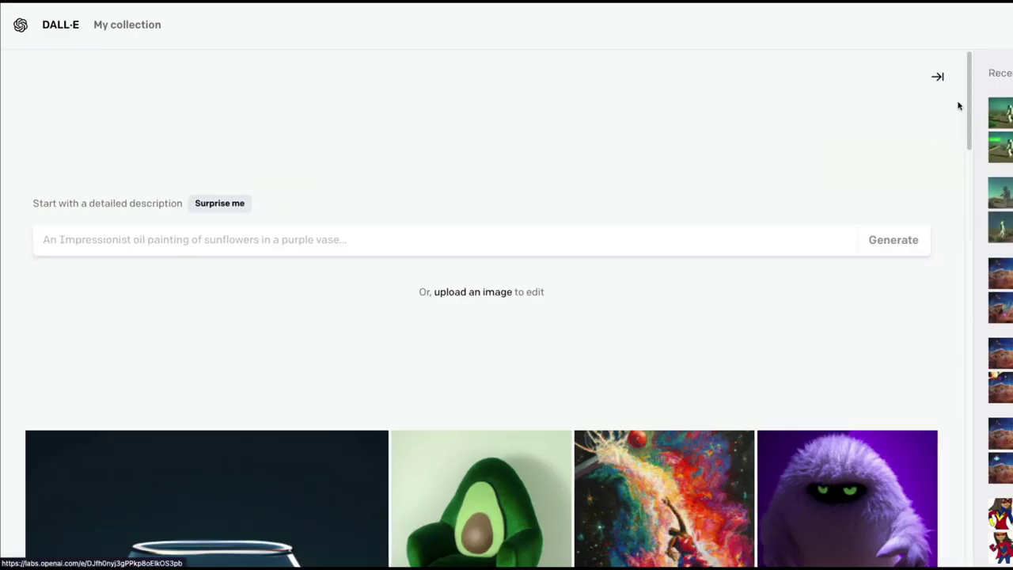
{"action": "left_click", "coordinate": [936, 79]}
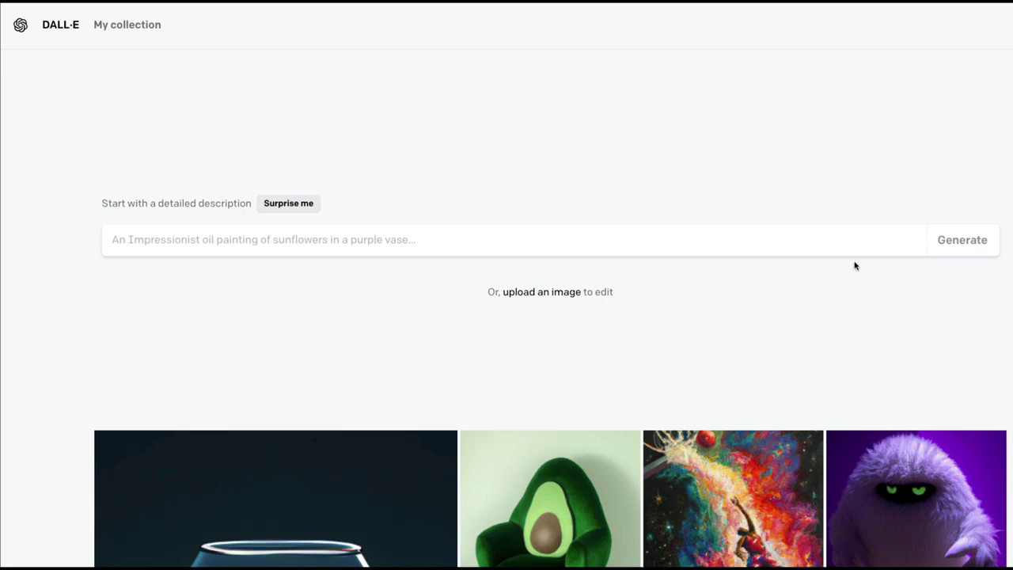
{"action": "scroll", "coordinate": [855, 266], "scroll_direction": "down", "scroll_amount": 2}
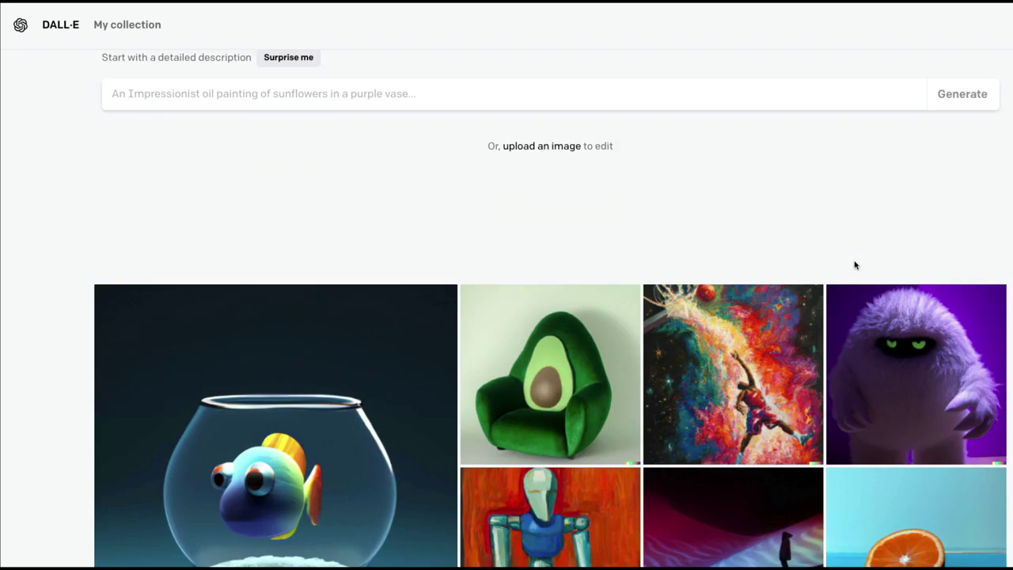
{"action": "scroll", "coordinate": [854, 265], "scroll_direction": "down", "scroll_amount": 1}
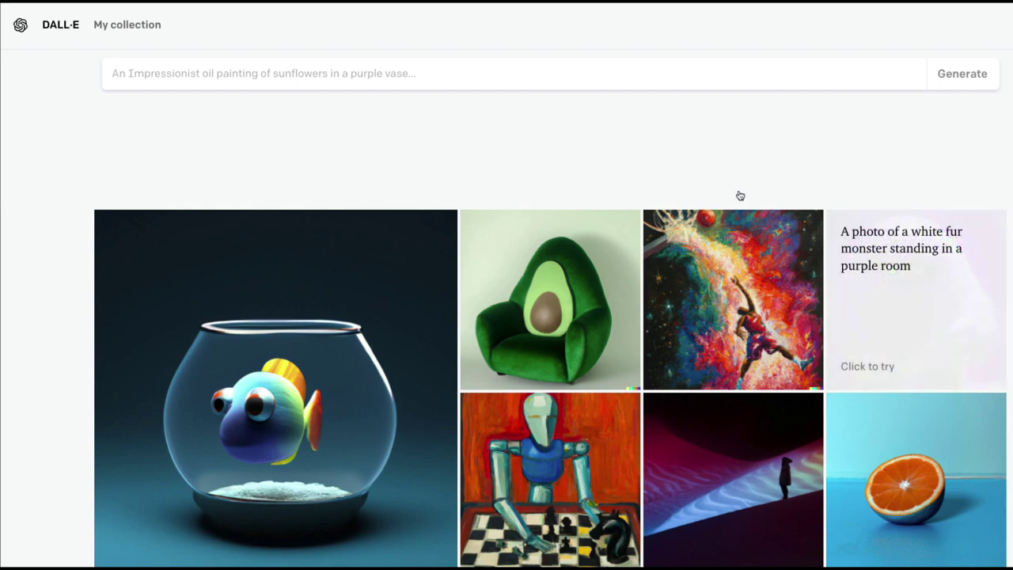
Generate images from the description "a photo of a white fur monster standing in a green color light room".
{"action": "left_click", "coordinate": [330, 82]}
{"action": "type", "text": "a photo"}
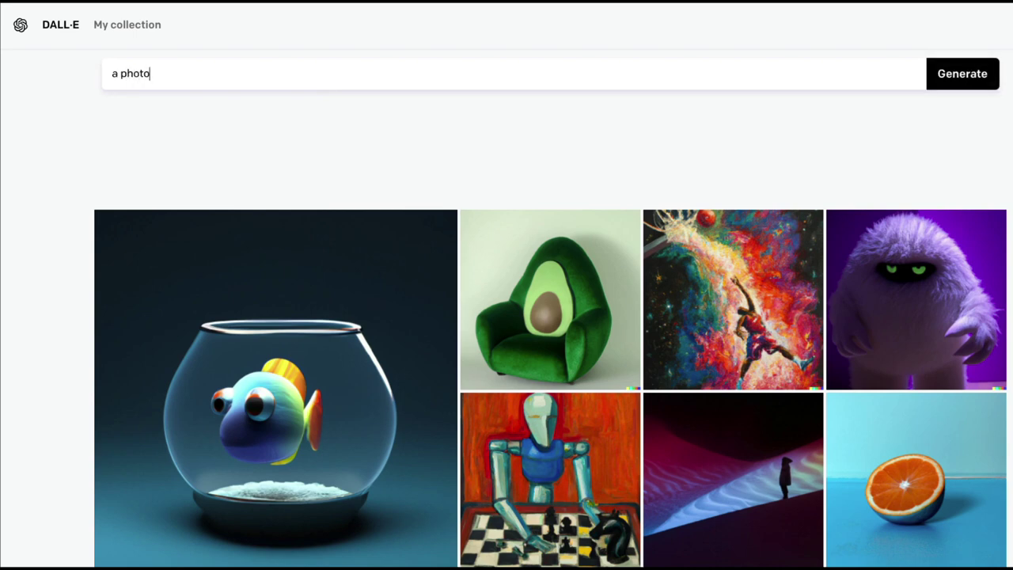
{"action": "type", "text": " of a white fur monstor sta"}
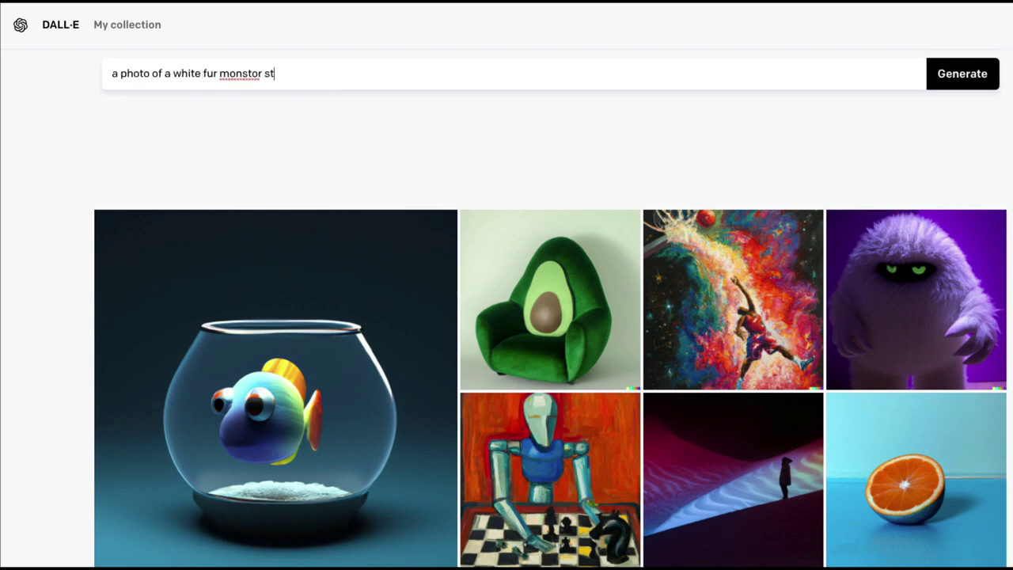
{"action": "key", "text": "BackSpace"}
{"action": "key", "text": "BackSpace"}
{"action": "key", "text": "BackSpace"}
{"action": "key", "text": "BackSpace"}
{"action": "key", "text": "BackSpace"}
{"action": "key", "text": "BackSpace"}
{"action": "key", "text": "BackSpace"}
{"action": "key", "text": "BackSpace"}
{"action": "key", "text": "BackSpace"}
{"action": "mouse_move", "coordinate": [988, 298]}
{"action": "type", "text": "nster standing "}
{"action": "type", "text": "nea"}
{"action": "key", "text": "BackSpace"}
{"action": "key", "text": "BackSpace"}
{"action": "type", "text": "in a green col"}
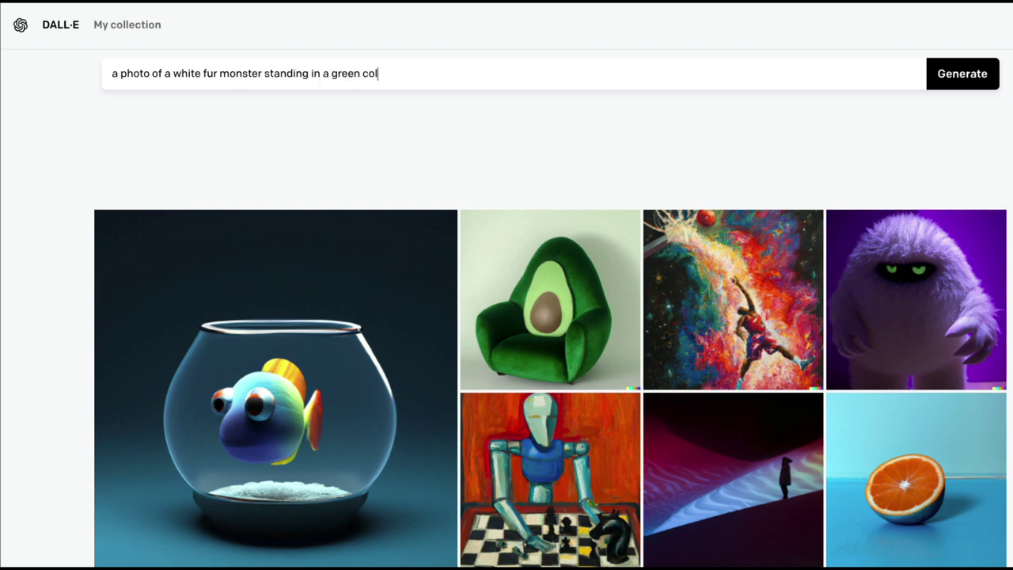
{"action": "type", "text": "or light room"}
{"action": "key", "text": "Return"}
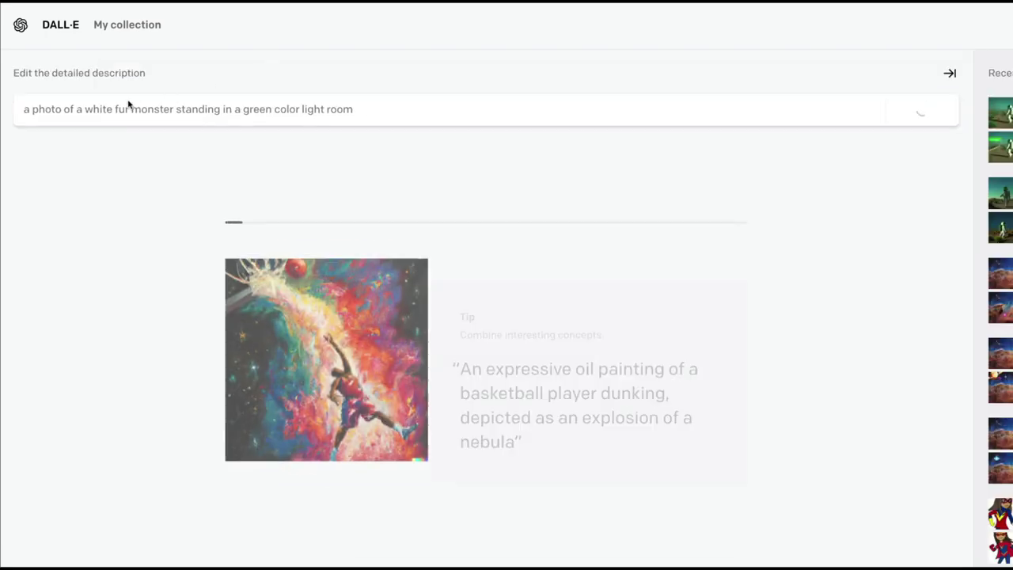
Generate another set of images from the same white fur monster description.
{"action": "triple_click", "coordinate": [286, 109]}
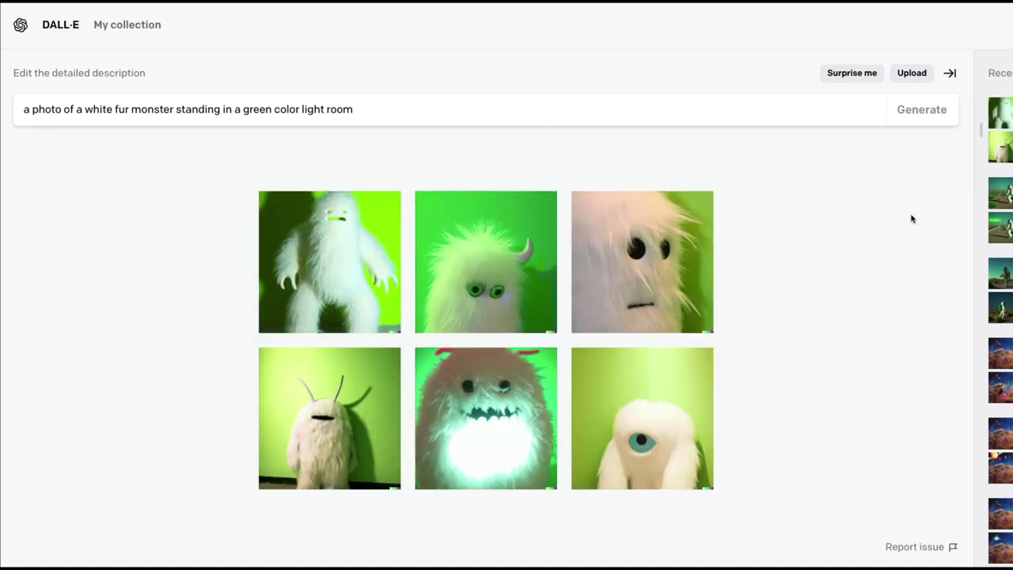
{"action": "left_click", "coordinate": [254, 107]}
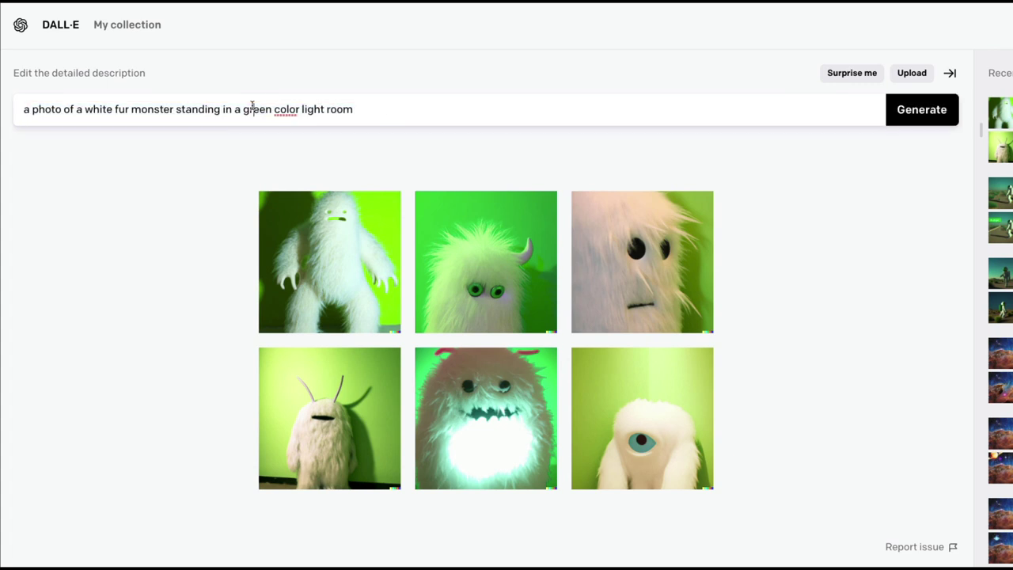
{"action": "right_click", "coordinate": [937, 115]}
{"action": "left_click", "coordinate": [918, 112]}
{"action": "left_click", "coordinate": [903, 110]}
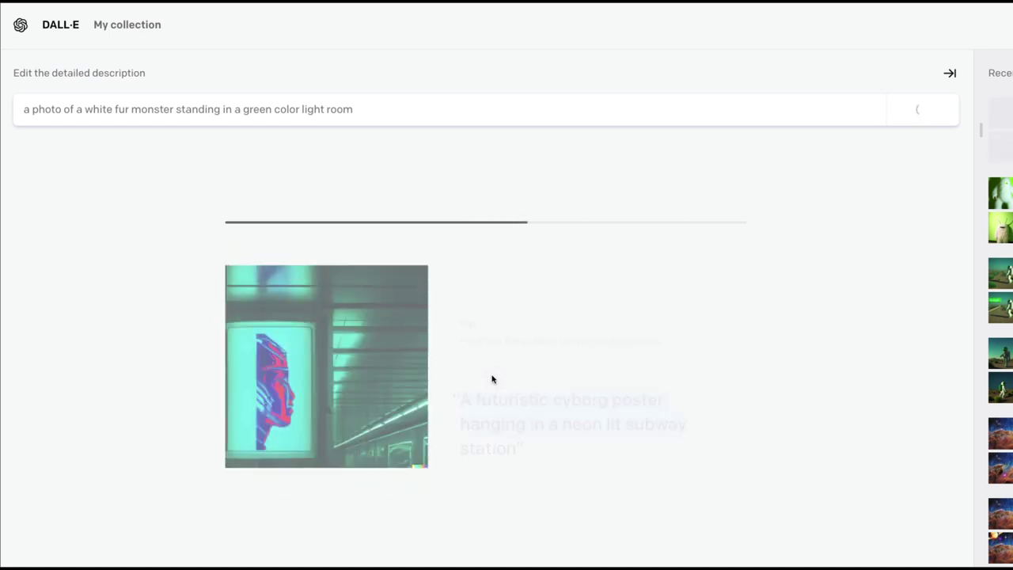
{"action": "triple_click", "coordinate": [493, 381]}
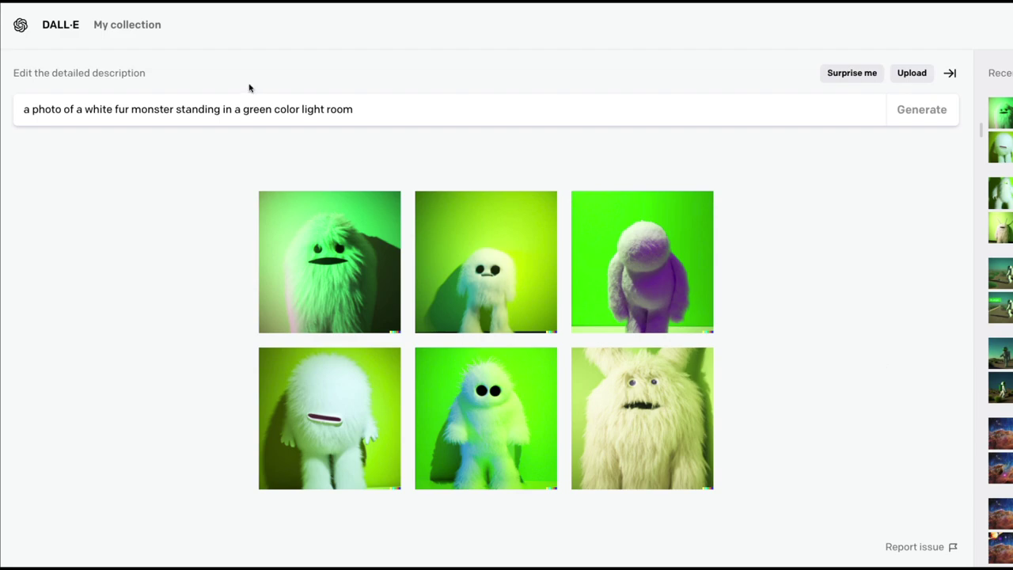
Return to the start page and generate images from the description "a synthwave themed smartphone".
{"action": "left_click", "coordinate": [59, 28]}
{"action": "scroll", "coordinate": [618, 336], "scroll_direction": "down", "scroll_amount": 5}
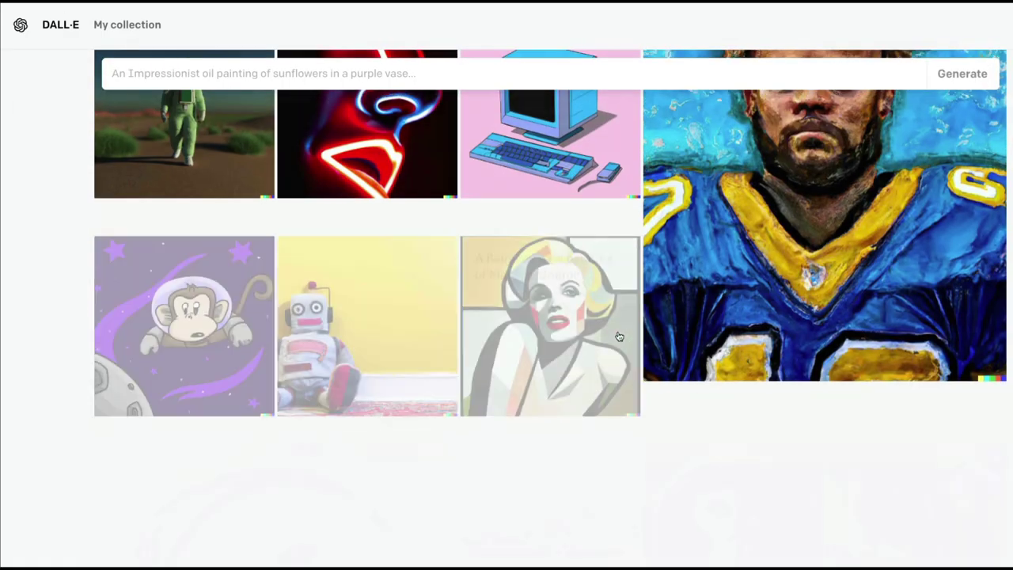
{"action": "scroll", "coordinate": [500, 319], "scroll_direction": "up", "scroll_amount": 8}
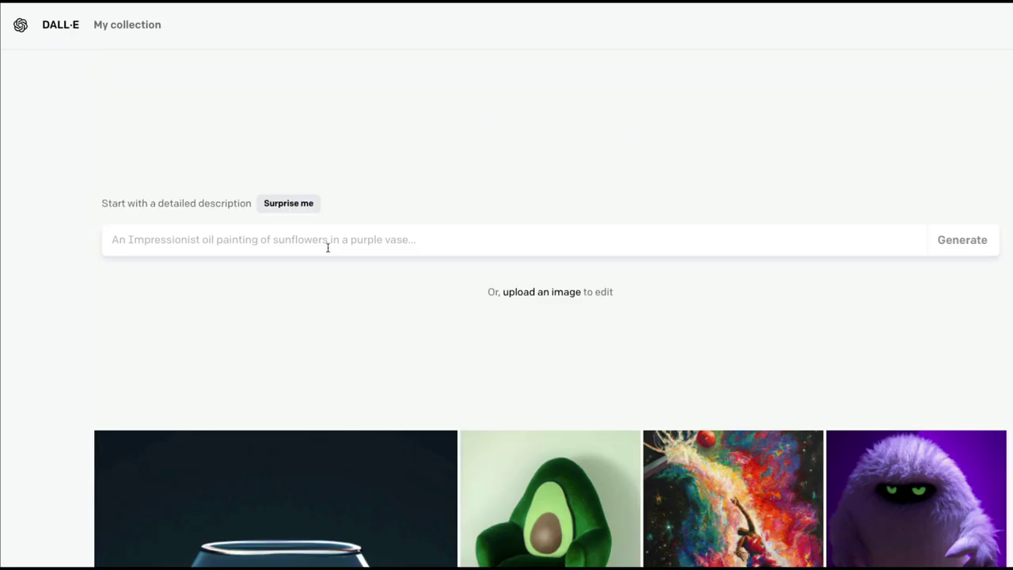
{"action": "type", "text": "a syn"}
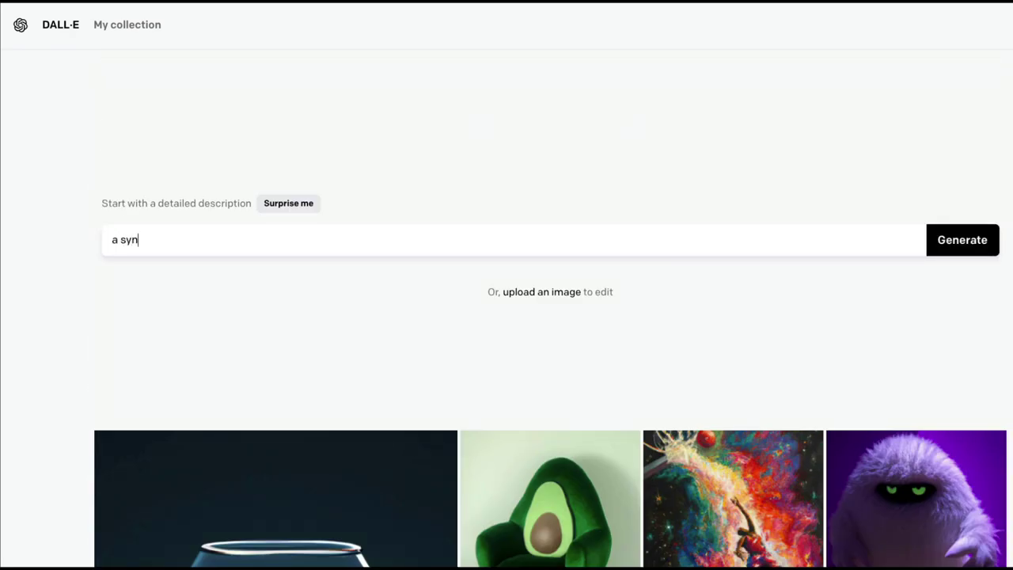
{"action": "type", "text": "thwave themed smartphone"}
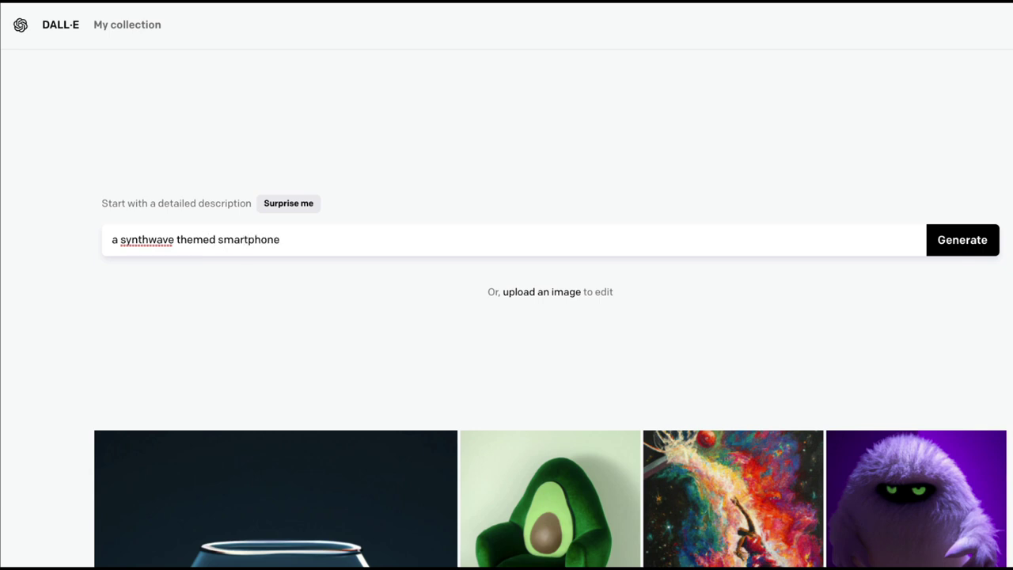
{"action": "key", "text": "Return"}
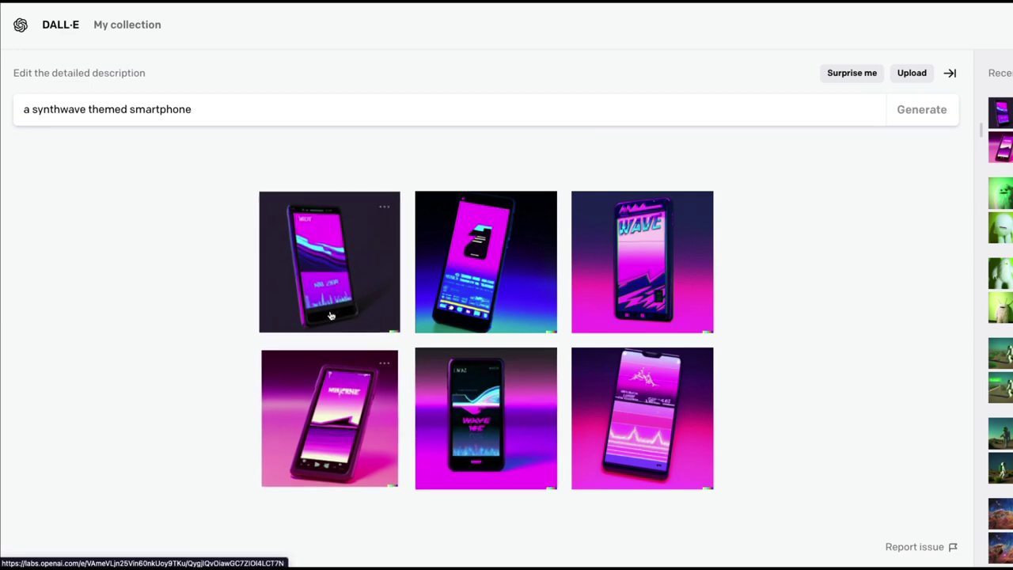
Examine the pink-background smartphone and the dark-background smartphone at full size, returning to the results overview after each.
{"action": "left_click", "coordinate": [330, 394]}
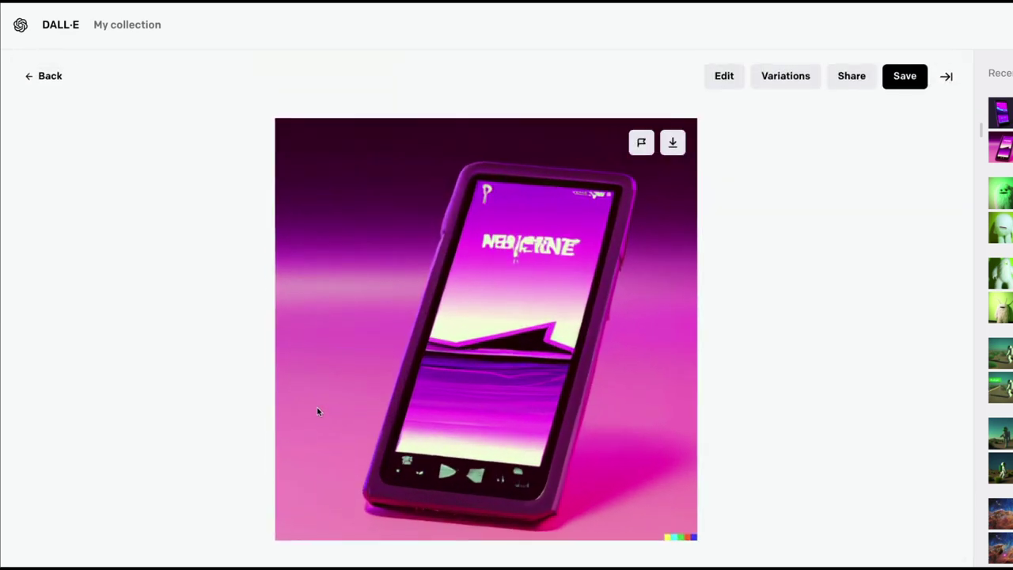
{"action": "key", "text": "Escape"}
{"action": "left_click", "coordinate": [319, 226]}
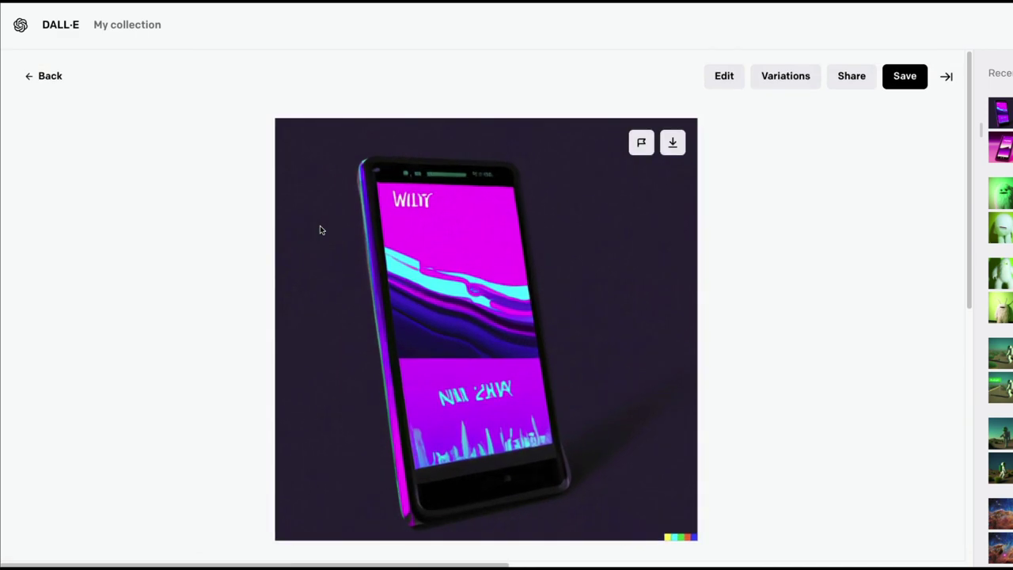
{"action": "key", "text": "Escape"}
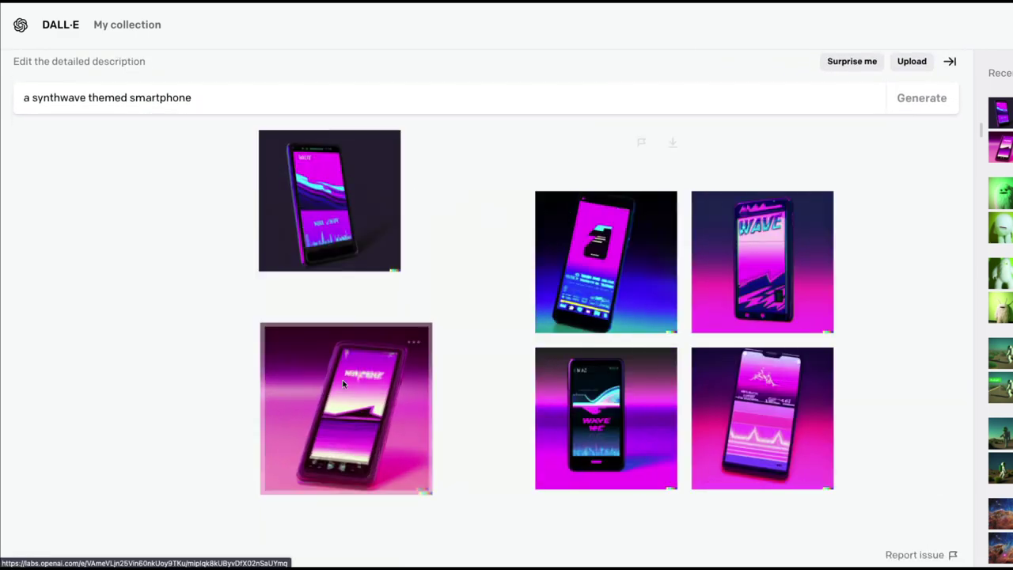
Save the generated smartphone image with the pink background to the personal collection.
{"action": "left_click", "coordinate": [332, 383]}
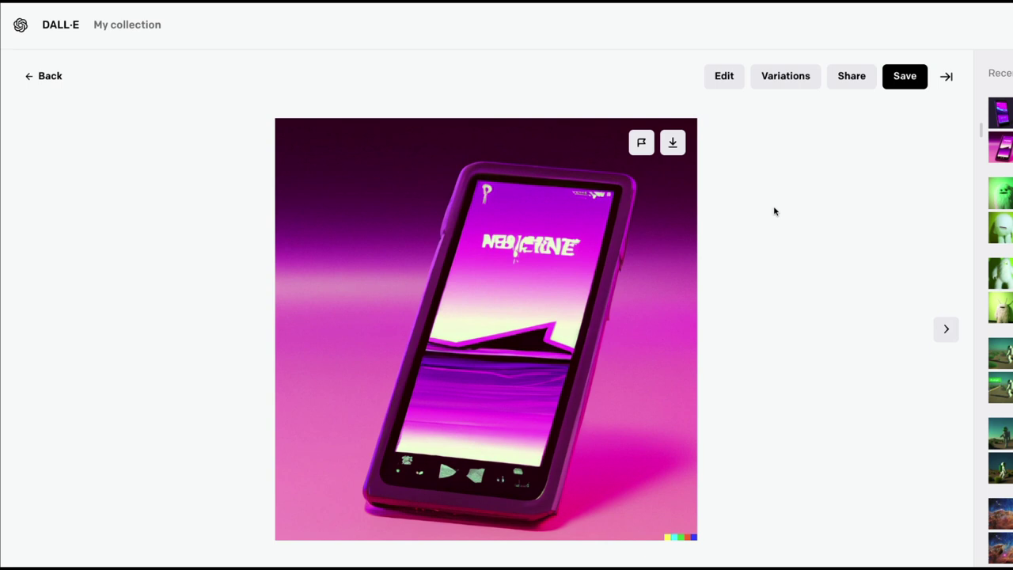
{"action": "left_click", "coordinate": [900, 79]}
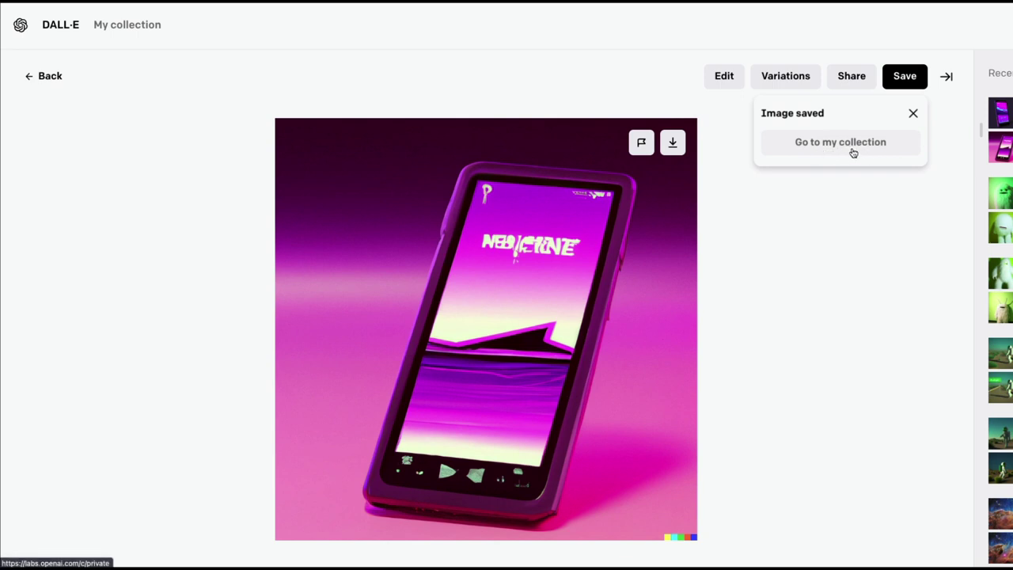
Open the personal collection, view the saved smartphone image in its detail window and close it.
{"action": "left_click", "coordinate": [128, 29]}
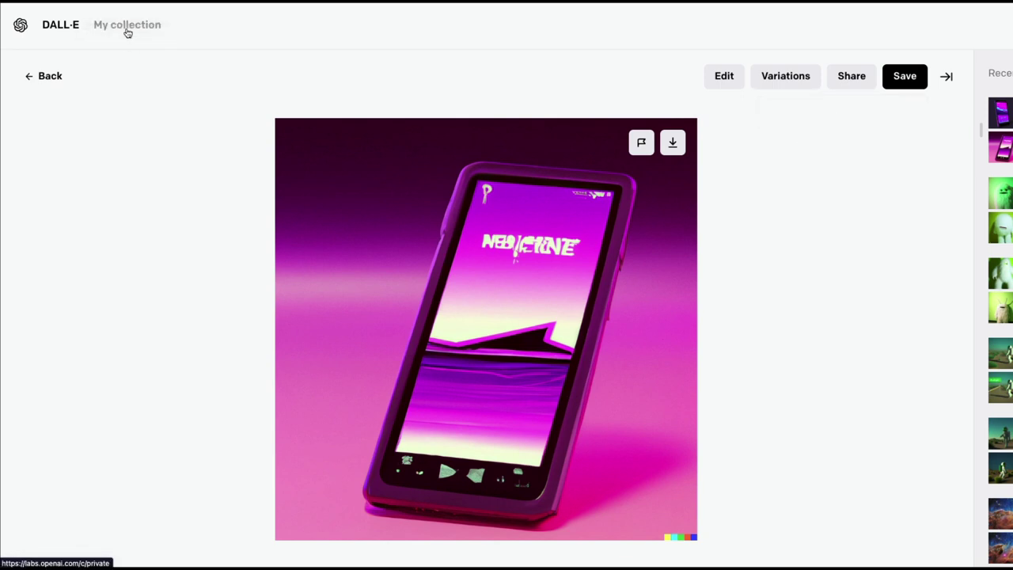
{"action": "left_click", "coordinate": [119, 35]}
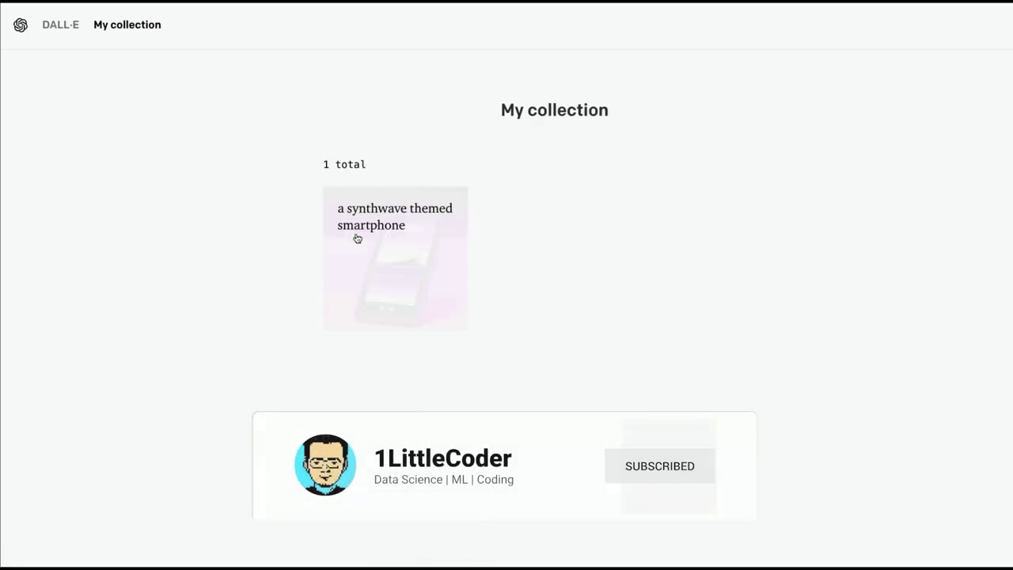
{"action": "left_click", "coordinate": [357, 237]}
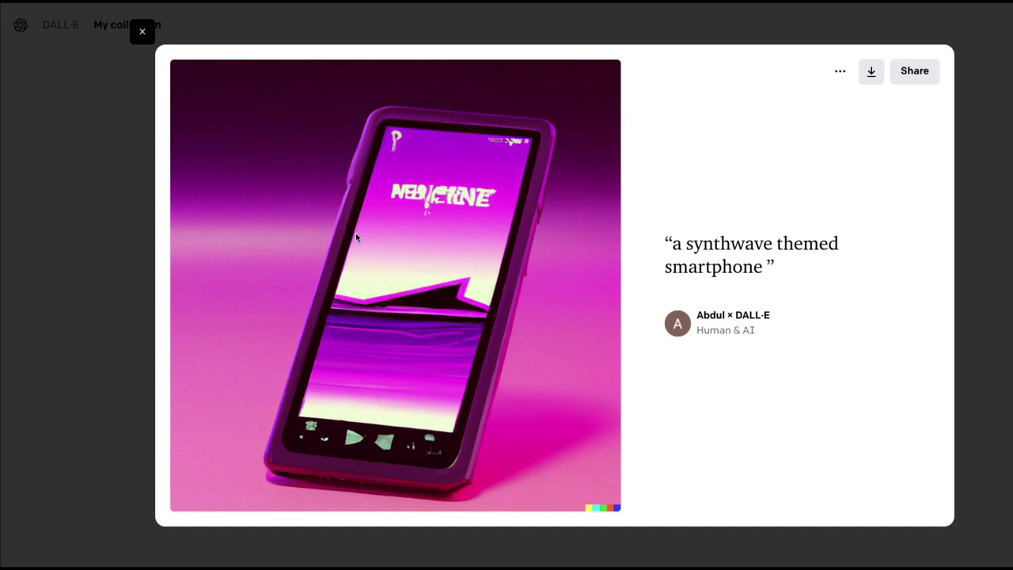
{"action": "left_click", "coordinate": [110, 223]}
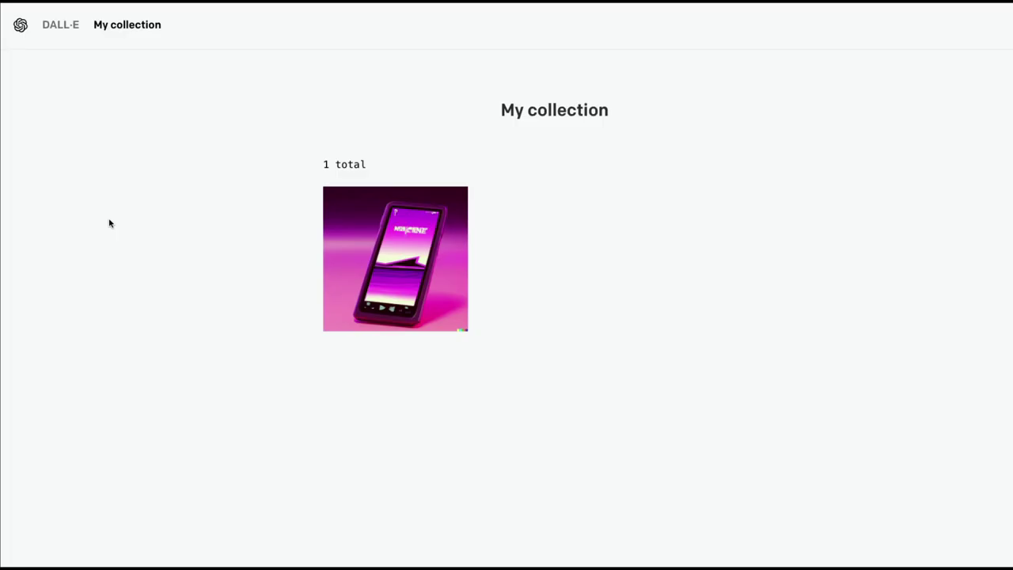
Browse the example images on the start page, revisit the personal collection and return to the start page.
{"action": "left_click", "coordinate": [62, 26]}
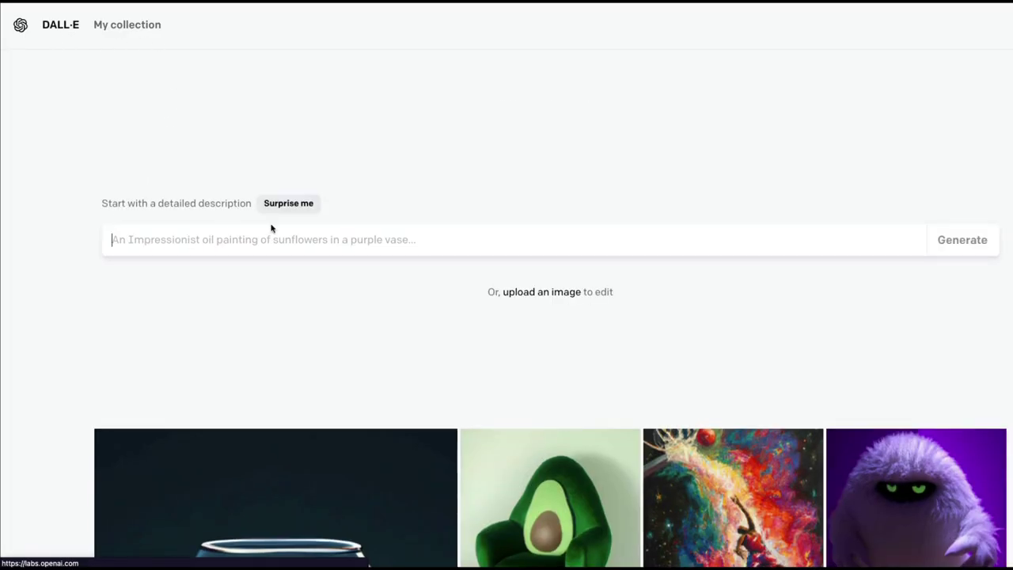
{"action": "scroll", "coordinate": [400, 245], "scroll_direction": "down", "scroll_amount": 6}
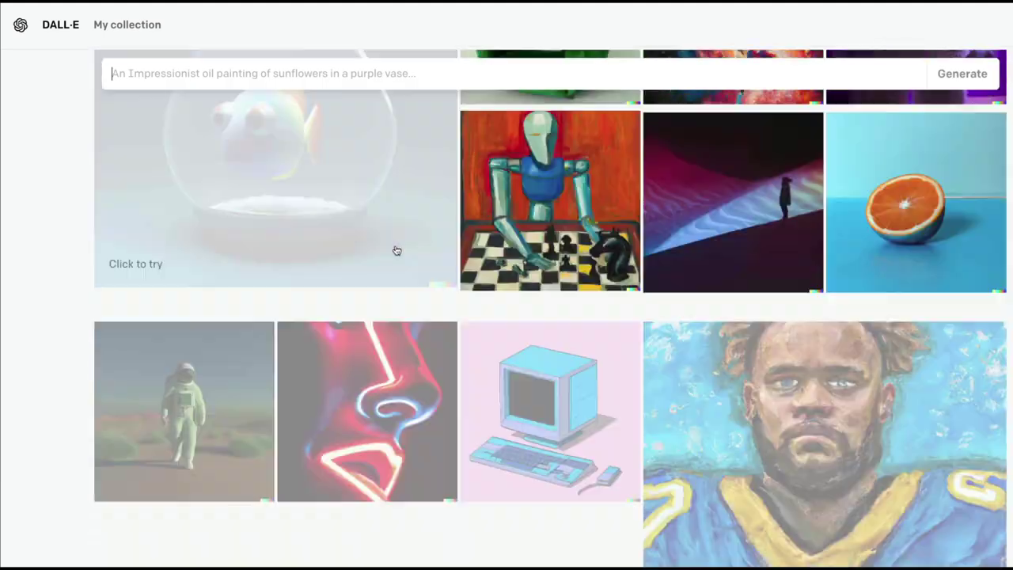
{"action": "scroll", "coordinate": [396, 250], "scroll_direction": "down", "scroll_amount": 10}
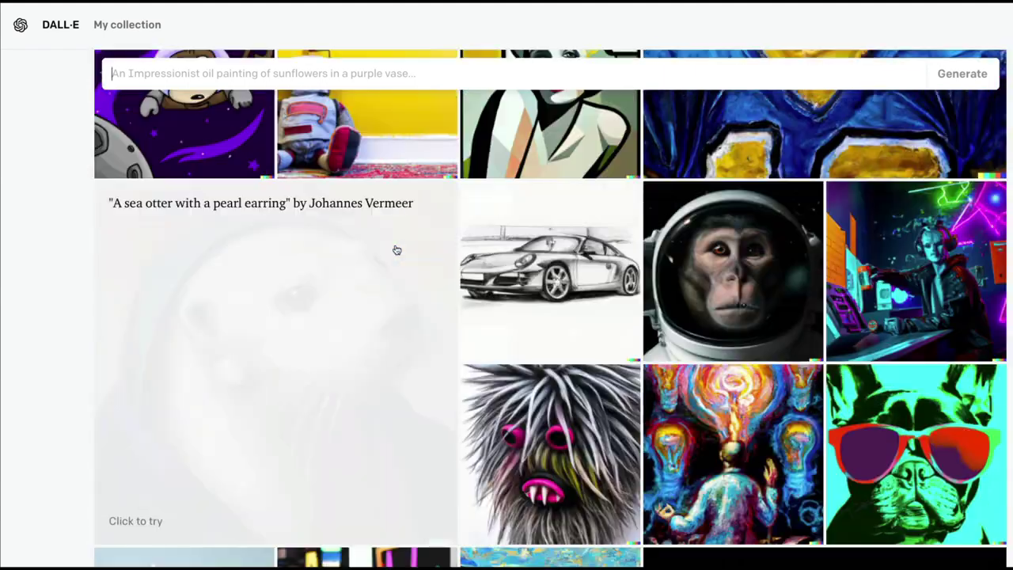
{"action": "scroll", "coordinate": [397, 250], "scroll_direction": "up", "scroll_amount": 15}
{"action": "left_click", "coordinate": [133, 25]}
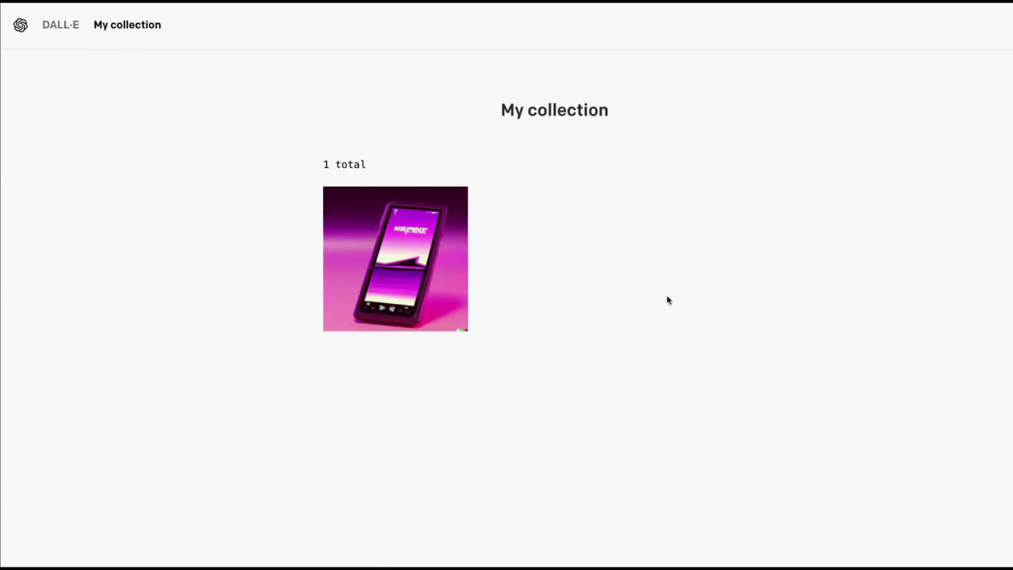
{"action": "left_click", "coordinate": [62, 28]}
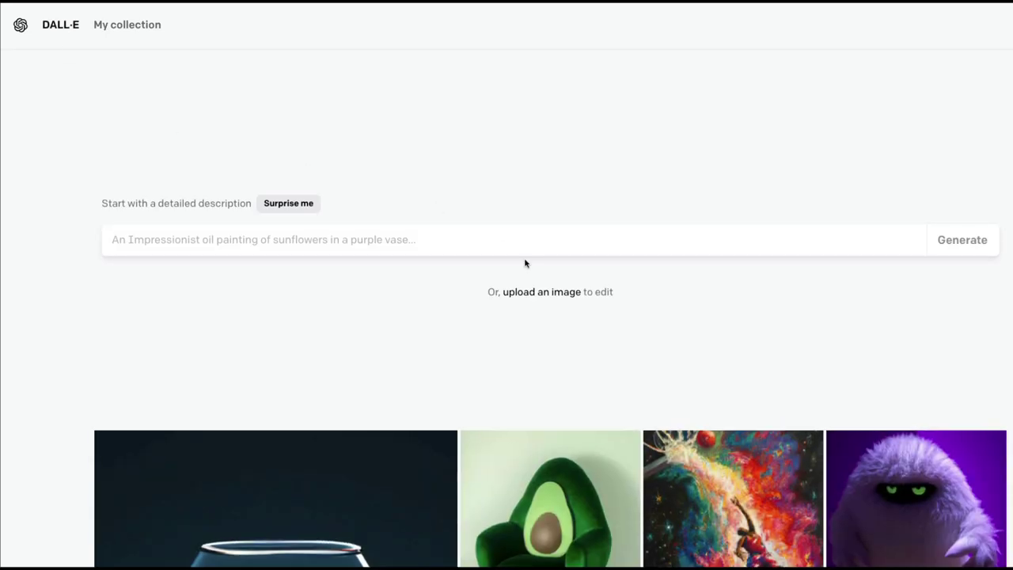